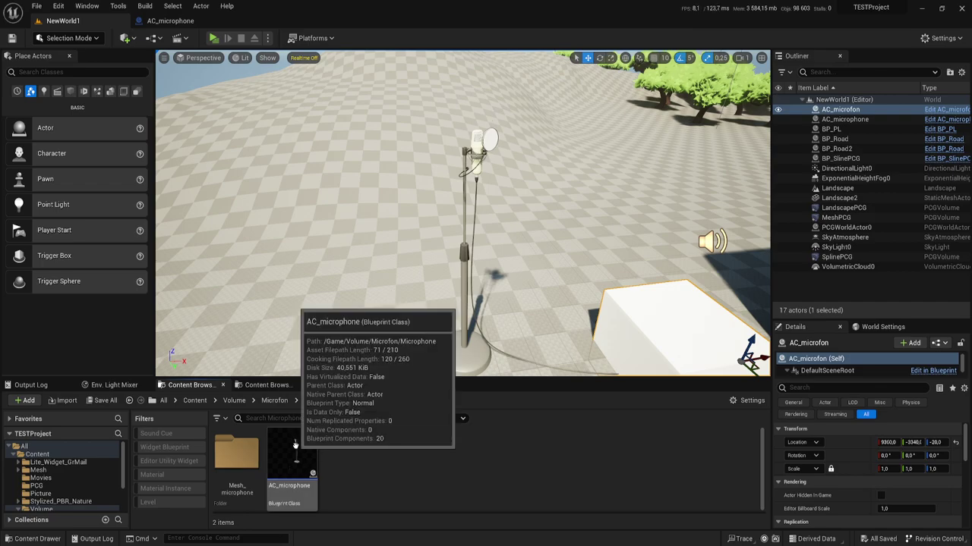
Open the AC_microphone Blueprint asset from the Content Browser in the Blueprint editor.
{"action": "double_click", "coordinate": [295, 445]}
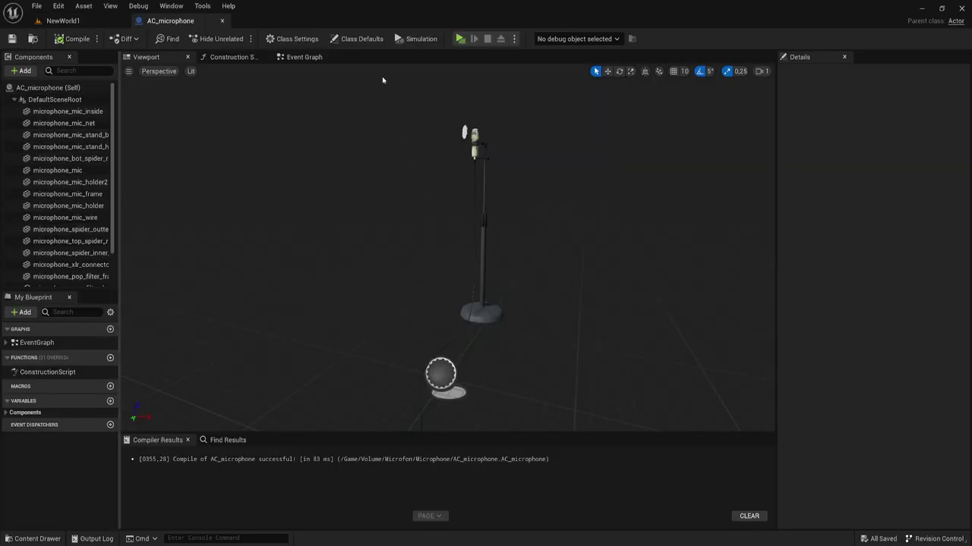
Add an Audio Capture component found by searching 'aud' and keep the name AudioCapture.
{"action": "left_click", "coordinate": [304, 57]}
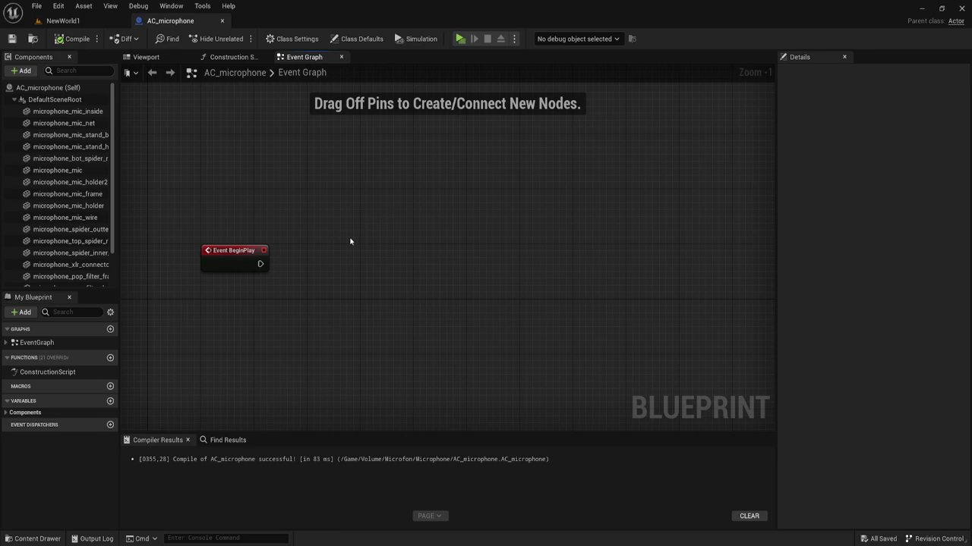
{"action": "right_click_drag", "start_coordinate": [350, 241], "coordinate": [323, 199]}
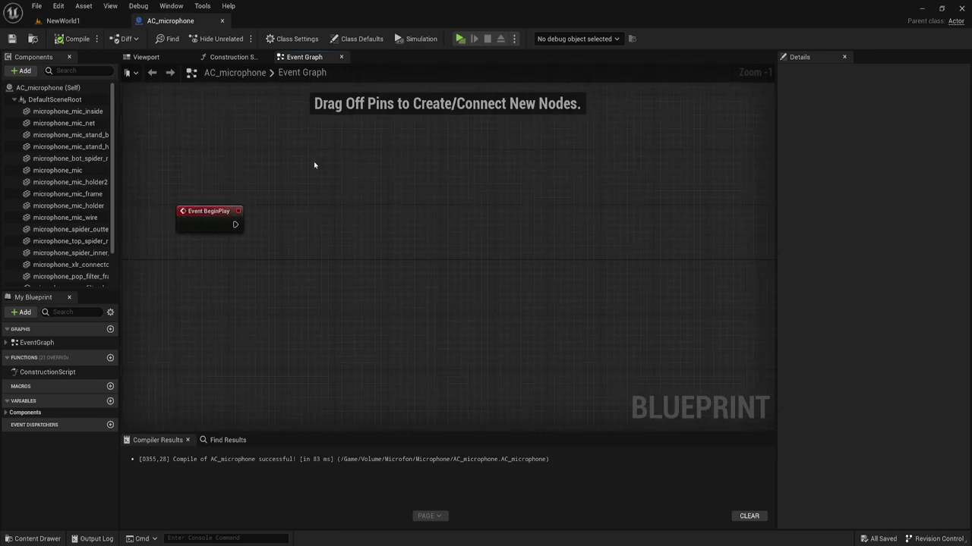
{"action": "left_click", "coordinate": [14, 99]}
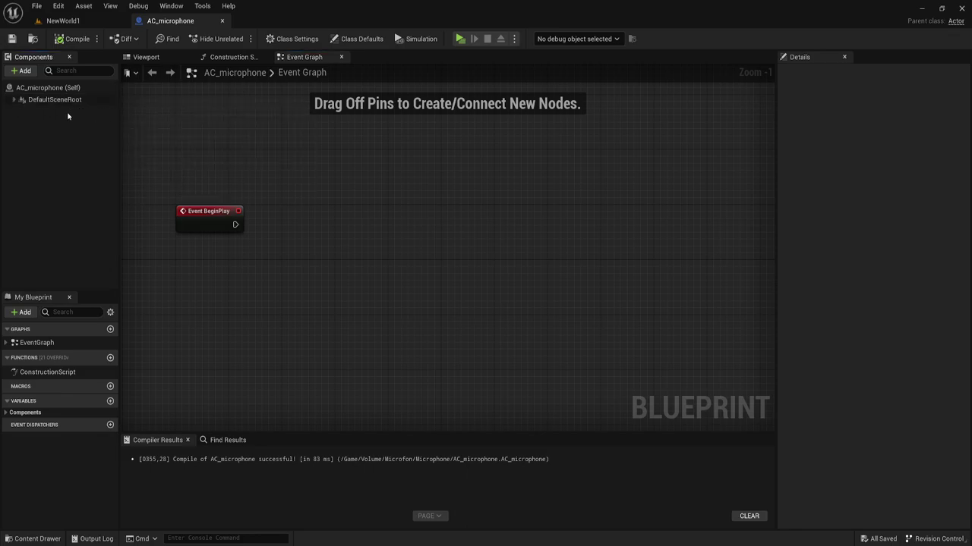
{"action": "left_click", "coordinate": [24, 71]}
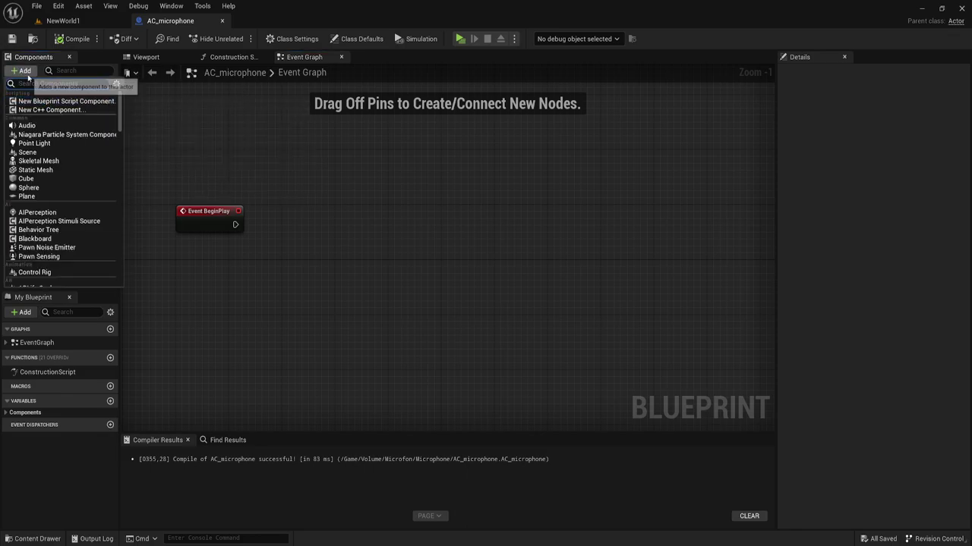
{"action": "type", "text": "aud"}
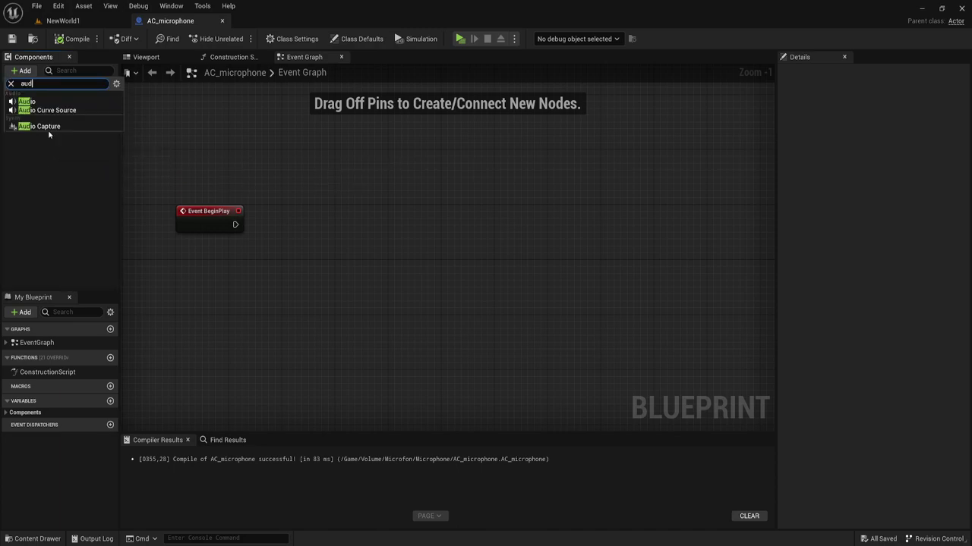
{"action": "left_click", "coordinate": [42, 126]}
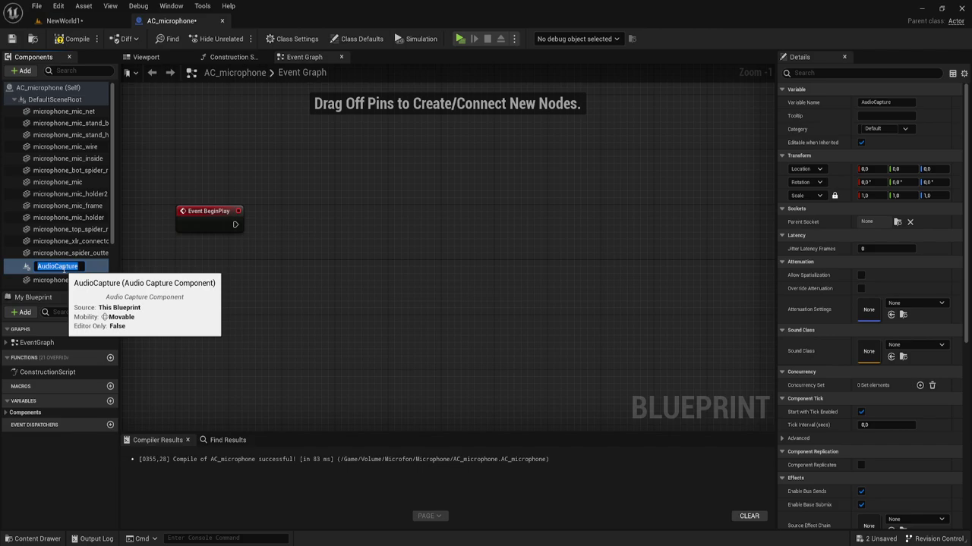
{"action": "left_click", "coordinate": [59, 254]}
Select AudioCapture and open the Base Submix asset picker under Effects in Details.
{"action": "left_click", "coordinate": [57, 265]}
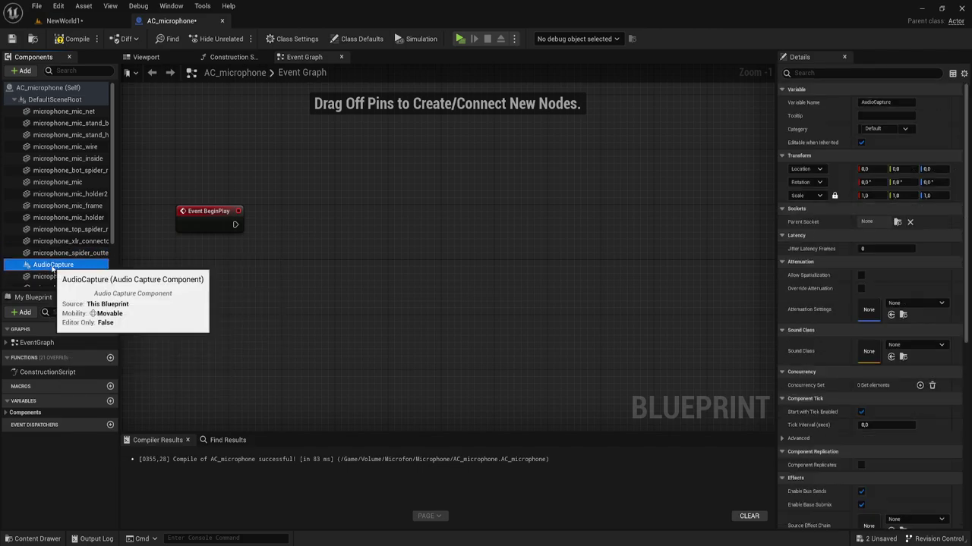
{"action": "scroll", "coordinate": [844, 221], "scroll_direction": "down", "scroll_amount": 2}
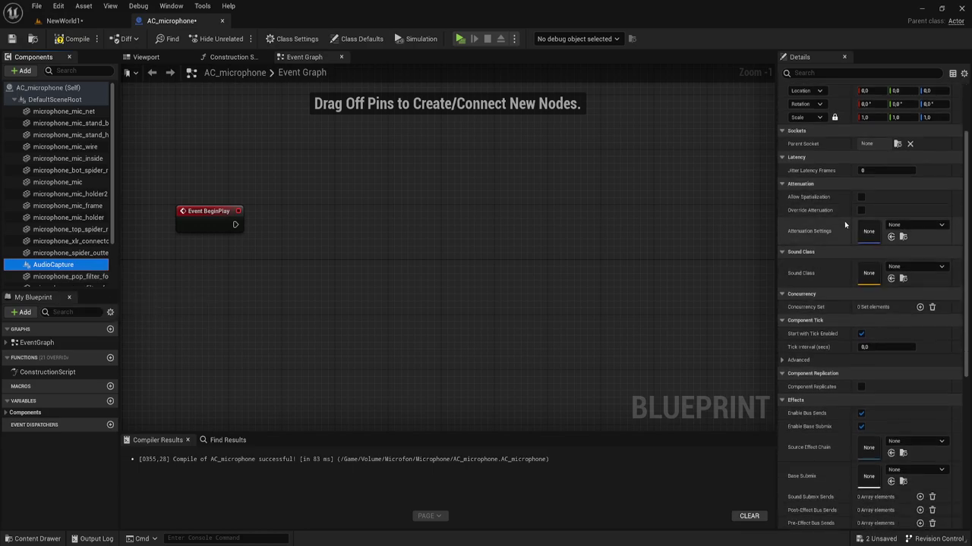
{"action": "scroll", "coordinate": [844, 221], "scroll_direction": "down", "scroll_amount": 2}
{"action": "scroll", "coordinate": [844, 221], "scroll_direction": "down", "scroll_amount": 2}
{"action": "scroll", "coordinate": [844, 221], "scroll_direction": "down", "scroll_amount": 2}
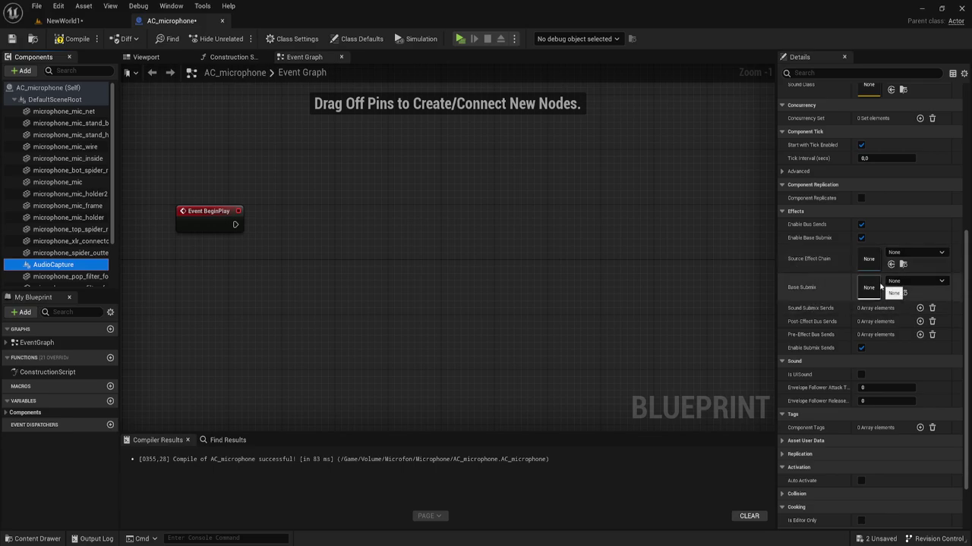
{"action": "left_click", "coordinate": [924, 283]}
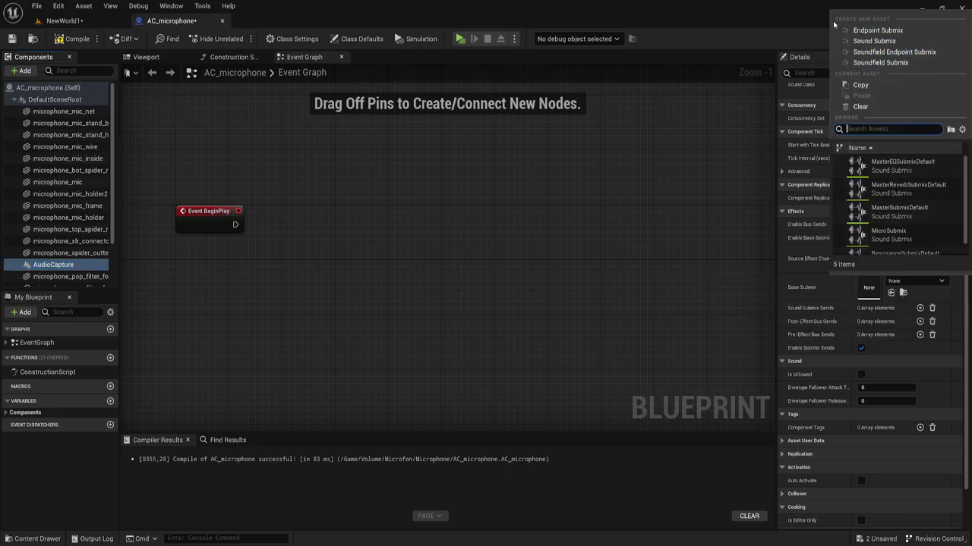
Create a Sound Submix named RecordSubmix in Volume/Microfon/Microphone and save it as Base Submix.
{"action": "left_click", "coordinate": [869, 42]}
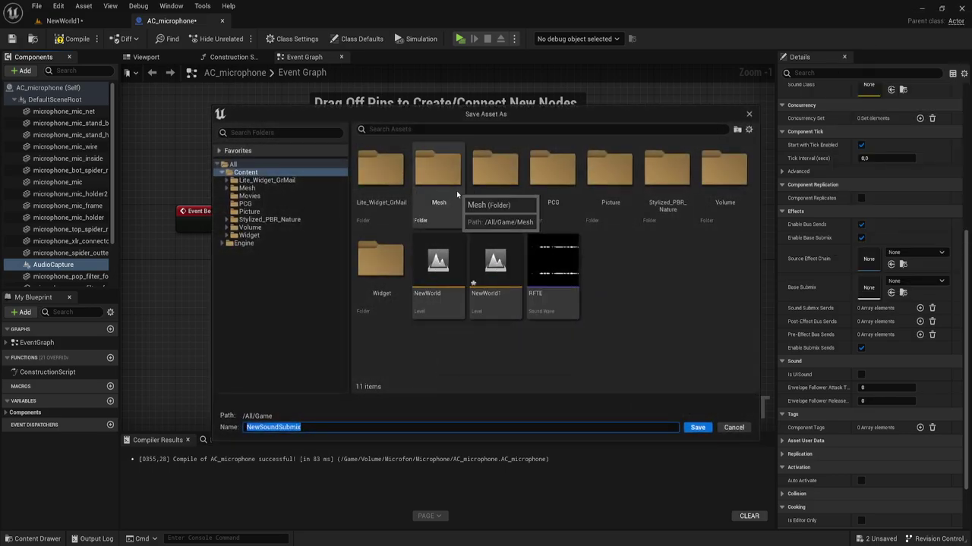
{"action": "double_click", "coordinate": [725, 170]}
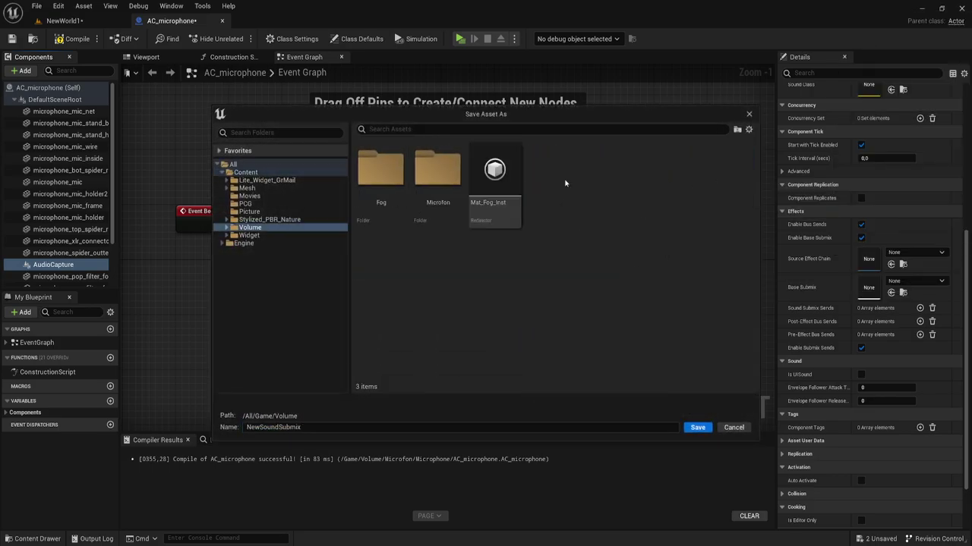
{"action": "double_click", "coordinate": [438, 171]}
{"action": "double_click", "coordinate": [380, 171]}
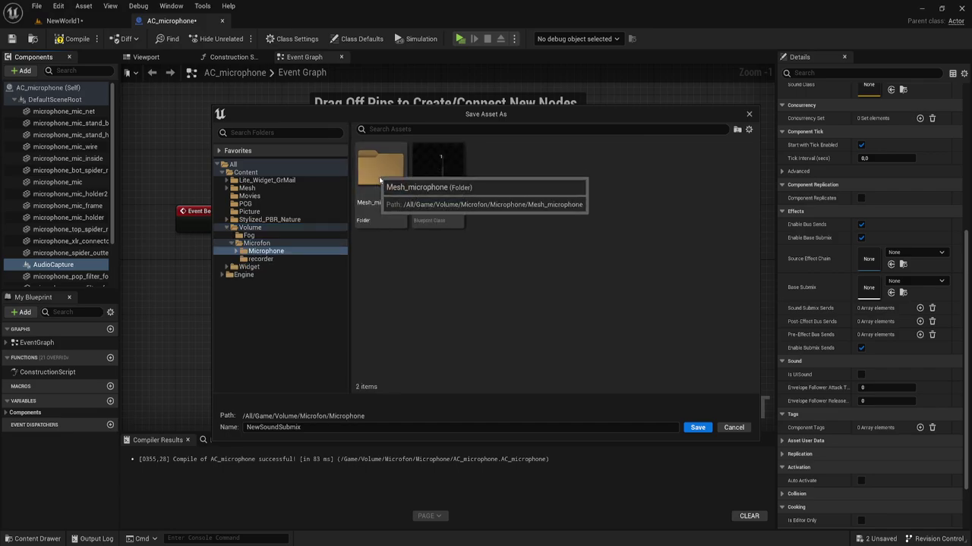
{"action": "left_click", "coordinate": [311, 428]}
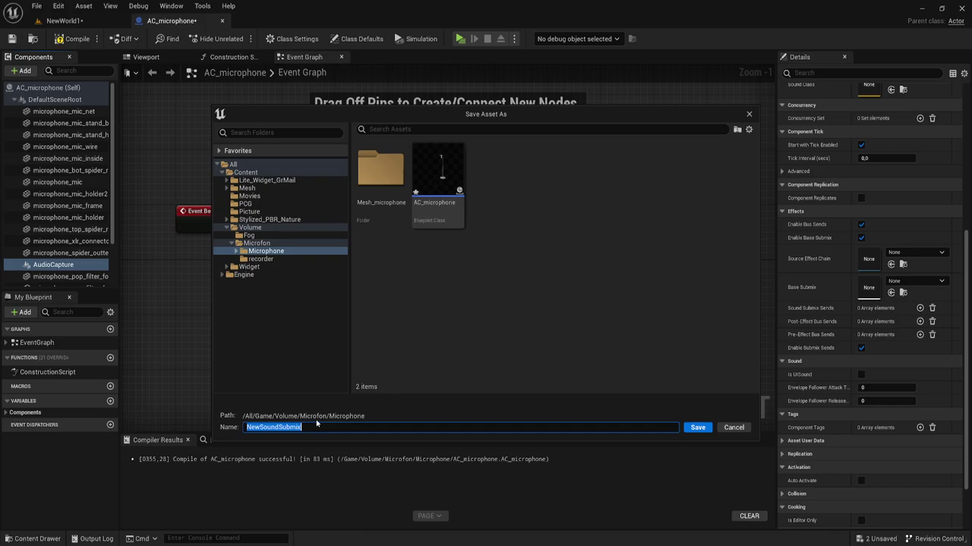
{"action": "key", "text": "BackSpace"}
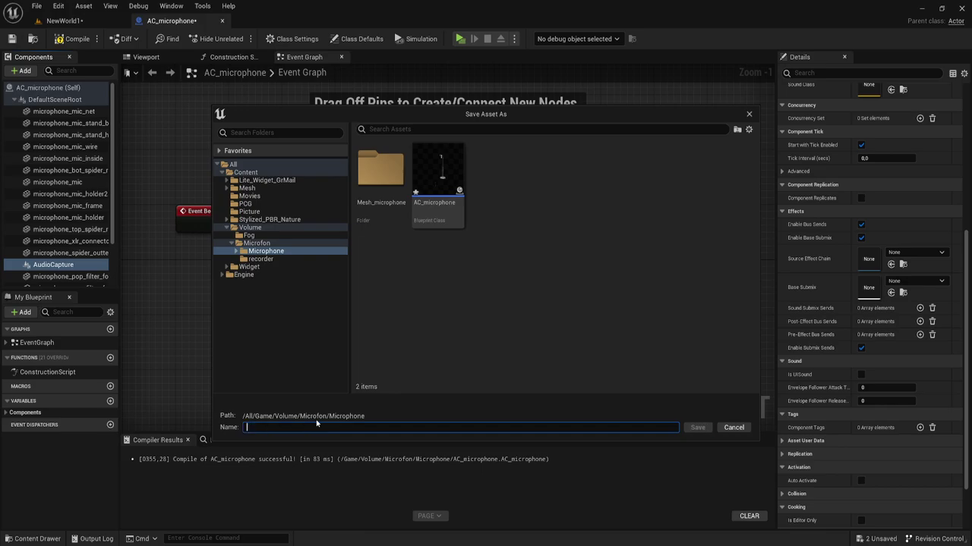
{"action": "type", "text": "RecordSubmix"}
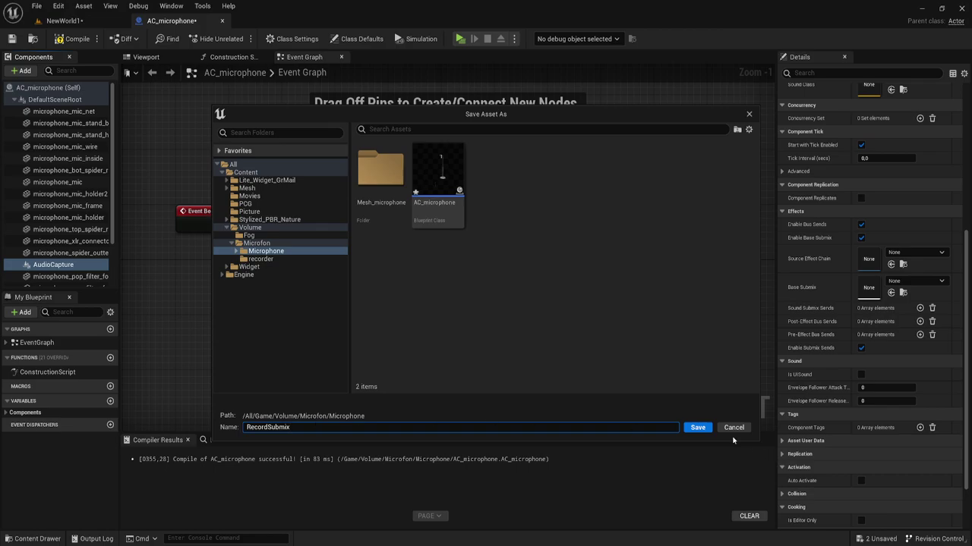
{"action": "left_click", "coordinate": [698, 427]}
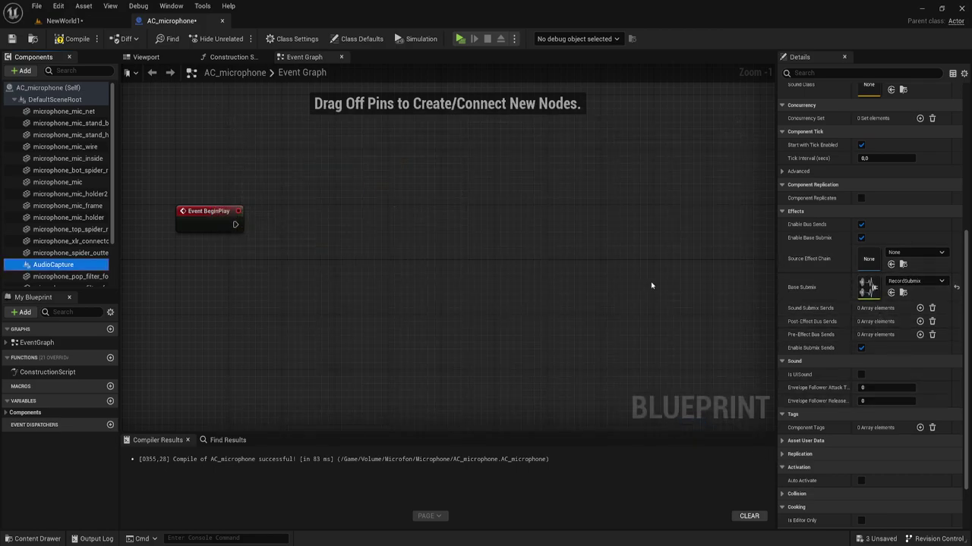
Drag an AudioCapture reference node into the Event Graph and place it below Event BeginPlay.
{"action": "right_click_drag", "start_coordinate": [306, 240], "coordinate": [276, 249]}
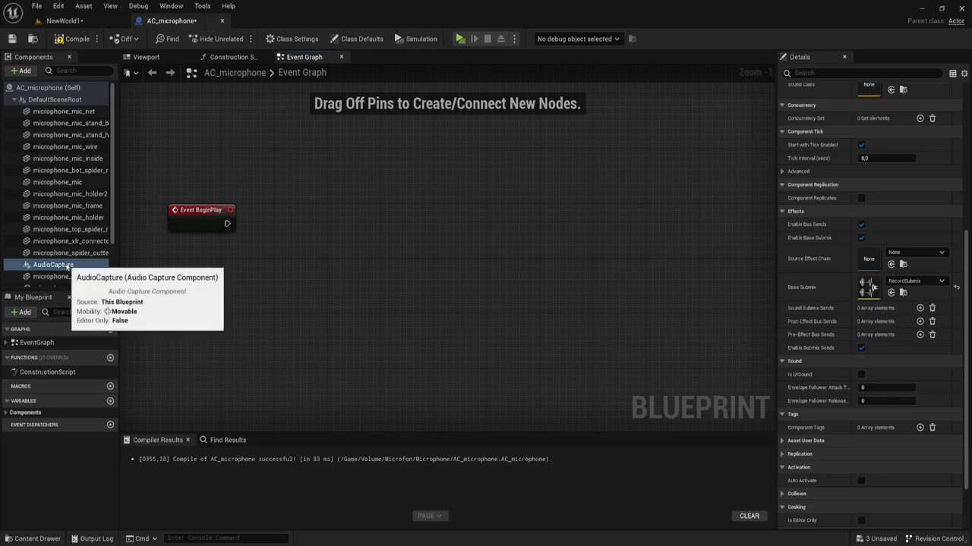
{"action": "left_click_drag", "start_coordinate": [54, 265], "coordinate": [196, 252]}
{"action": "right_click_drag", "start_coordinate": [311, 279], "coordinate": [380, 270]}
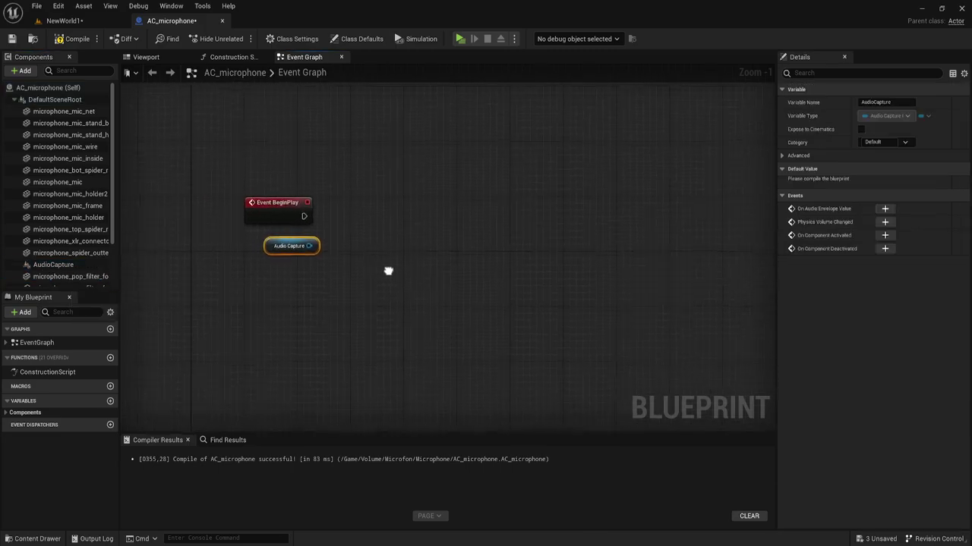
{"action": "left_click_drag", "start_coordinate": [263, 244], "coordinate": [290, 278]}
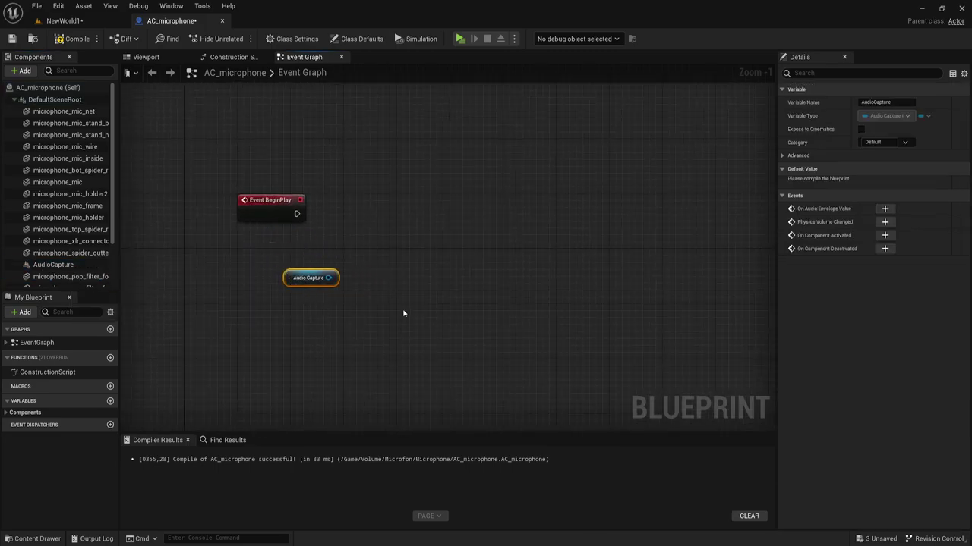
{"action": "mouse_move", "coordinate": [403, 314]}
{"action": "right_mouse_down"}
{"action": "mouse_move", "coordinate": [391, 265]}
{"action": "mouse_move", "coordinate": [364, 262]}
{"action": "right_mouse_up"}
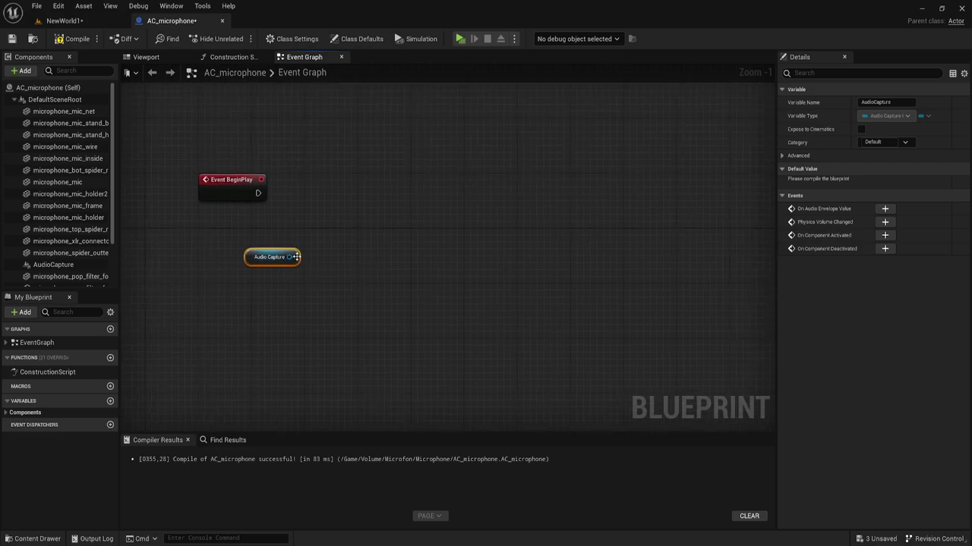
{"action": "left_click_drag", "start_coordinate": [184, 156], "coordinate": [272, 223]}
{"action": "right_click_drag", "start_coordinate": [272, 223], "coordinate": [280, 147]}
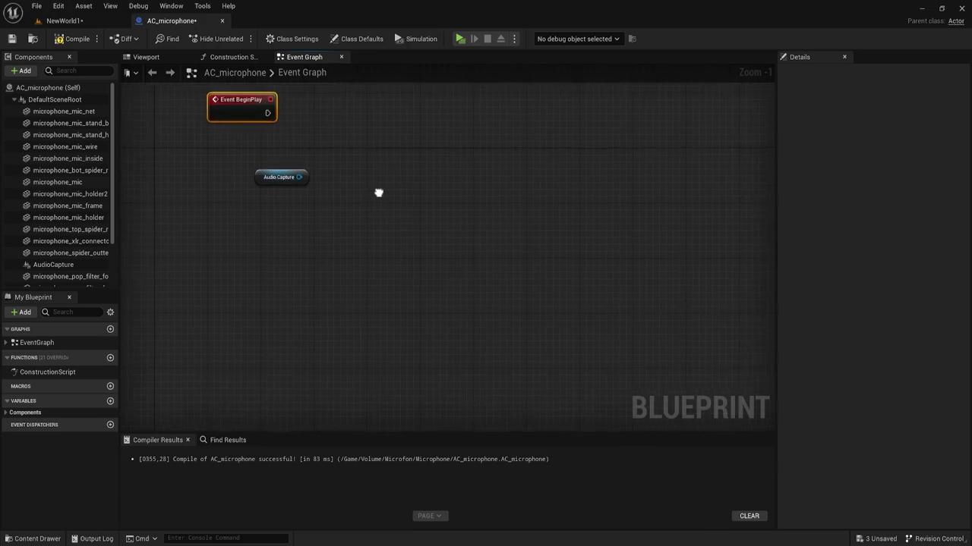
{"action": "left_click", "coordinate": [291, 174]}
{"action": "mouse_move", "coordinate": [274, 176]}
{"action": "left_mouse_down"}
{"action": "mouse_move", "coordinate": [234, 273]}
{"action": "mouse_move", "coordinate": [313, 276]}
{"action": "left_mouse_up"}
Add a custom event from the 'cus' search and name it Records.
{"action": "right_click", "coordinate": [254, 218]}
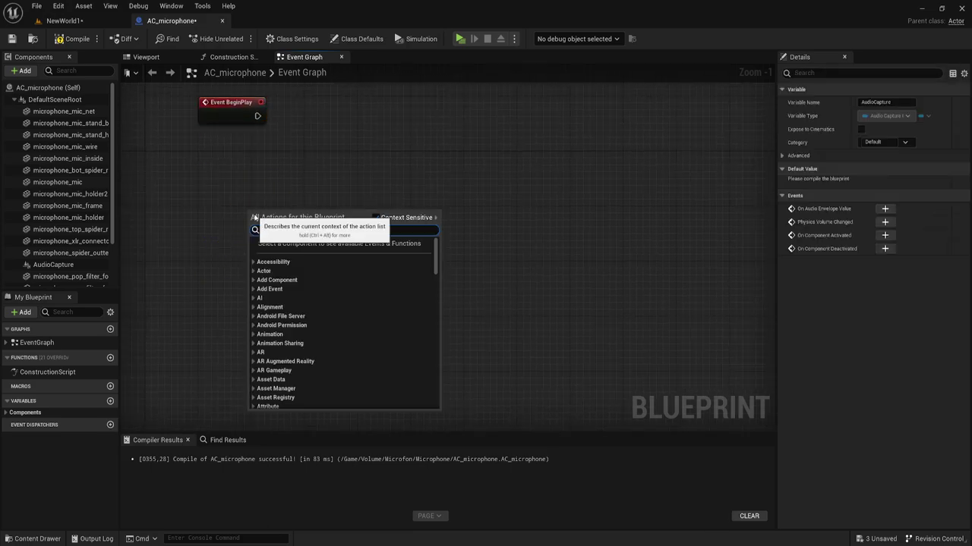
{"action": "type", "text": "cus"}
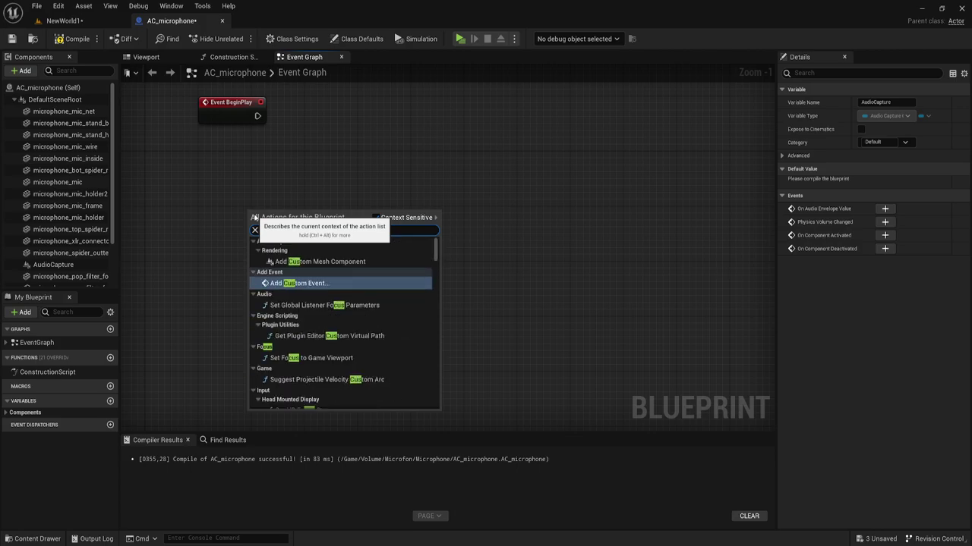
{"action": "left_click", "coordinate": [307, 283]}
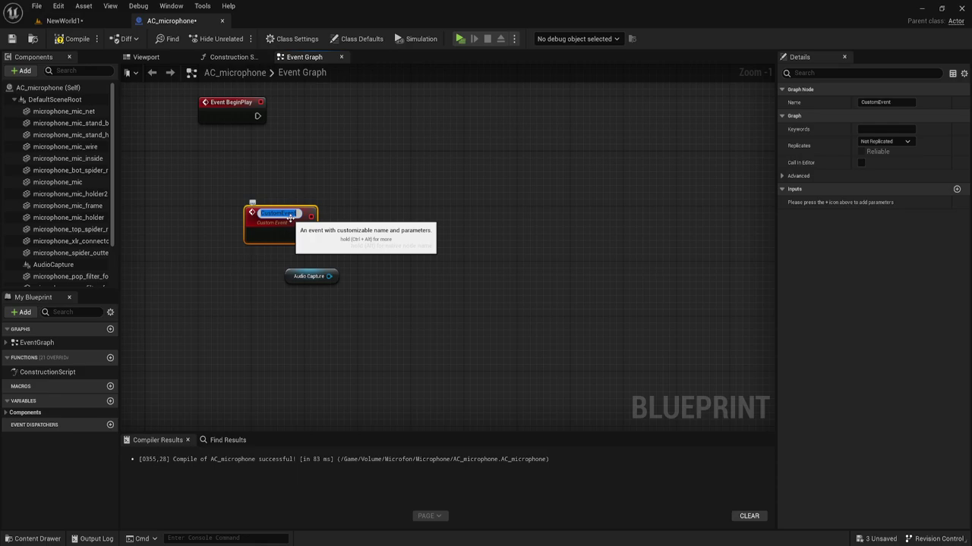
{"action": "type", "text": "Record"}
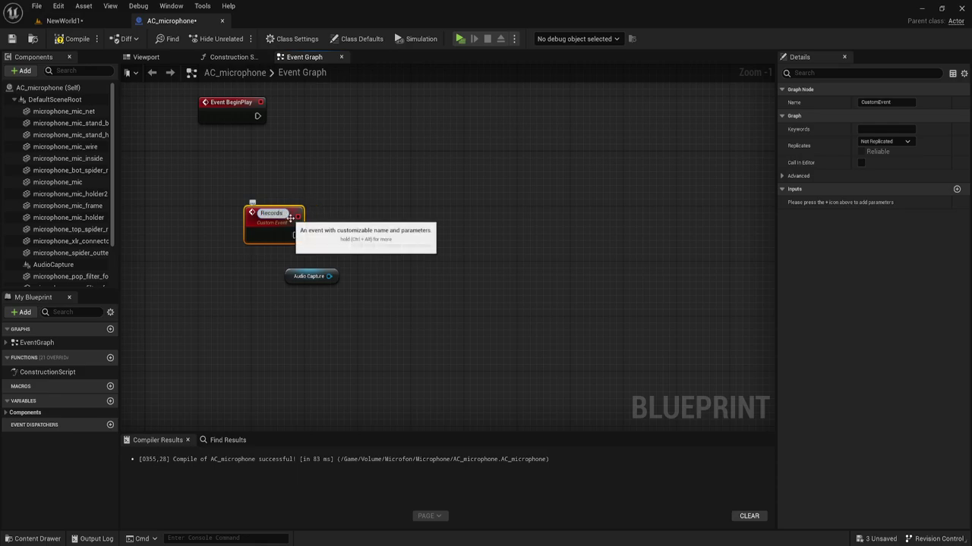
{"action": "type", "text": "s"}
{"action": "key", "text": "Return"}
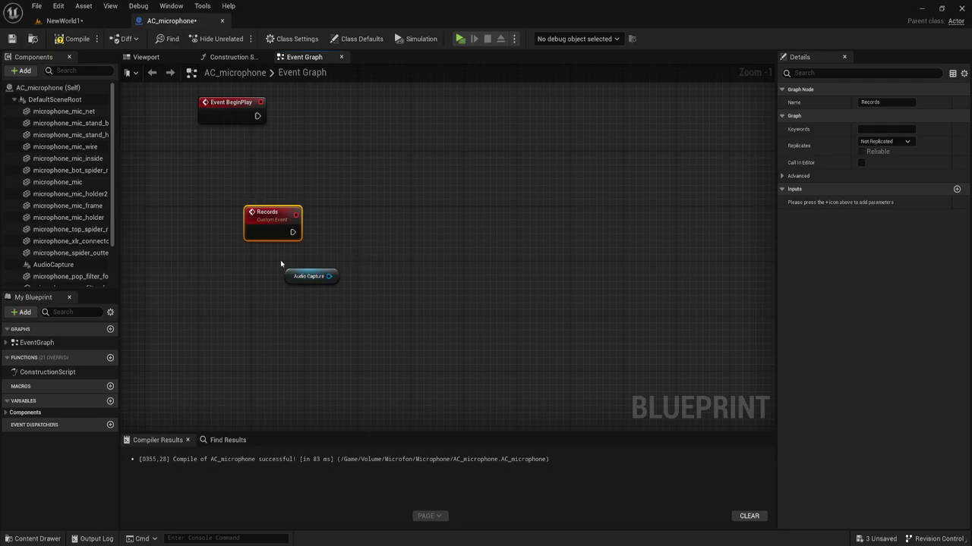
{"action": "mouse_move", "coordinate": [266, 261]}
{"action": "left_mouse_down"}
{"action": "mouse_move", "coordinate": [367, 282]}
{"action": "mouse_move", "coordinate": [362, 220]}
{"action": "left_mouse_up"}
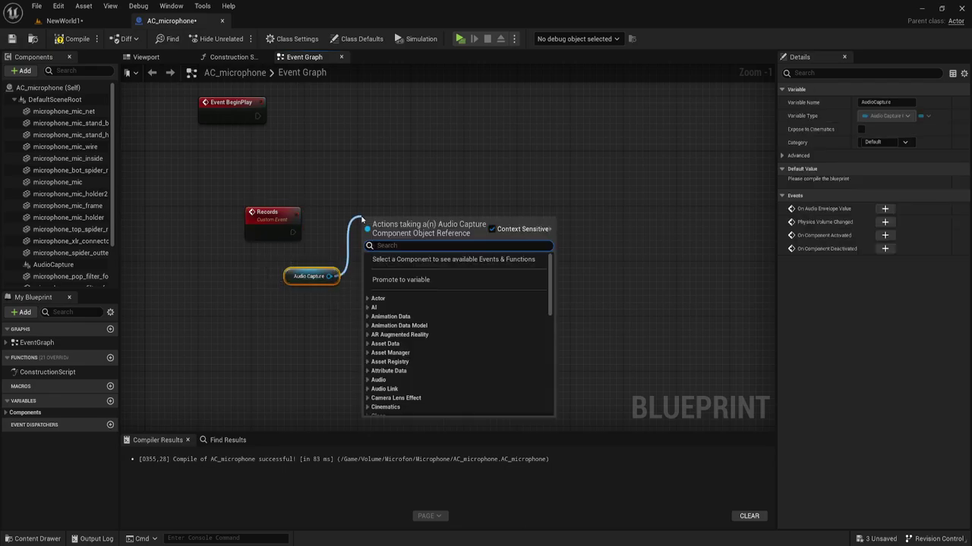
Add an Activate node for Audio Capture and wire Records' exec output into it.
{"action": "type", "text": "acxt"}
{"action": "key", "text": "BackSpace"}
{"action": "key", "text": "BackSpace"}
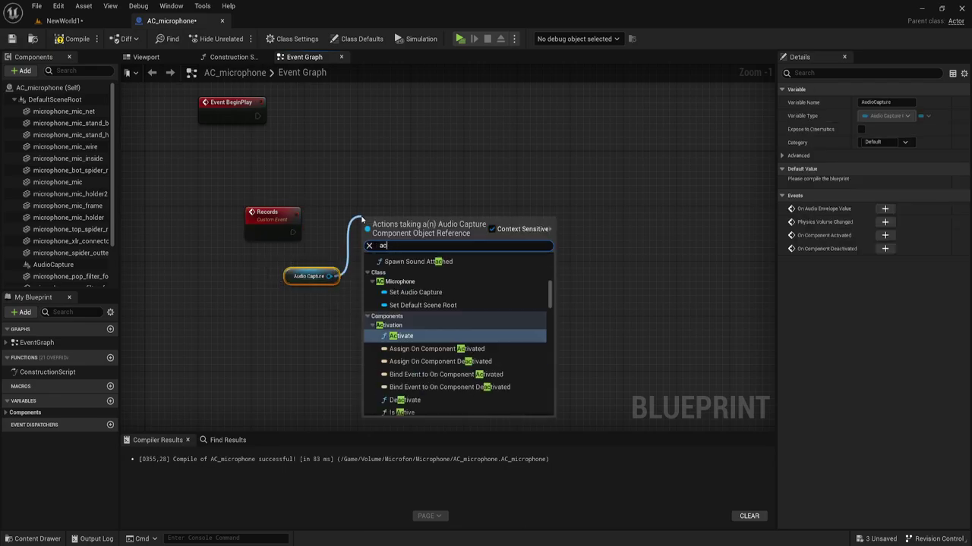
{"action": "type", "text": "tiv"}
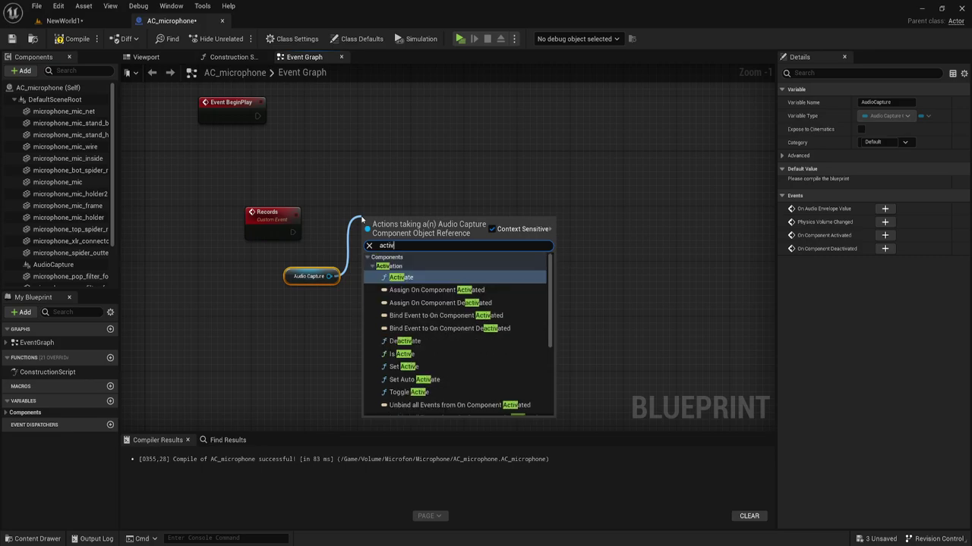
{"action": "type", "text": "at5"}
{"action": "key", "text": "BackSpace"}
{"action": "key", "text": "BackSpace"}
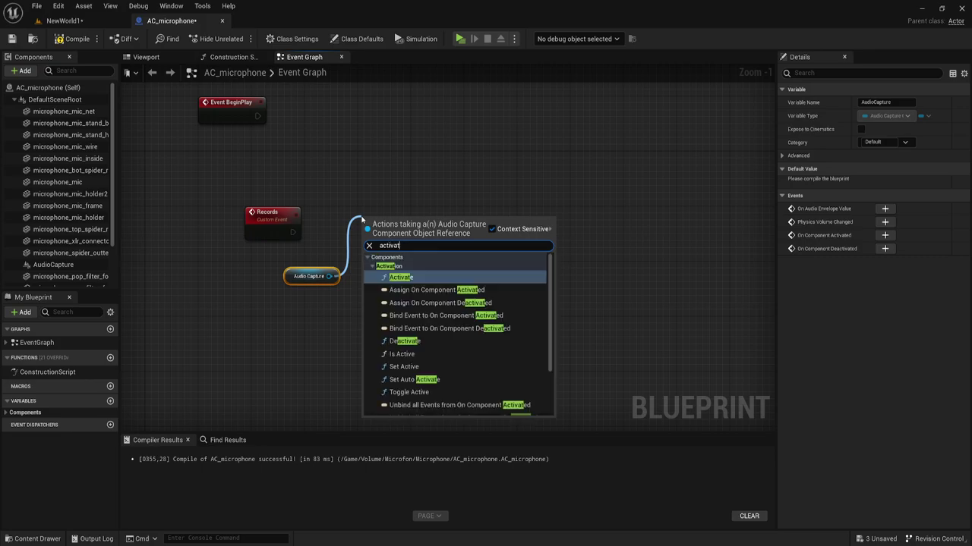
{"action": "key", "text": "Return"}
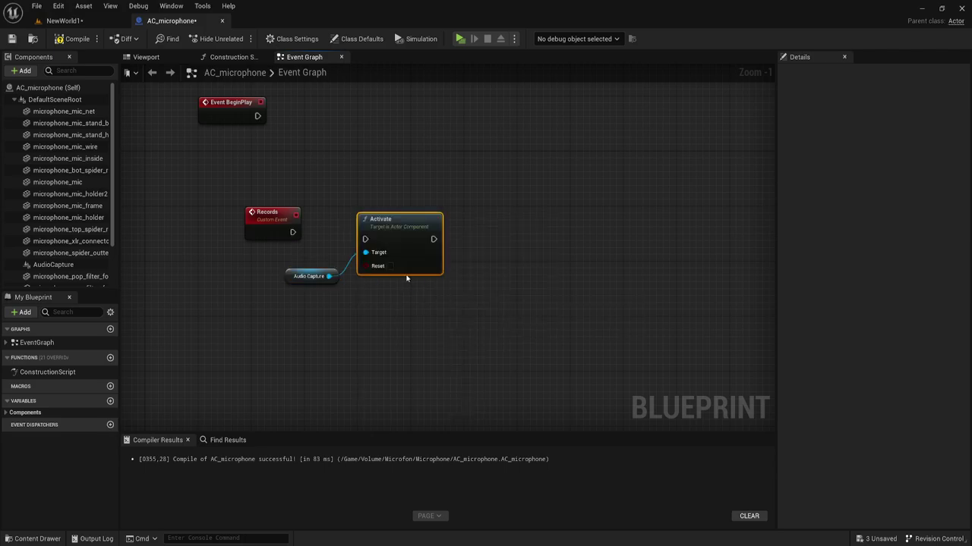
{"action": "left_click_drag", "start_coordinate": [368, 240], "coordinate": [292, 233]}
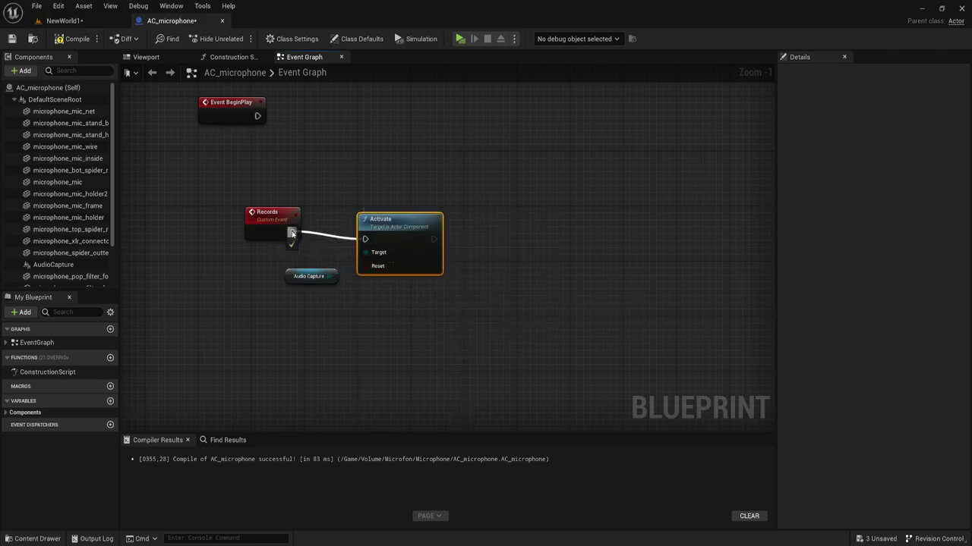
{"action": "mouse_move", "coordinate": [322, 305]}
{"action": "left_mouse_down"}
{"action": "mouse_move", "coordinate": [407, 265]}
{"action": "mouse_move", "coordinate": [368, 255]}
{"action": "left_mouse_up"}
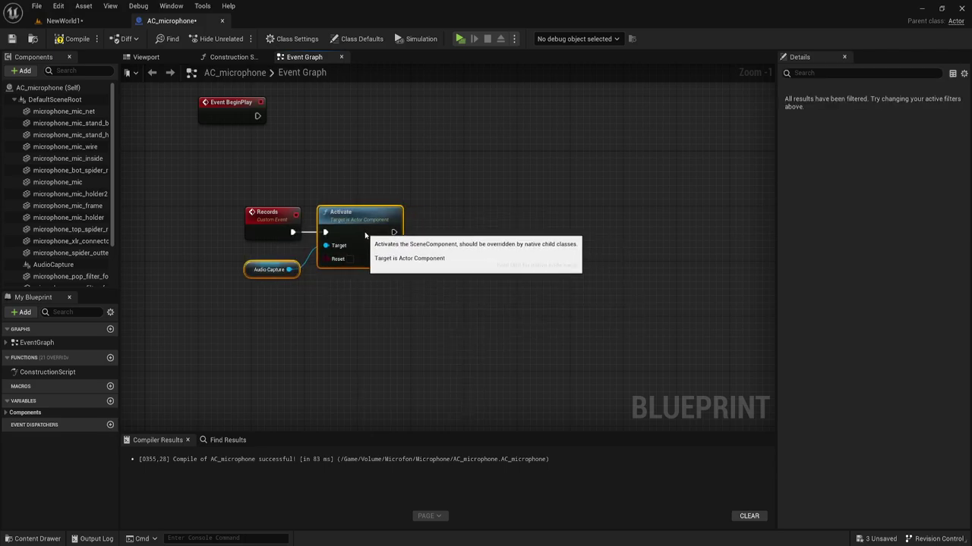
{"action": "left_click", "coordinate": [53, 265]}
{"action": "scroll", "coordinate": [839, 450], "scroll_direction": "down", "scroll_amount": 5}
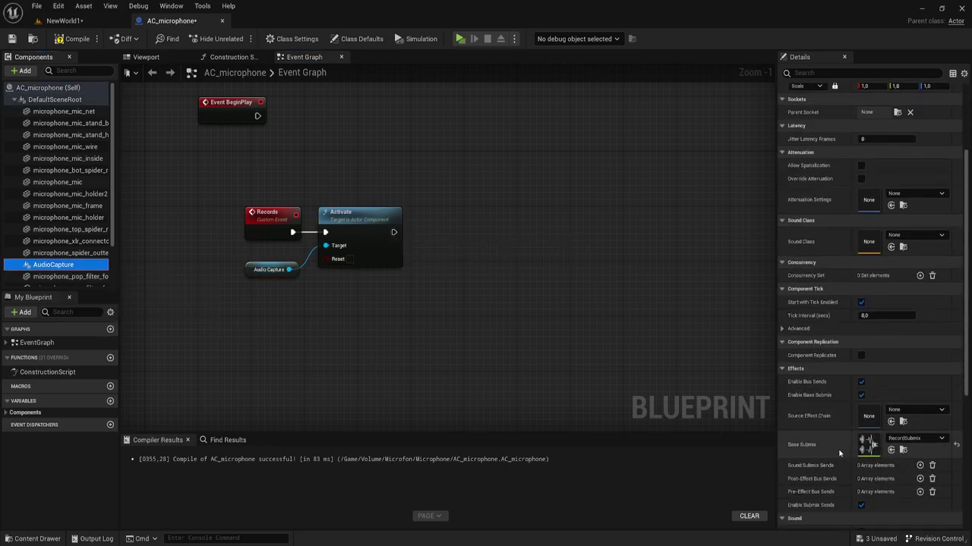
{"action": "scroll", "coordinate": [839, 452], "scroll_direction": "down", "scroll_amount": 5}
{"action": "scroll", "coordinate": [839, 456], "scroll_direction": "down", "scroll_amount": 5}
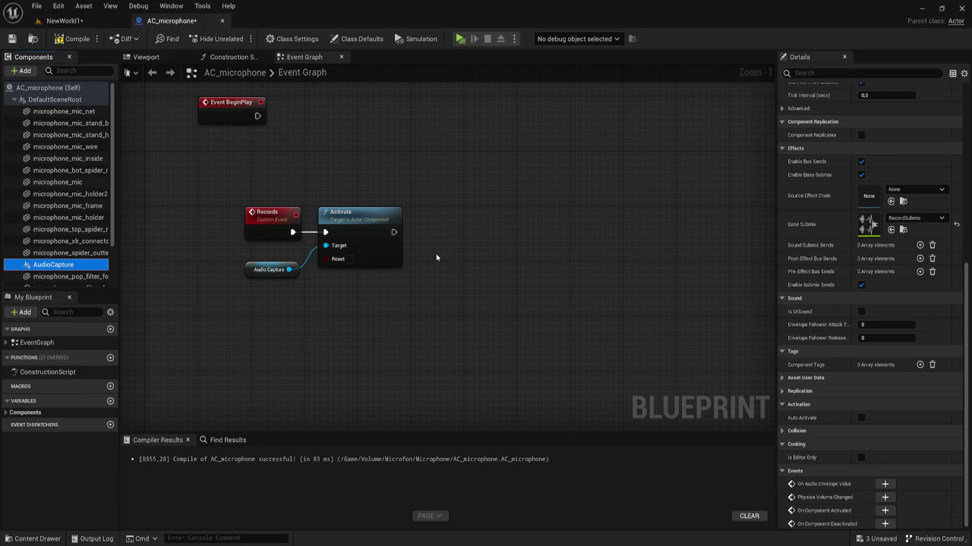
{"action": "left_click_drag", "start_coordinate": [353, 150], "coordinate": [398, 318]}
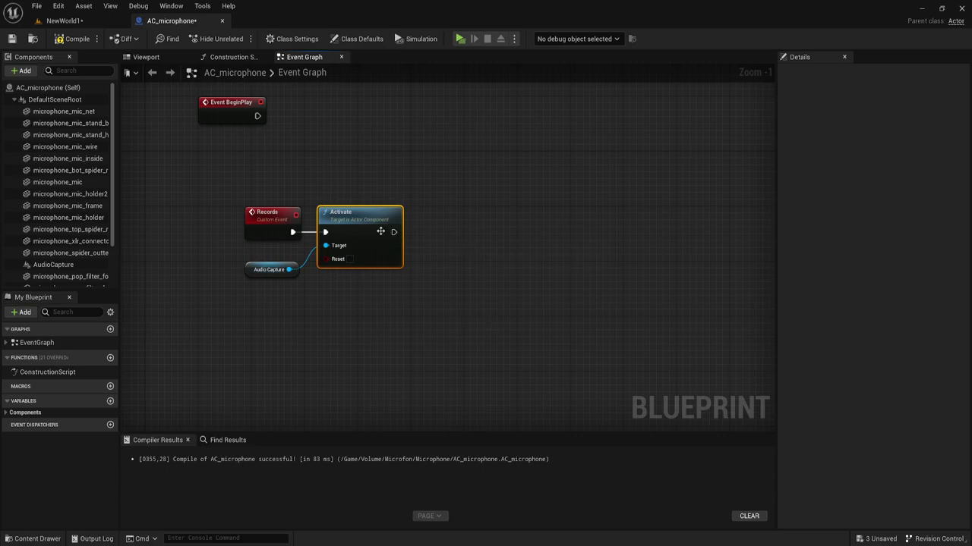
Add a Start Recording Output node from Activate's exec output using the 'rec' search.
{"action": "left_click_drag", "start_coordinate": [393, 232], "coordinate": [464, 220]}
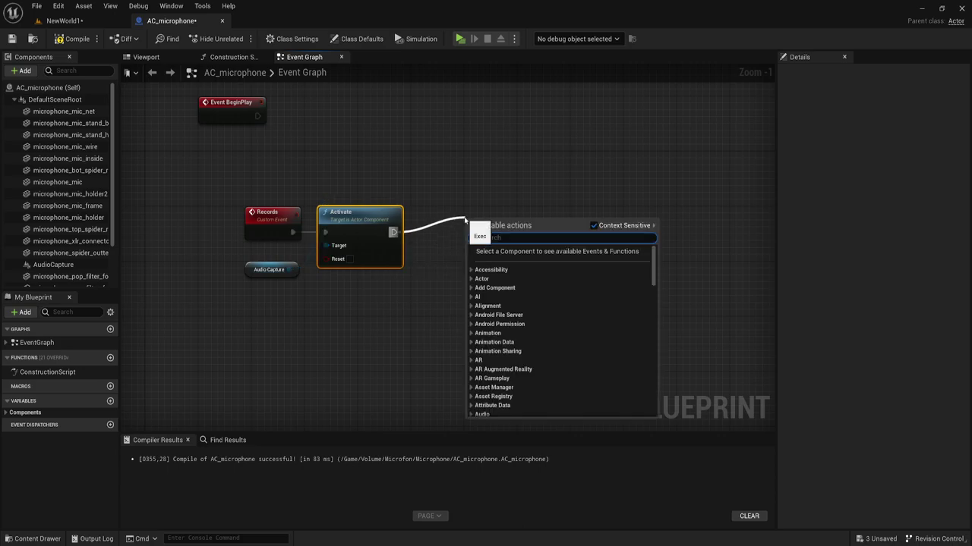
{"action": "type", "text": "re"}
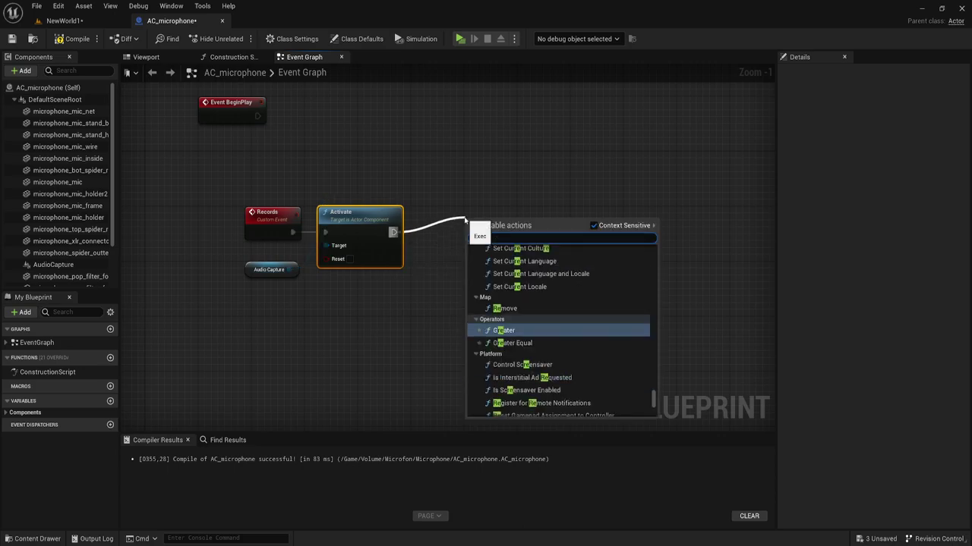
{"action": "type", "text": "c"}
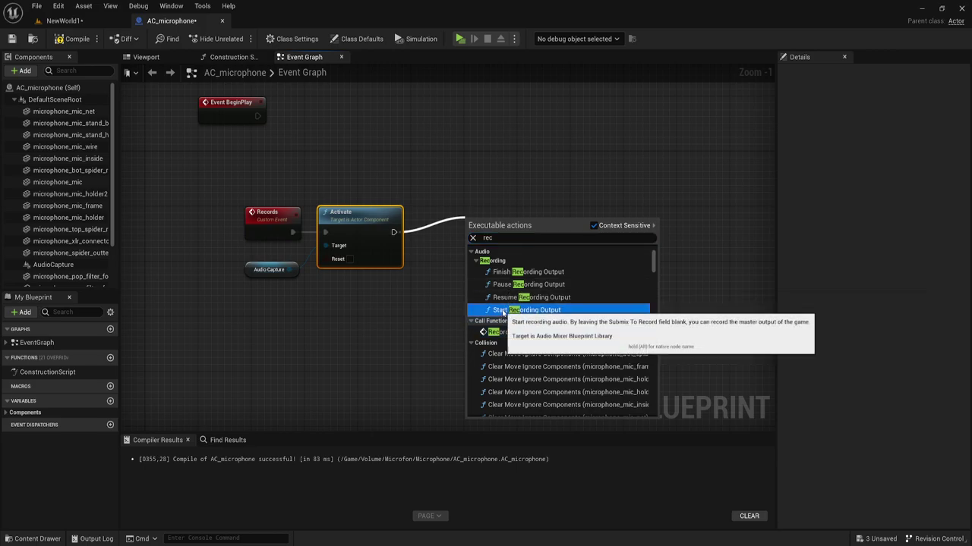
{"action": "left_click", "coordinate": [505, 309]}
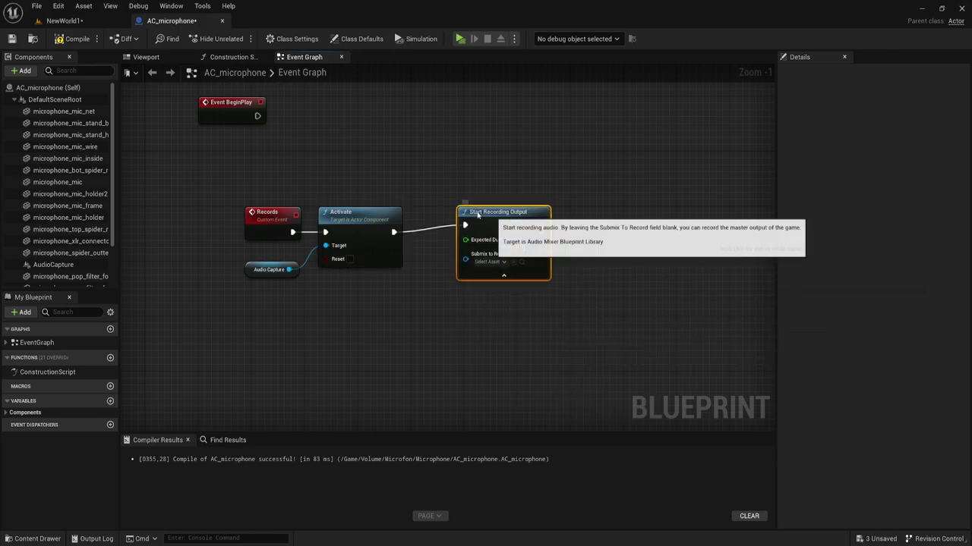
Set Start Recording Output's Submix to Record to RecordSubmix.
{"action": "left_click_drag", "start_coordinate": [495, 232], "coordinate": [456, 232]}
{"action": "right_click_drag", "start_coordinate": [432, 306], "coordinate": [368, 285]}
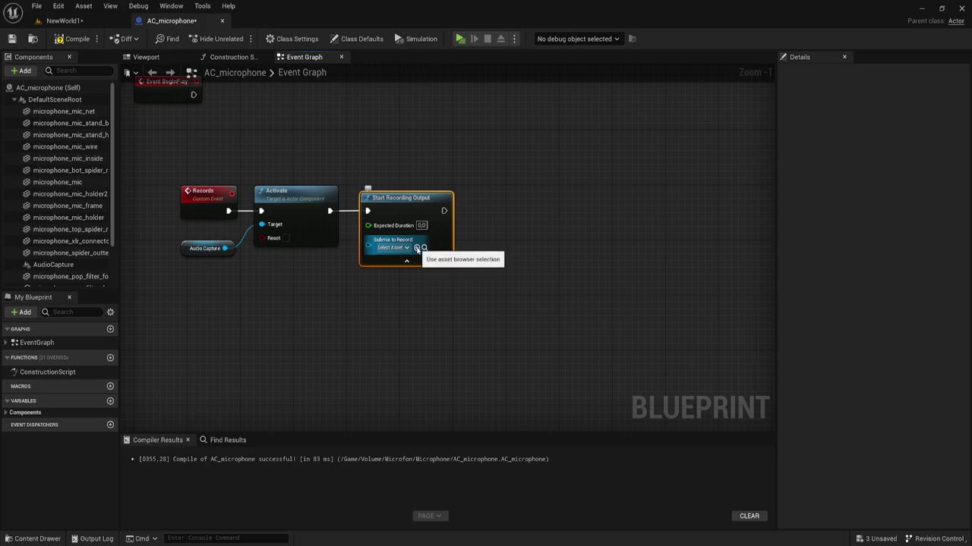
{"action": "left_click", "coordinate": [408, 249]}
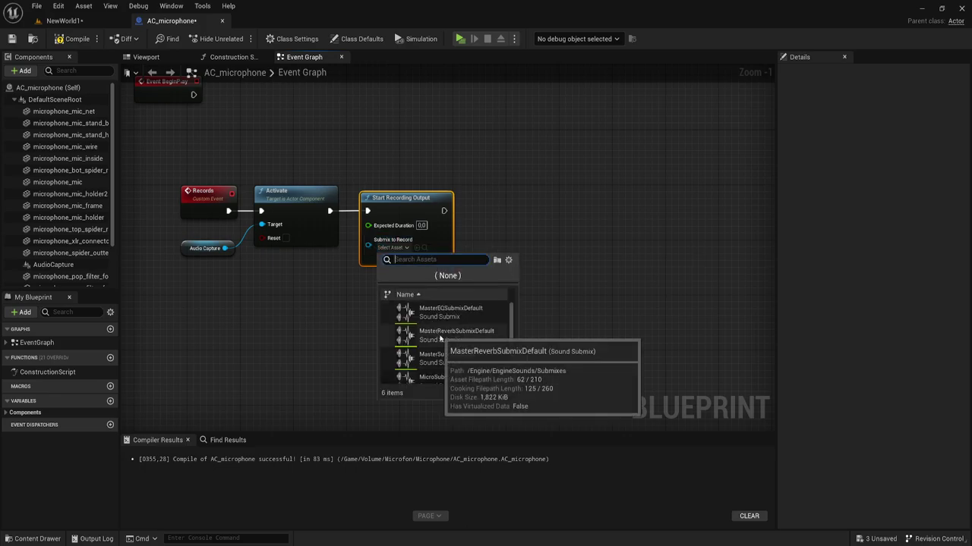
{"action": "scroll", "coordinate": [451, 345], "scroll_direction": "down", "scroll_amount": 1}
{"action": "scroll", "coordinate": [455, 361], "scroll_direction": "down", "scroll_amount": 1}
{"action": "left_click", "coordinate": [454, 352]}
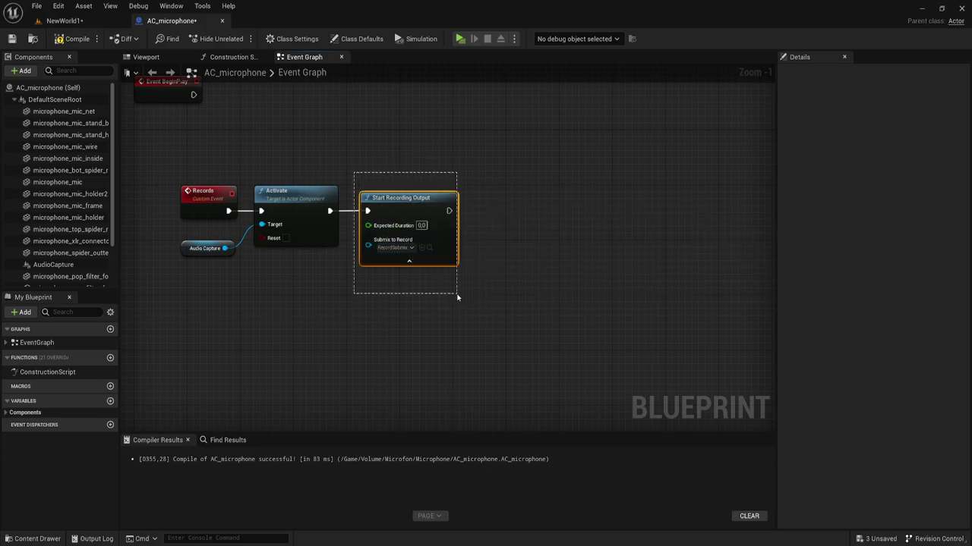
Add a Delay node after Start Recording Output with a 5.0-second duration.
{"action": "left_click_drag", "start_coordinate": [369, 246], "coordinate": [467, 289]}
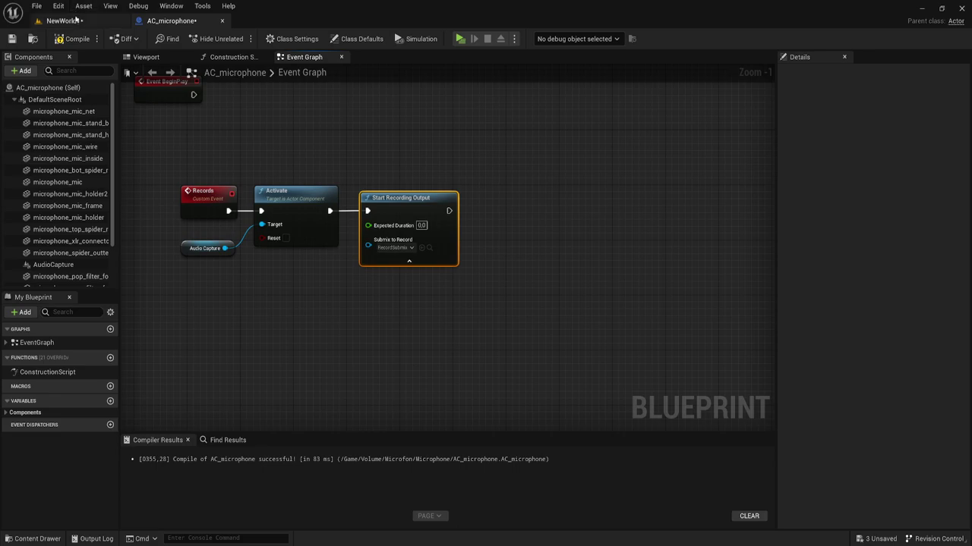
{"action": "mouse_move", "coordinate": [549, 267]}
{"action": "right_mouse_down"}
{"action": "mouse_move", "coordinate": [521, 249]}
{"action": "mouse_move", "coordinate": [510, 262]}
{"action": "right_mouse_up"}
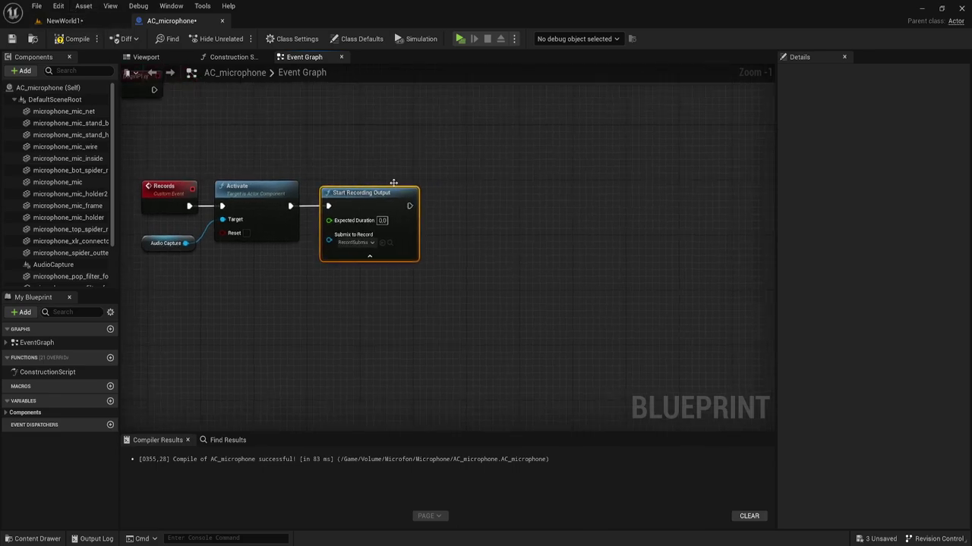
{"action": "left_click_drag", "start_coordinate": [409, 206], "coordinate": [433, 204]}
{"action": "type", "text": "delay"}
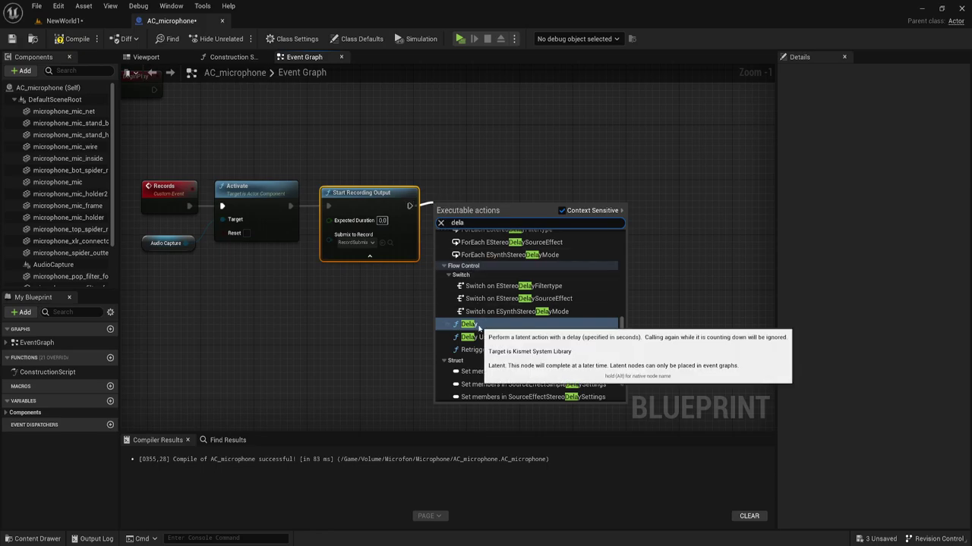
{"action": "left_click", "coordinate": [470, 324]}
{"action": "left_click", "coordinate": [466, 235]}
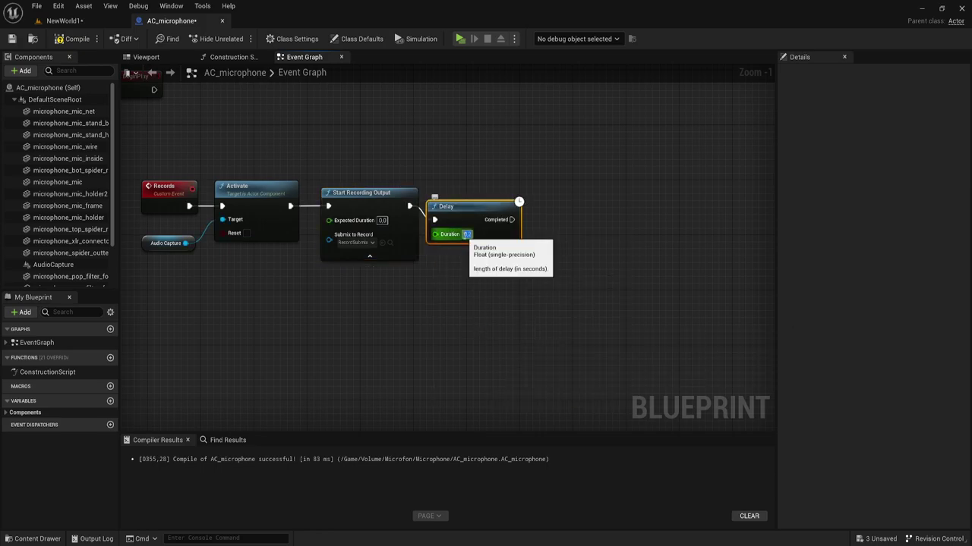
{"action": "type", "text": "1"}
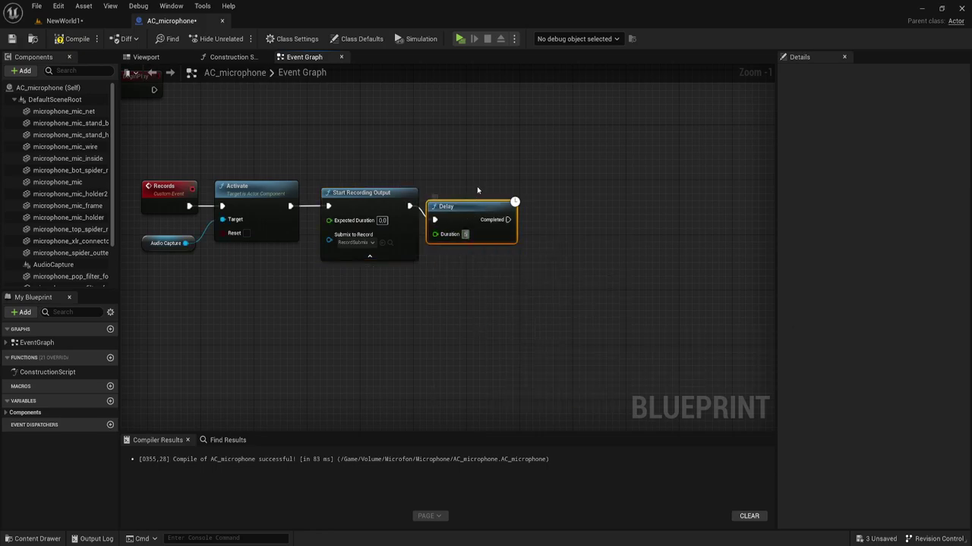
{"action": "left_click_drag", "start_coordinate": [466, 209], "coordinate": [466, 196]}
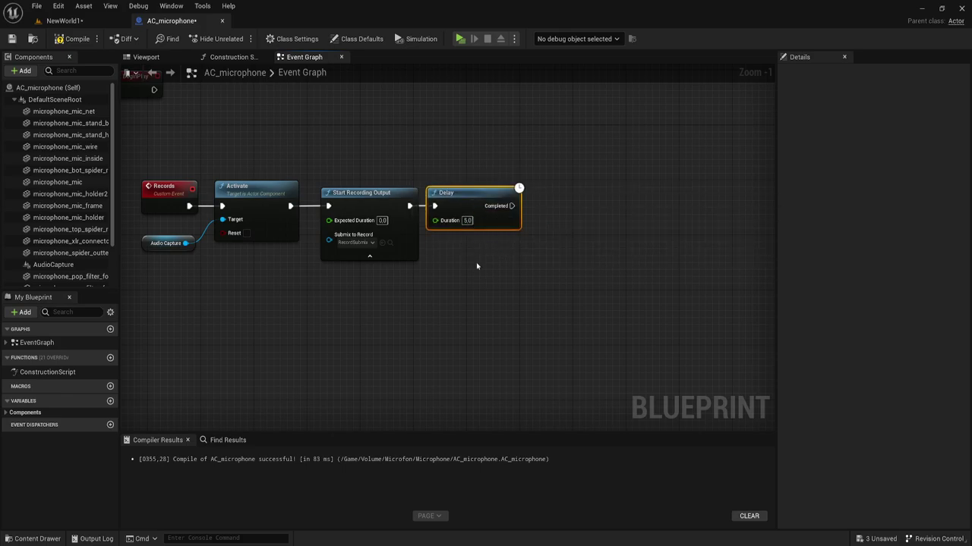
{"action": "right_click_drag", "start_coordinate": [463, 266], "coordinate": [406, 268]}
{"action": "right_click_drag", "start_coordinate": [475, 253], "coordinate": [444, 258]}
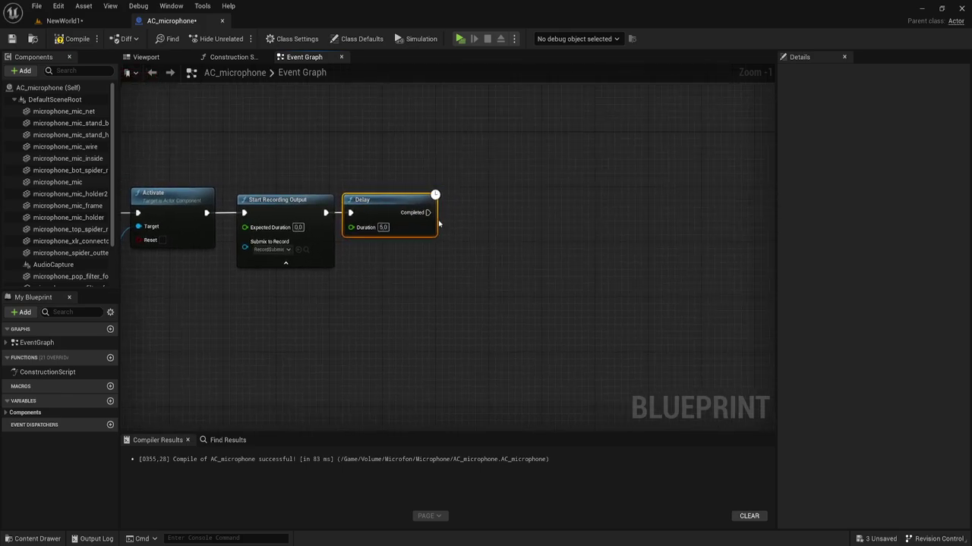
{"action": "left_click_drag", "start_coordinate": [428, 213], "coordinate": [470, 213]}
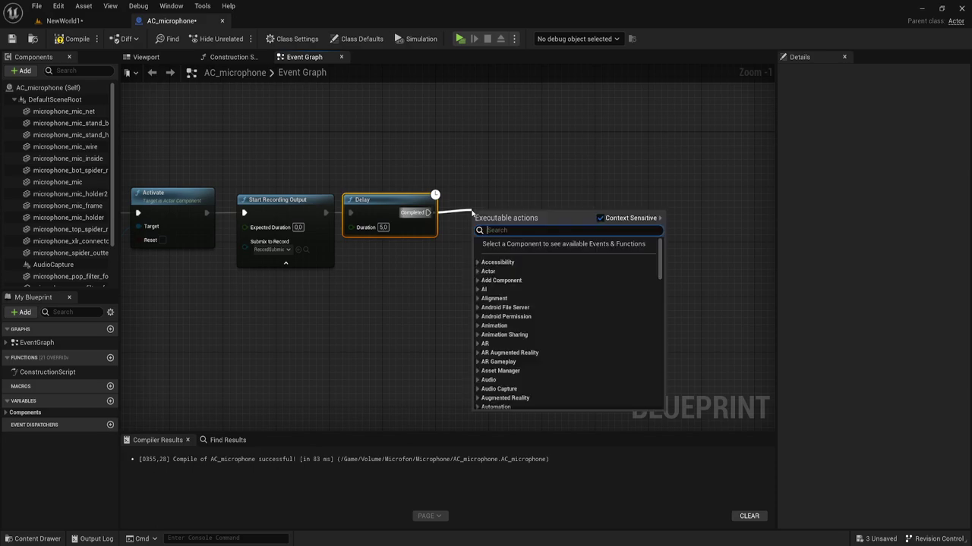
Add a Finish Recording Output node after Delay with Export Type set to Wav File.
{"action": "type", "text": "fi"}
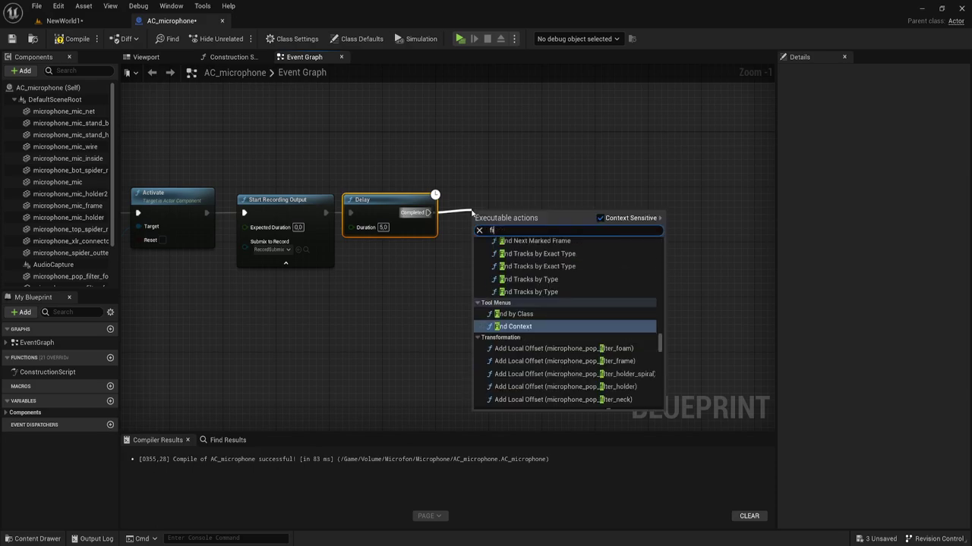
{"action": "type", "text": "nish"}
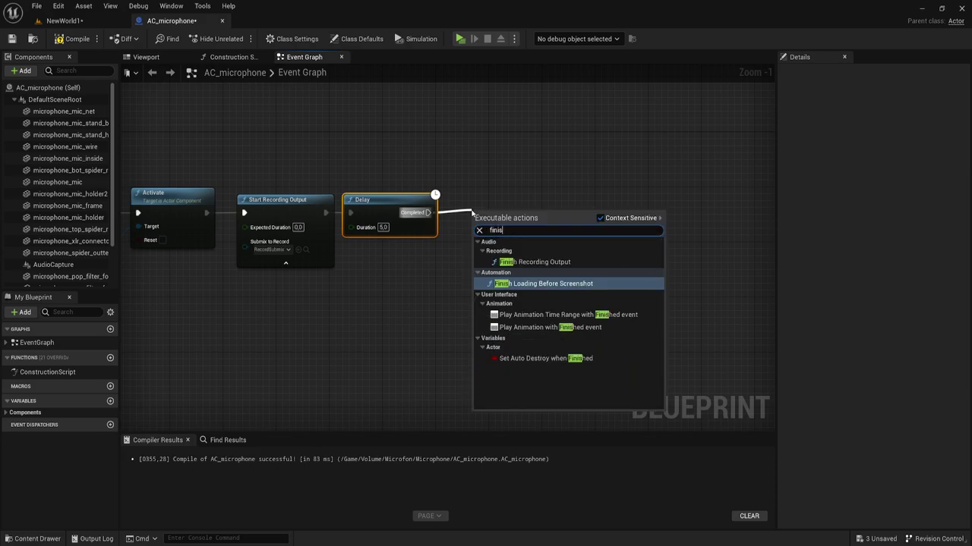
{"action": "left_click", "coordinate": [534, 261]}
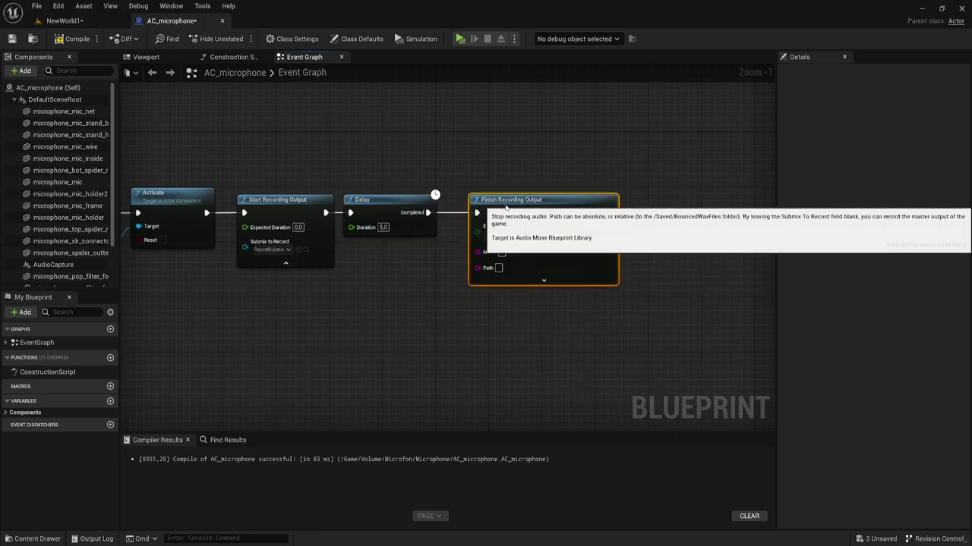
{"action": "key", "text": "q"}
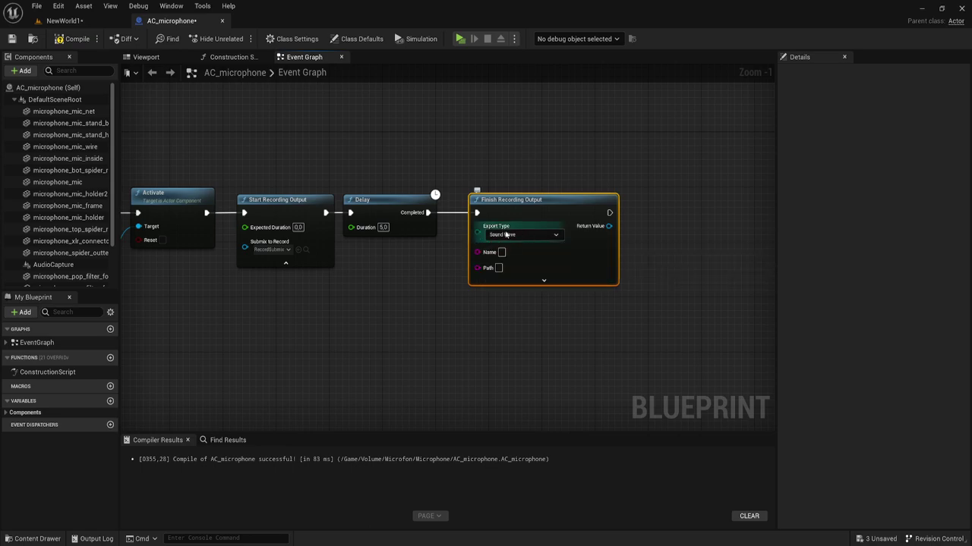
{"action": "left_click", "coordinate": [513, 235]}
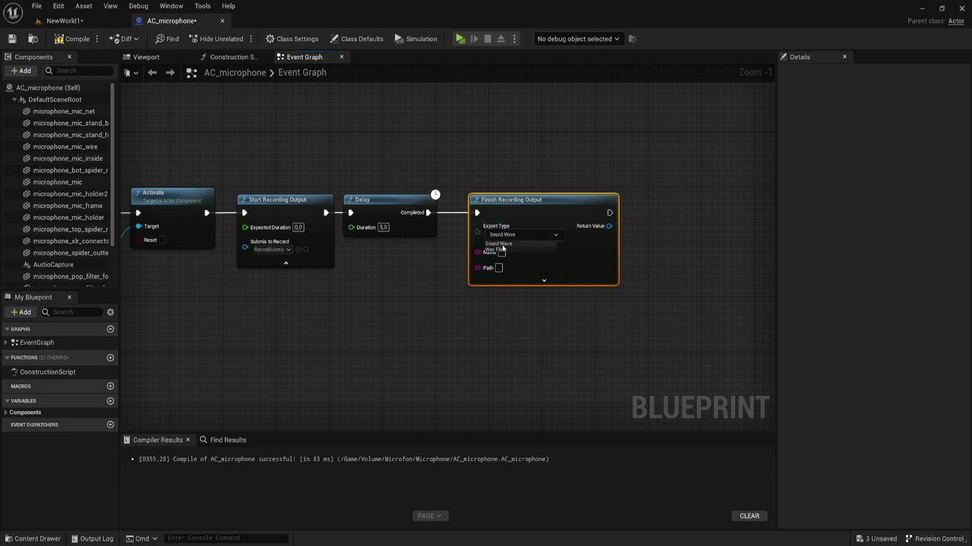
{"action": "left_click", "coordinate": [502, 249]}
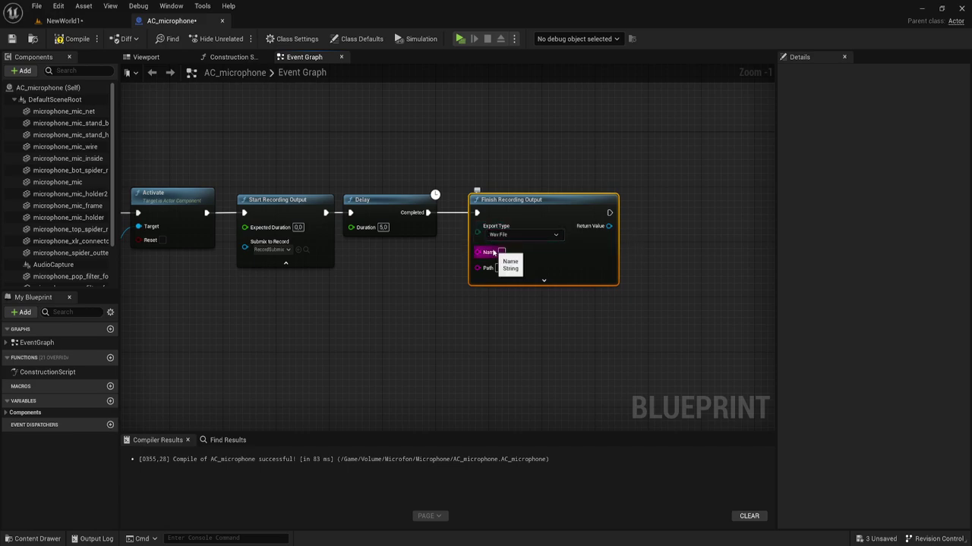
Name the exported file 'record' and switch to the TESTProject folder in File Explorer.
{"action": "scroll", "coordinate": [524, 296], "scroll_direction": "up", "scroll_amount": 1}
{"action": "type", "text": "record"}
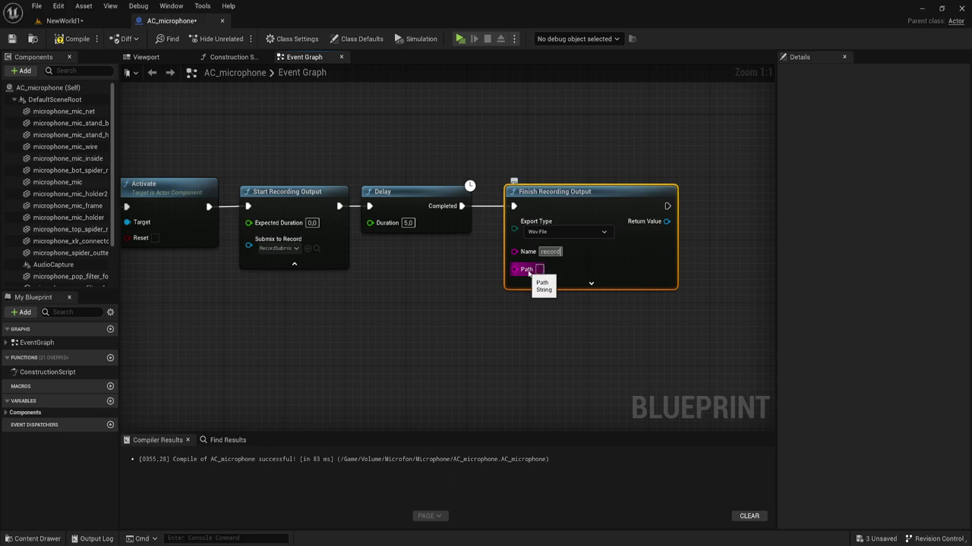
{"action": "left_click", "coordinate": [549, 251]}
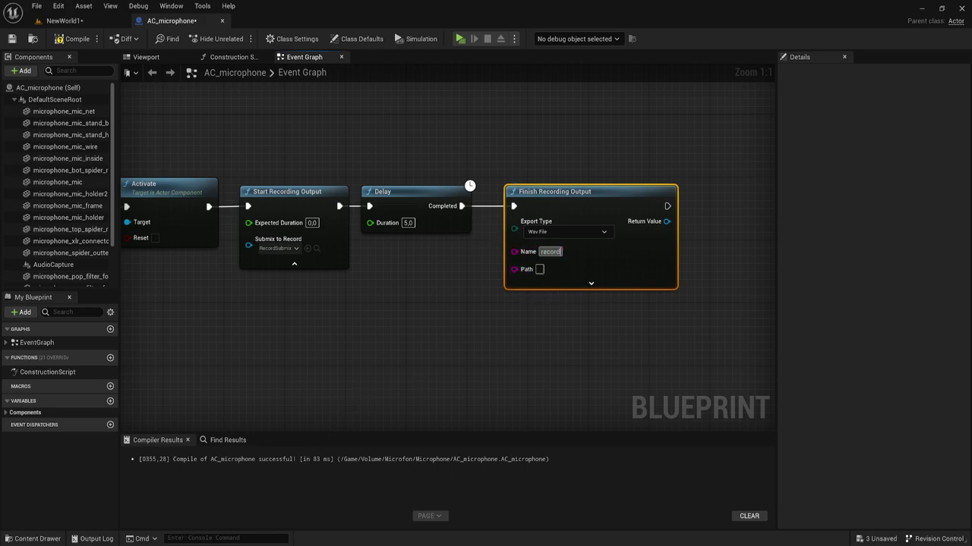
{"action": "key", "text": "alt+Tab"}
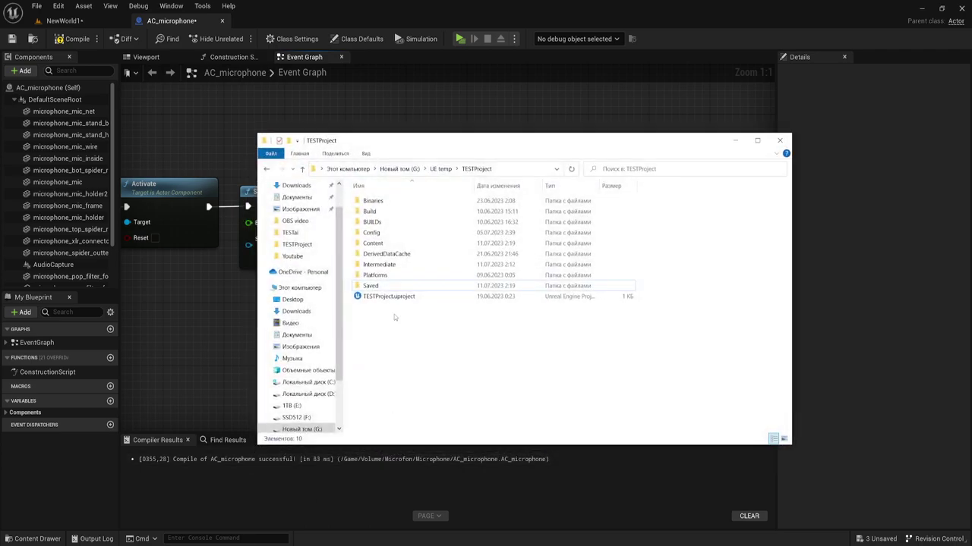
Open TESTProject's Saved folder in File Explorer, then minimise the window.
{"action": "left_click", "coordinate": [372, 287]}
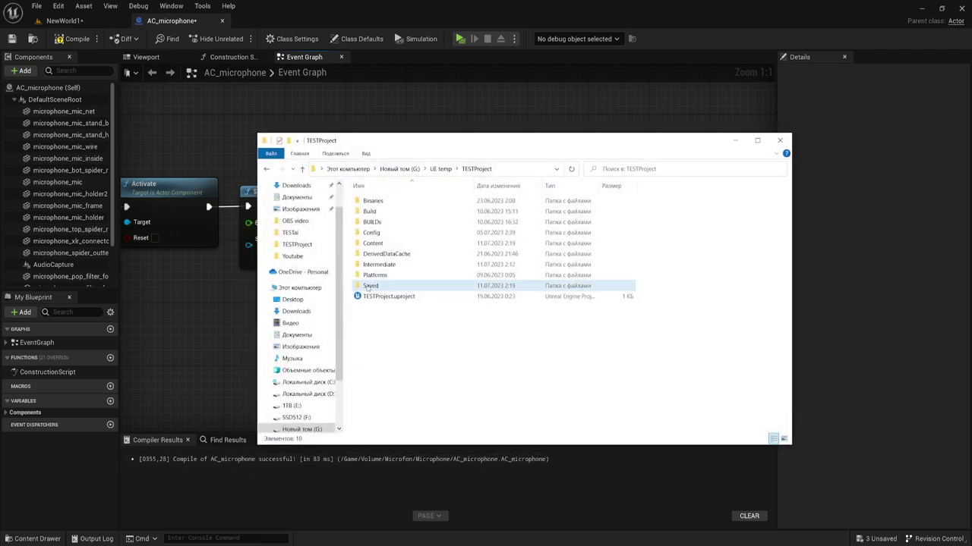
{"action": "double_click", "coordinate": [372, 288]}
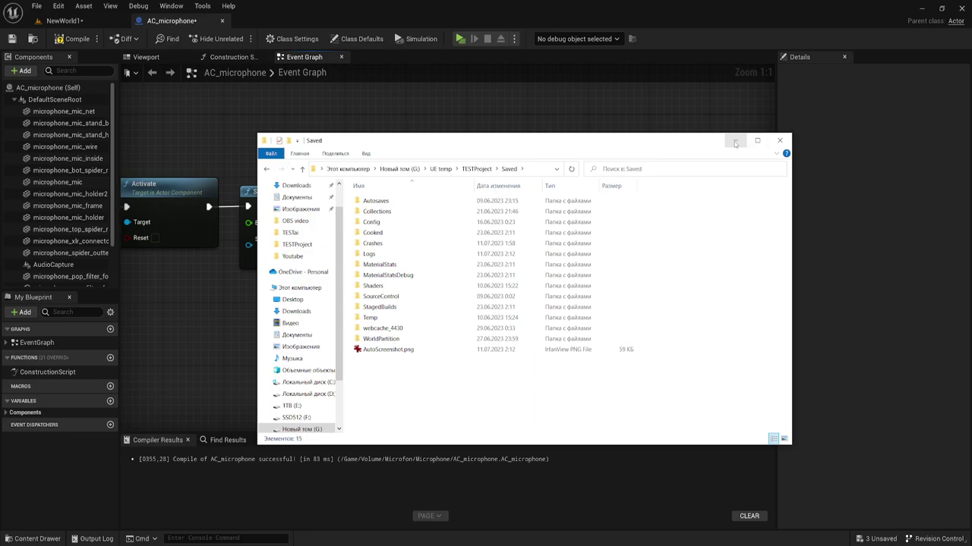
{"action": "left_click", "coordinate": [735, 140]}
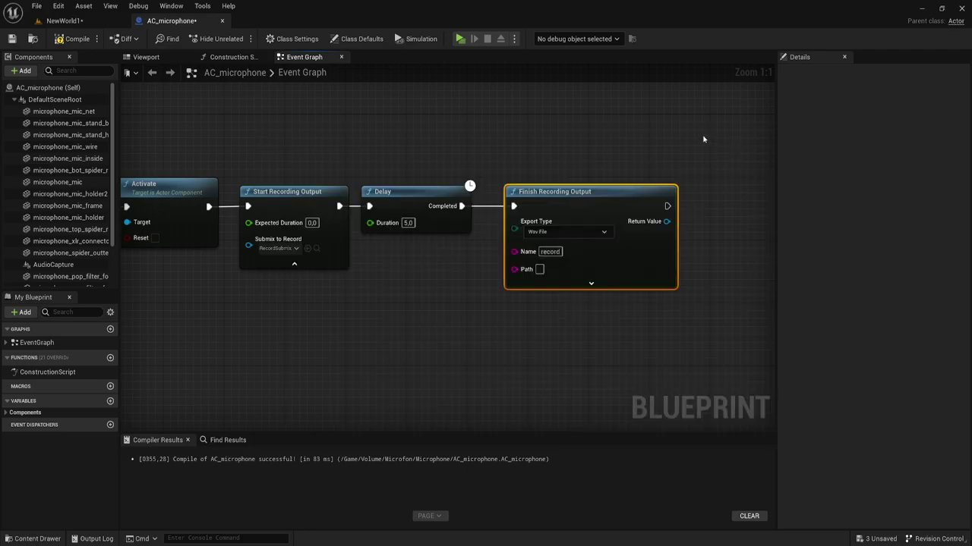
Set Finish Recording Output's Submix to Record to RecordSubmix.
{"action": "left_click", "coordinate": [591, 283]}
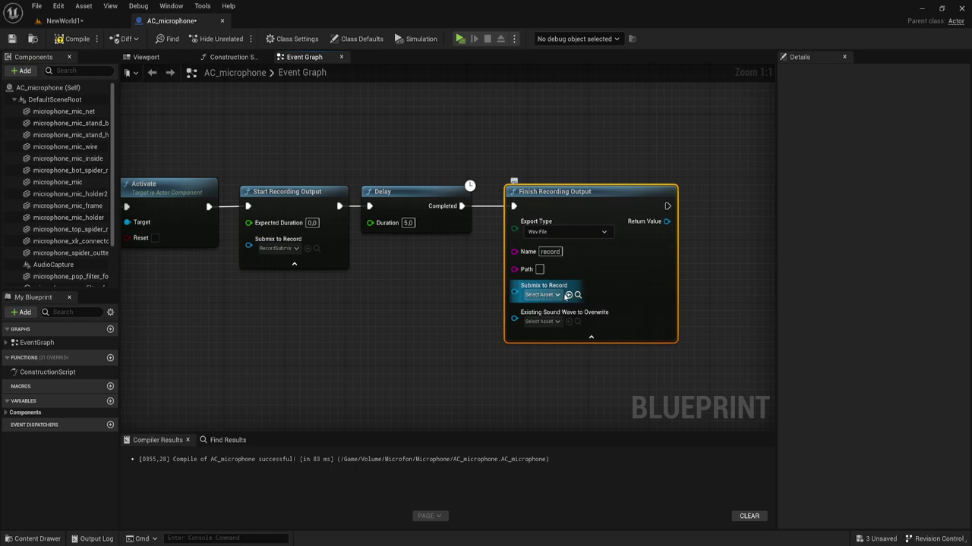
{"action": "left_click", "coordinate": [541, 295]}
{"action": "scroll", "coordinate": [571, 380], "scroll_direction": "down", "scroll_amount": 2}
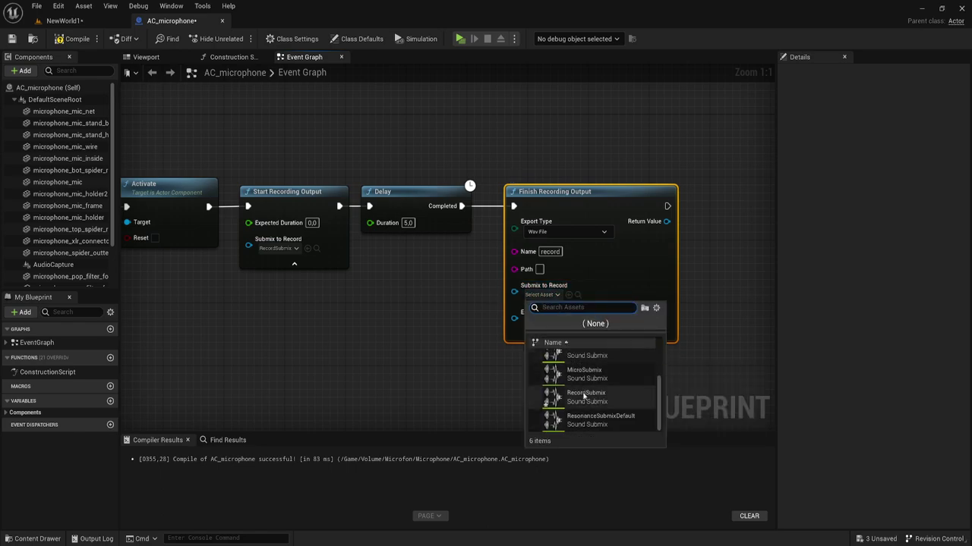
{"action": "left_click", "coordinate": [587, 399]}
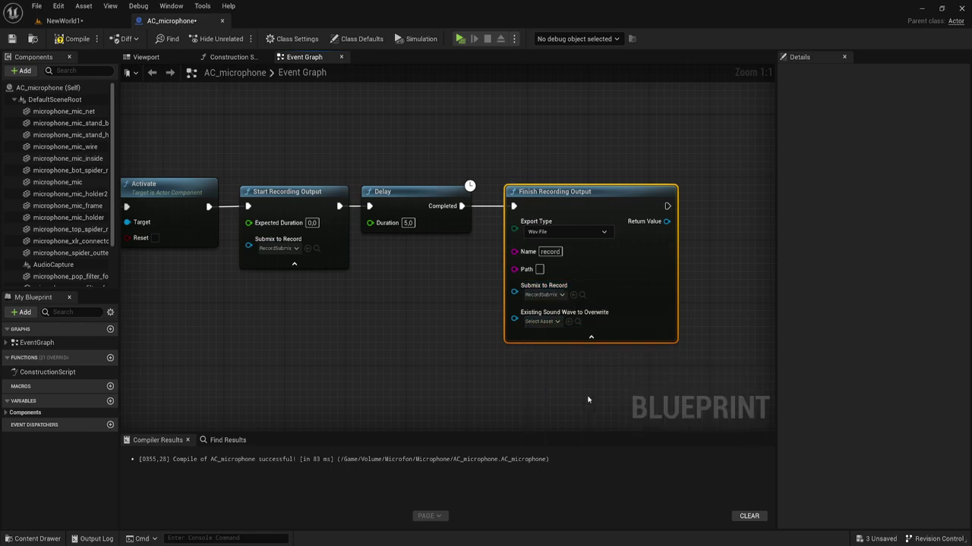
Nudge Finish Recording Output slightly left and drag a new wire from Event BeginPlay.
{"action": "left_click", "coordinate": [427, 328]}
{"action": "right_click_drag", "start_coordinate": [440, 304], "coordinate": [476, 309]}
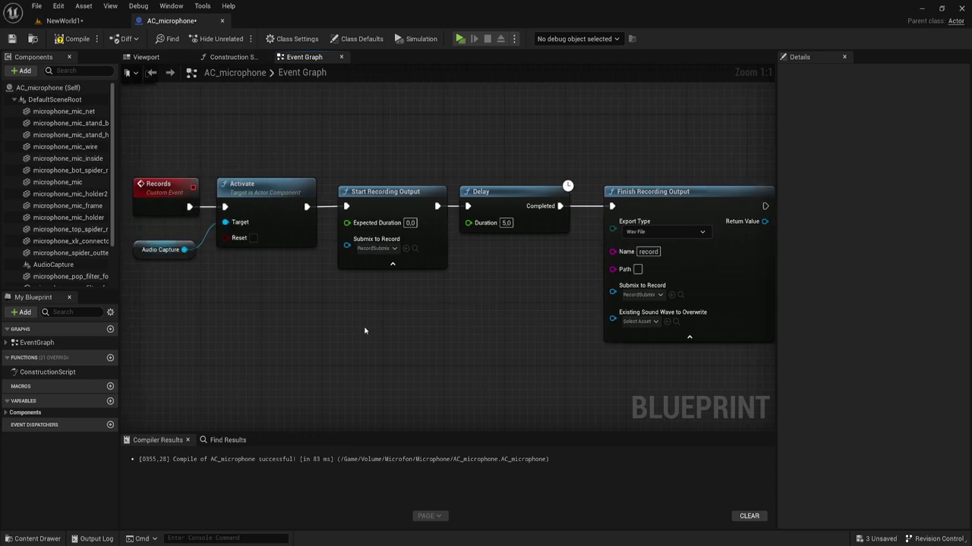
{"action": "left_click_drag", "start_coordinate": [367, 327], "coordinate": [558, 170]}
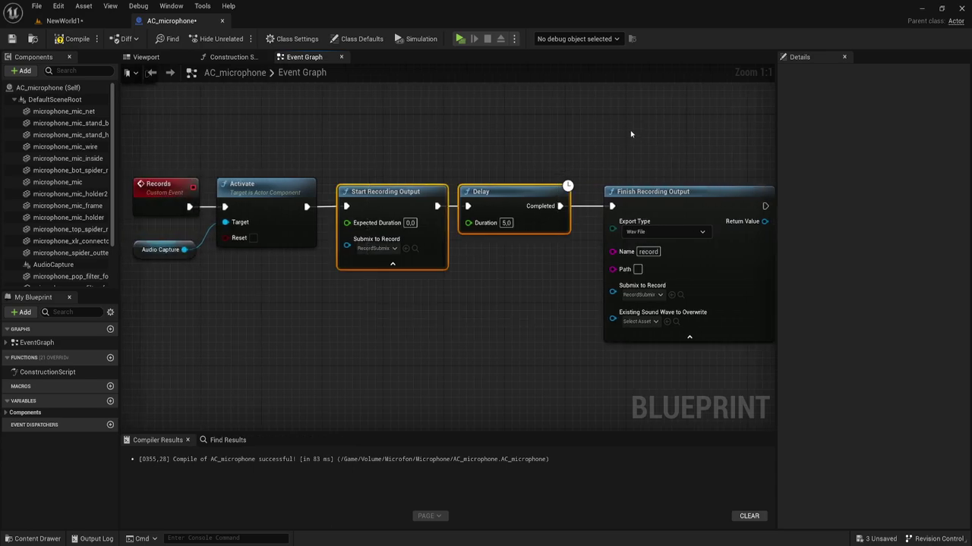
{"action": "left_click_drag", "start_coordinate": [669, 156], "coordinate": [630, 413]}
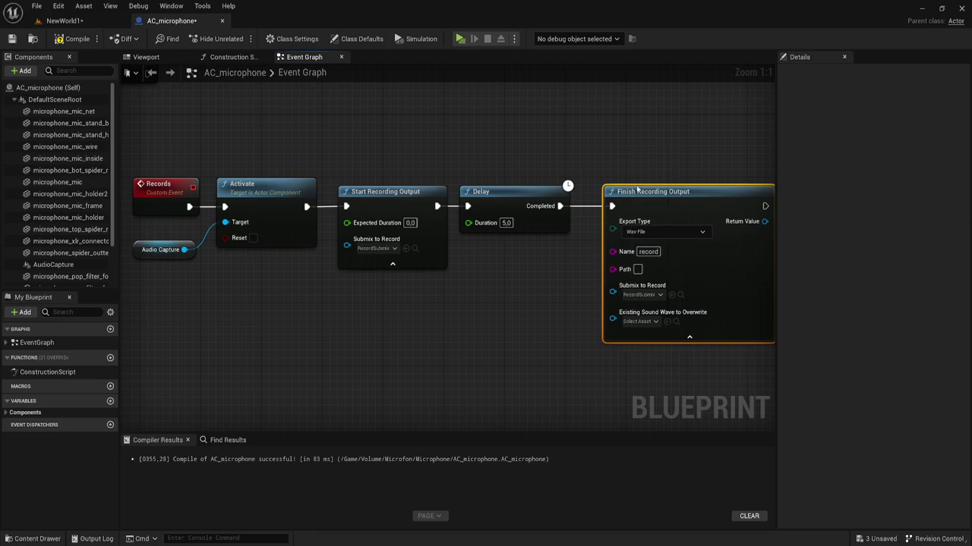
{"action": "left_click_drag", "start_coordinate": [636, 189], "coordinate": [621, 190]}
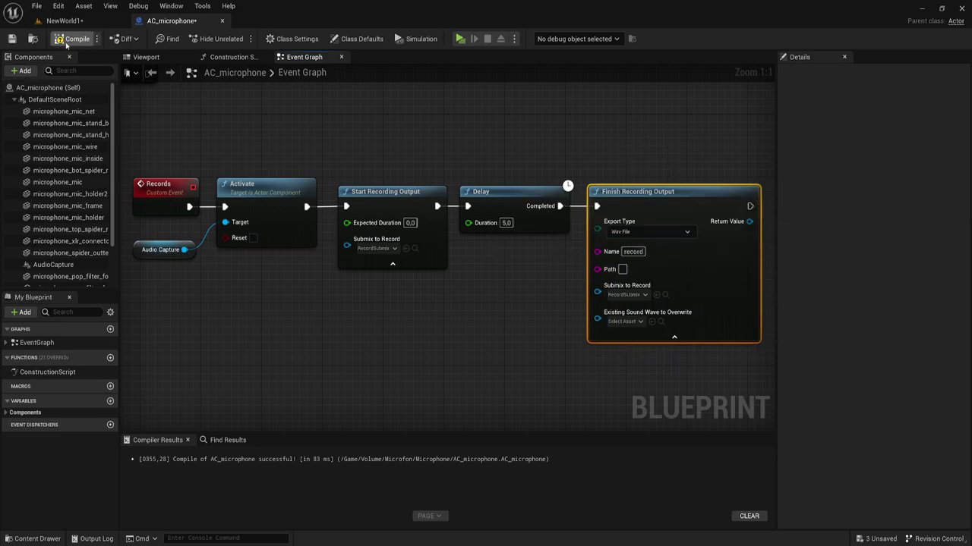
{"action": "right_click_drag", "start_coordinate": [289, 305], "coordinate": [327, 368]}
{"action": "left_click_drag", "start_coordinate": [229, 155], "coordinate": [263, 152]}
Add a Records event call after Event BeginPlay and move it into place.
{"action": "type", "text": "re"}
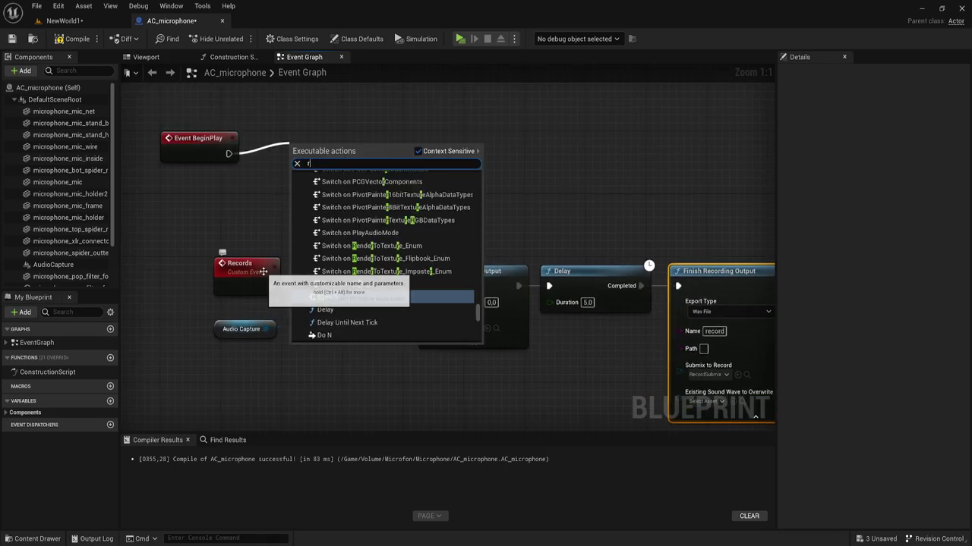
{"action": "scroll", "coordinate": [348, 284], "scroll_direction": "down", "scroll_amount": 3}
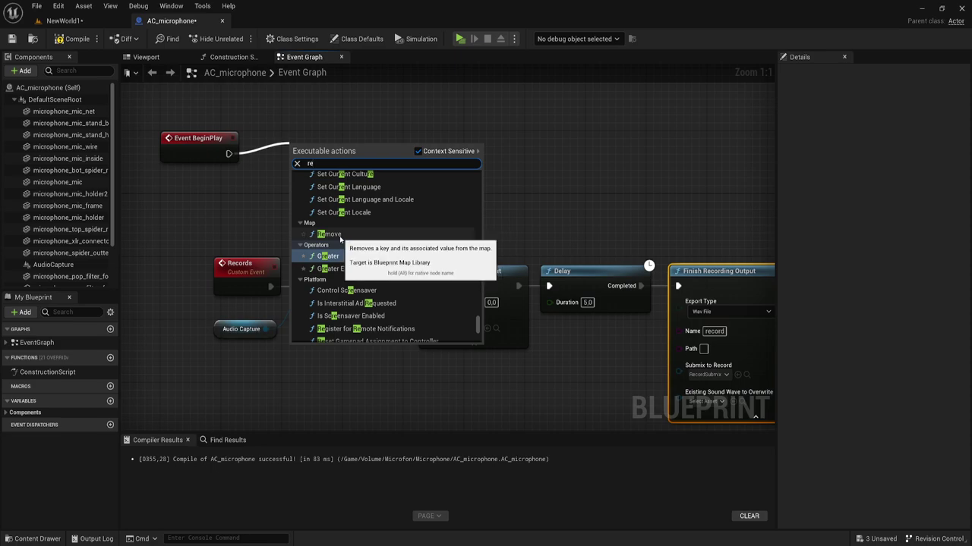
{"action": "type", "text": "co"}
{"action": "left_click", "coordinate": [334, 227]}
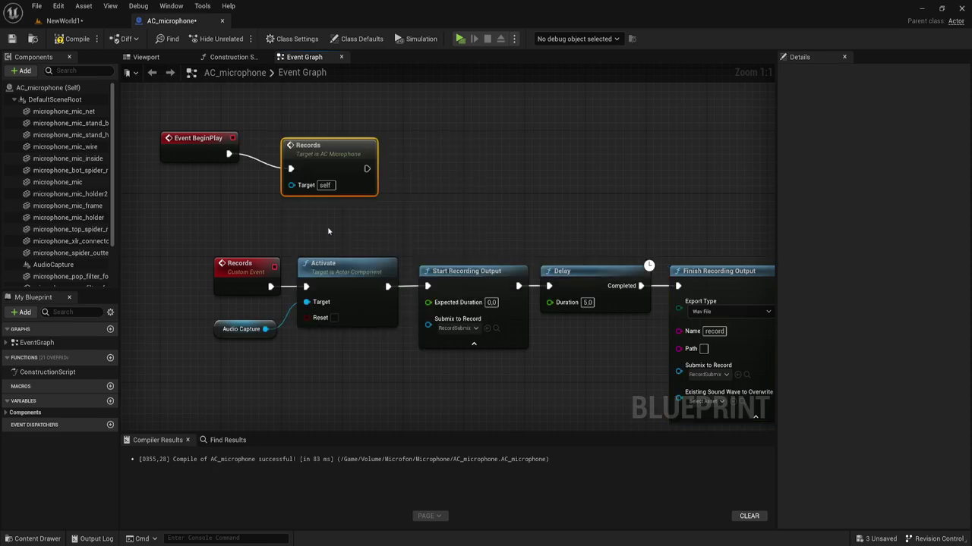
{"action": "left_click_drag", "start_coordinate": [316, 156], "coordinate": [286, 141]}
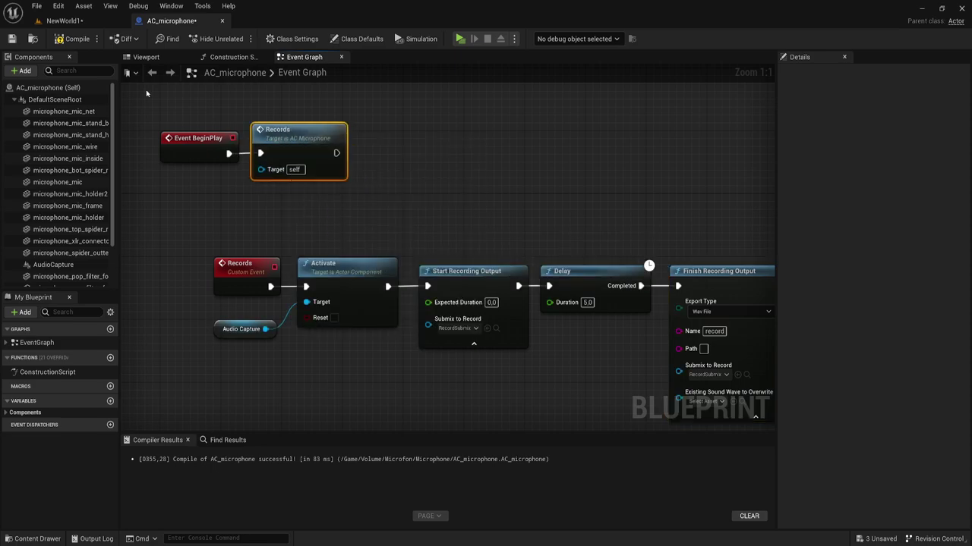
Compile the AC_microphone Blueprint and switch to the NewWorld1 level.
{"action": "left_click", "coordinate": [75, 38]}
{"action": "right_click_drag", "start_coordinate": [539, 224], "coordinate": [545, 187]}
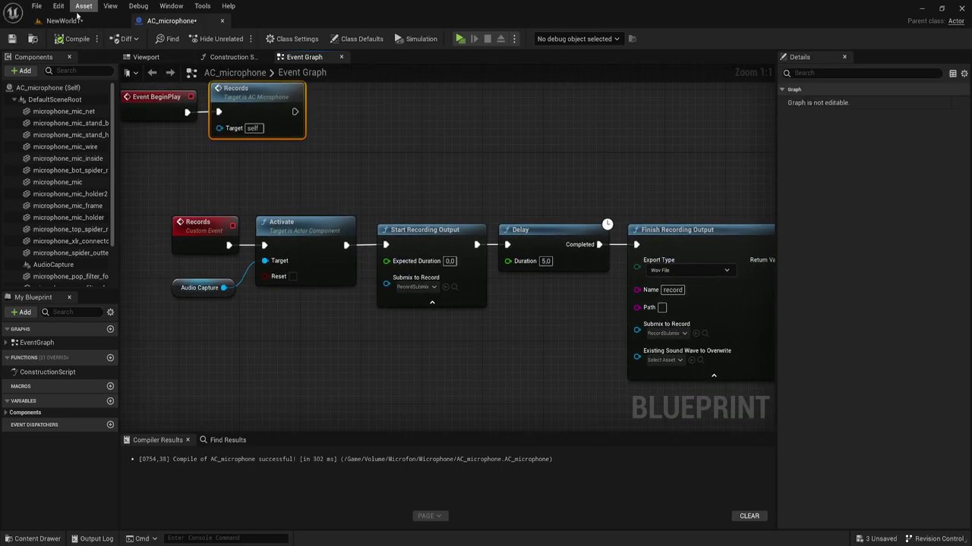
{"action": "left_click", "coordinate": [80, 21]}
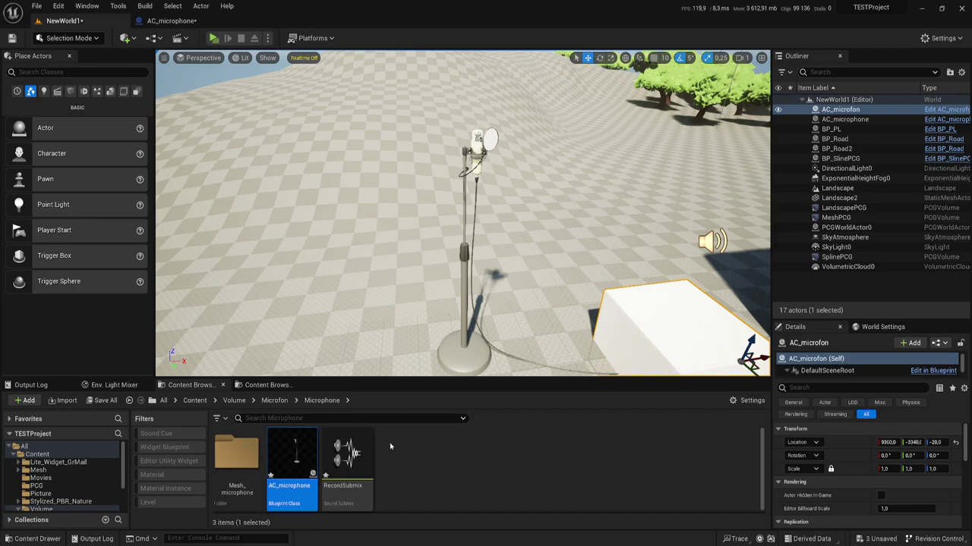
In RecordSubmix, set Output Volume and Wet Level to -96.0 dB and save the asset.
{"action": "double_click", "coordinate": [348, 455]}
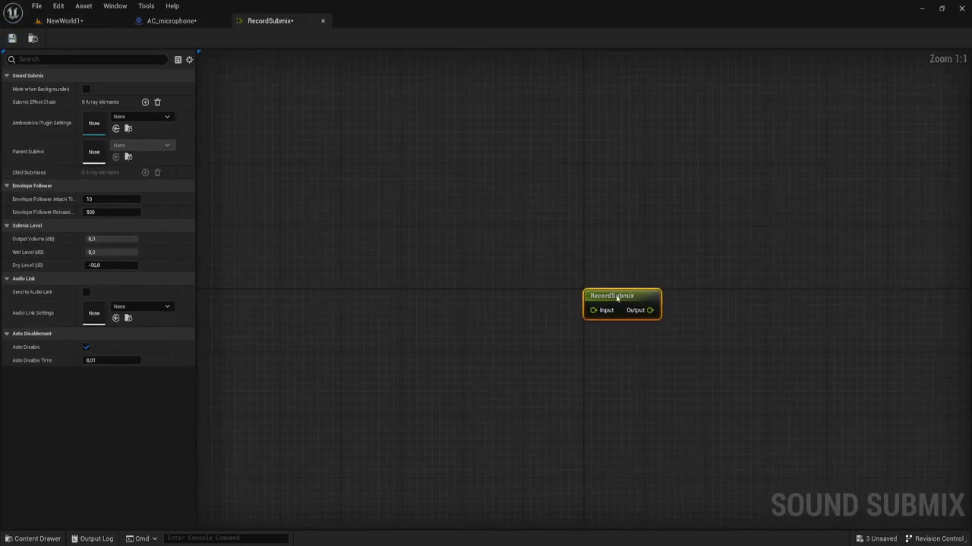
{"action": "left_click_drag", "start_coordinate": [540, 189], "coordinate": [686, 362]}
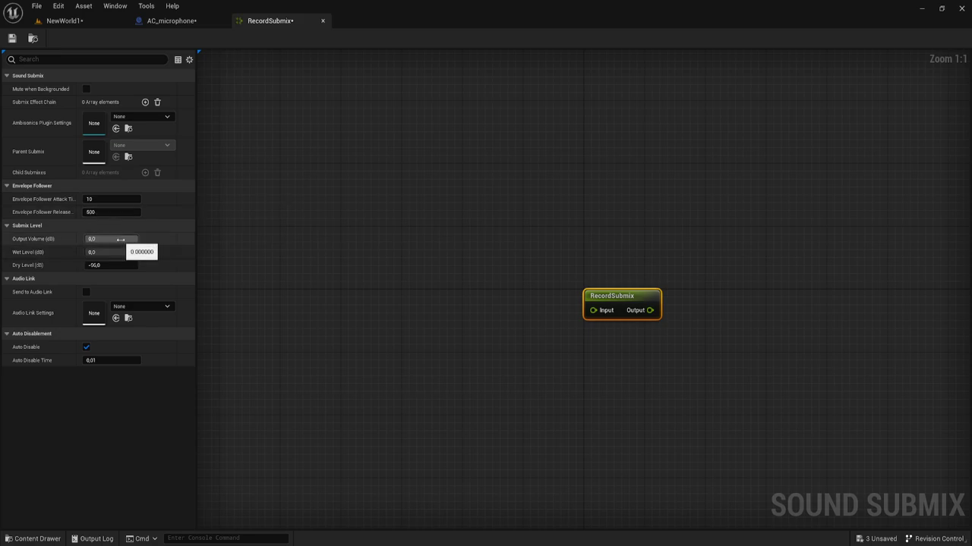
{"action": "mouse_move", "coordinate": [120, 239]}
{"action": "left_mouse_down"}
{"action": "mouse_move", "coordinate": [73, 239]}
{"action": "mouse_move", "coordinate": [73, 272]}
{"action": "left_mouse_up"}
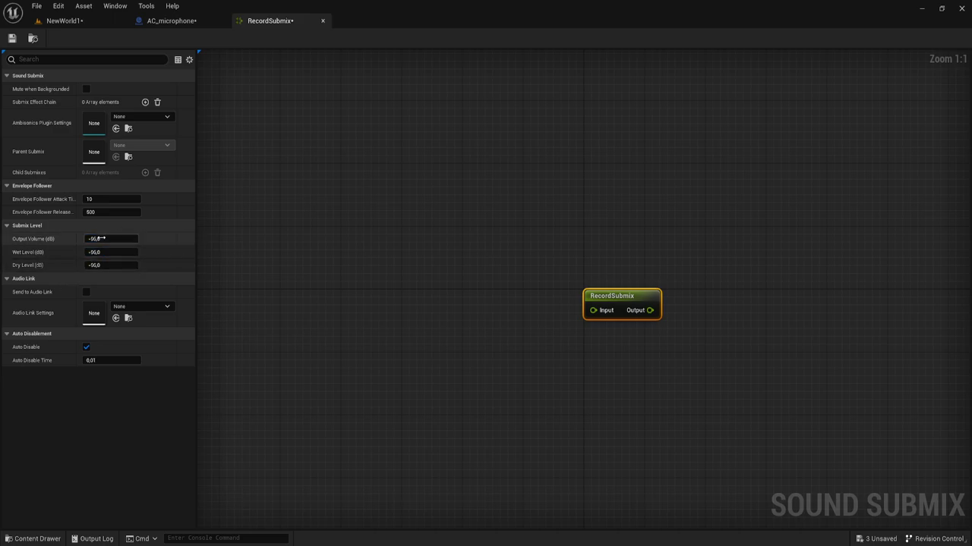
{"action": "left_click", "coordinate": [16, 42]}
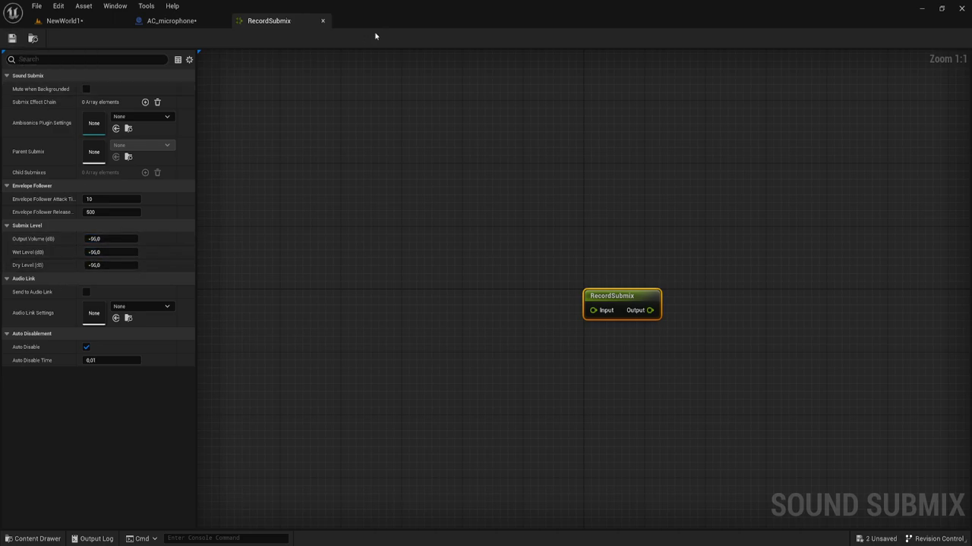
Close the RecordSubmix editor and move the NewWorld1 camera closer to the mic and cube.
{"action": "left_click", "coordinate": [323, 22]}
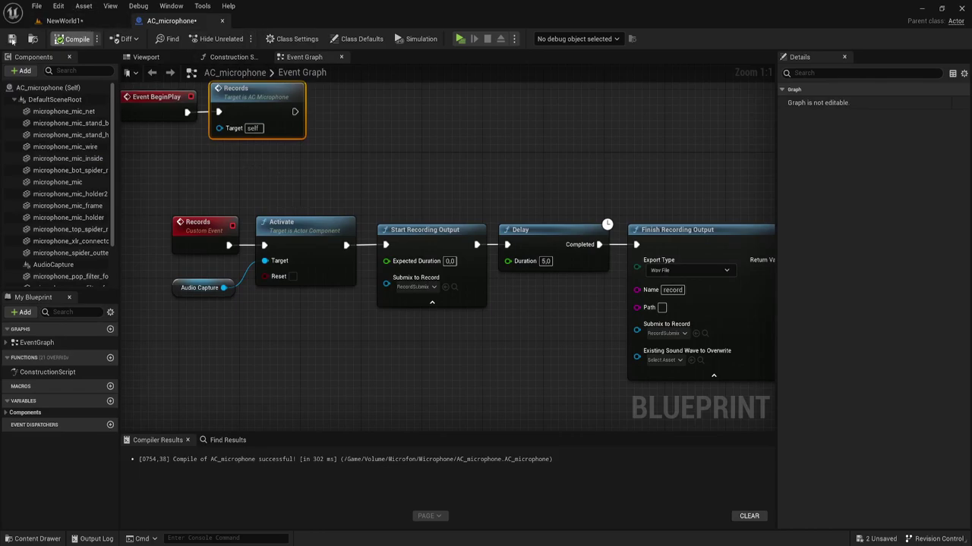
{"action": "left_click", "coordinate": [65, 20]}
{"action": "right_click_drag", "start_coordinate": [456, 212], "coordinate": [512, 248]}
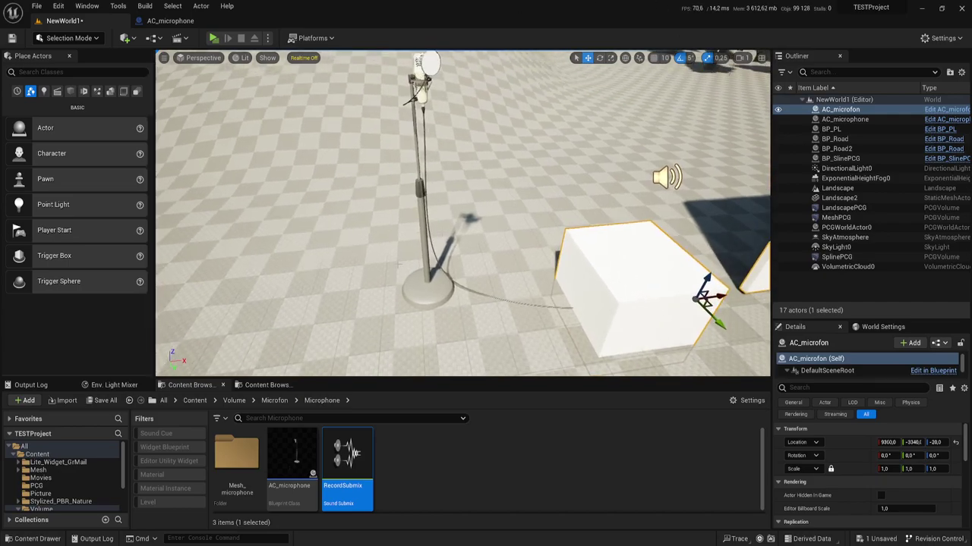
Back in the AC_microphone graph, review the chain and select the Activate node.
{"action": "left_click", "coordinate": [166, 21]}
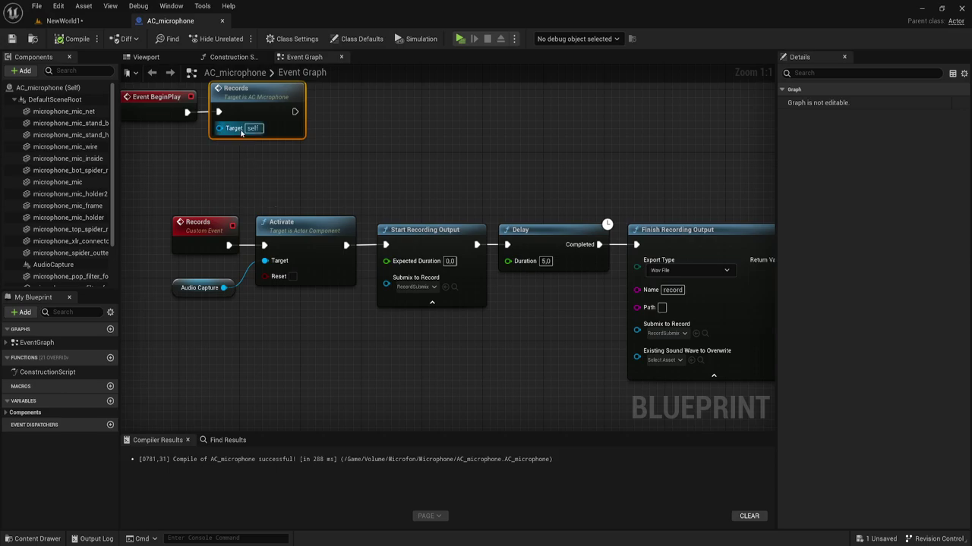
{"action": "right_click_drag", "start_coordinate": [267, 177], "coordinate": [294, 182]}
{"action": "left_click", "coordinate": [244, 161]}
{"action": "right_click_drag", "start_coordinate": [344, 243], "coordinate": [300, 221]}
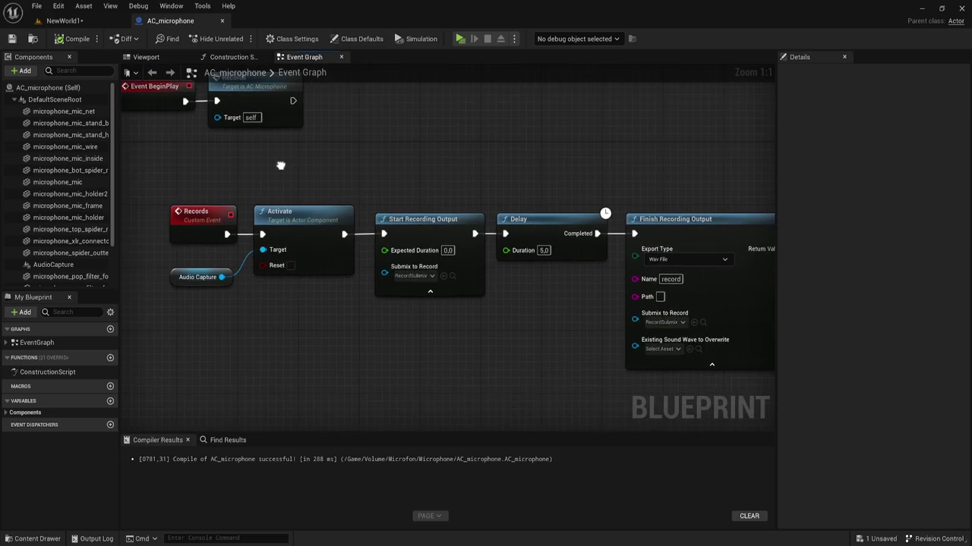
{"action": "left_click_drag", "start_coordinate": [229, 182], "coordinate": [339, 341]}
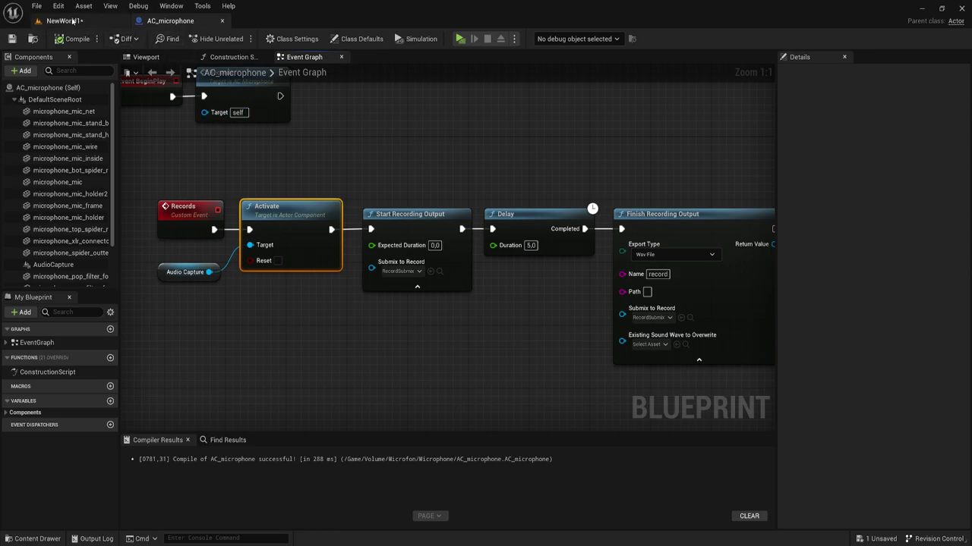
Recheck the microphone setup in NewWorld1, then return to the AC_microphone graph.
{"action": "left_click", "coordinate": [74, 21]}
{"action": "scroll", "coordinate": [276, 67], "scroll_direction": "down", "scroll_amount": 5}
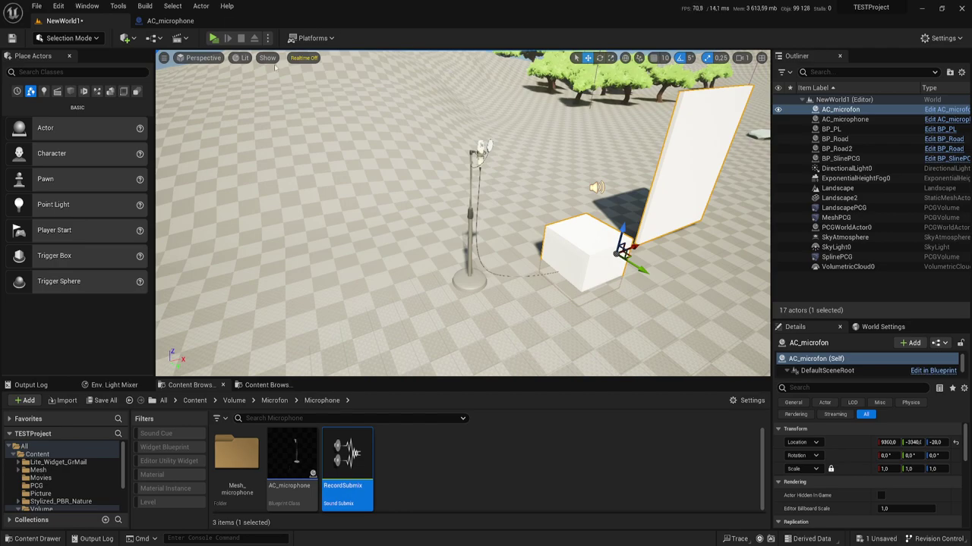
{"action": "left_click_drag", "start_coordinate": [559, 234], "coordinate": [556, 245]}
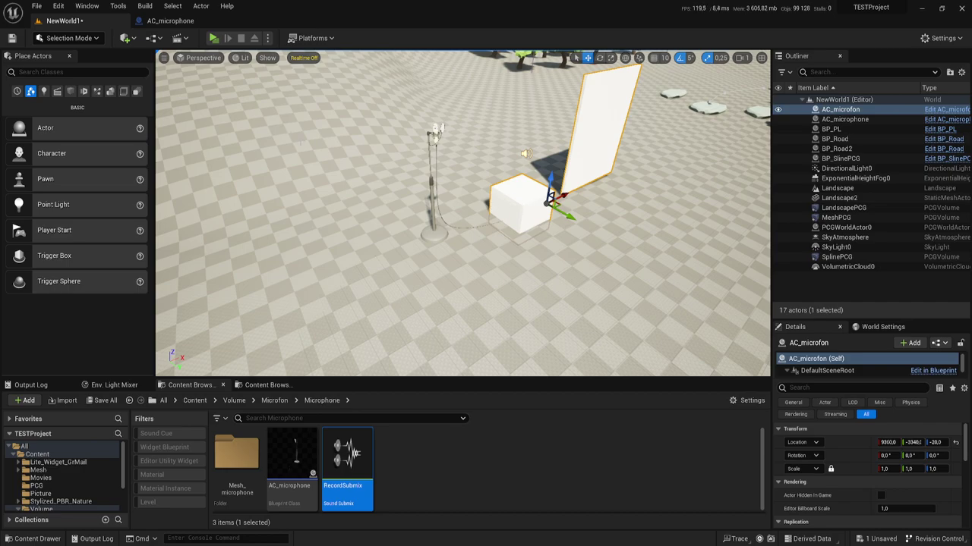
{"action": "left_click", "coordinate": [173, 20]}
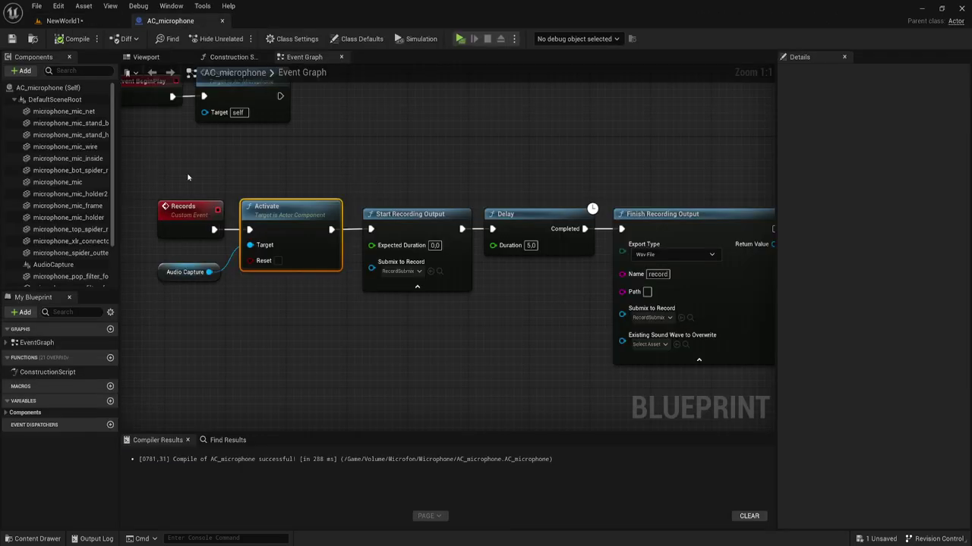
Play NewWorld1 facing the microphone stand to record, then end the session with Esc.
{"action": "left_click", "coordinate": [69, 21]}
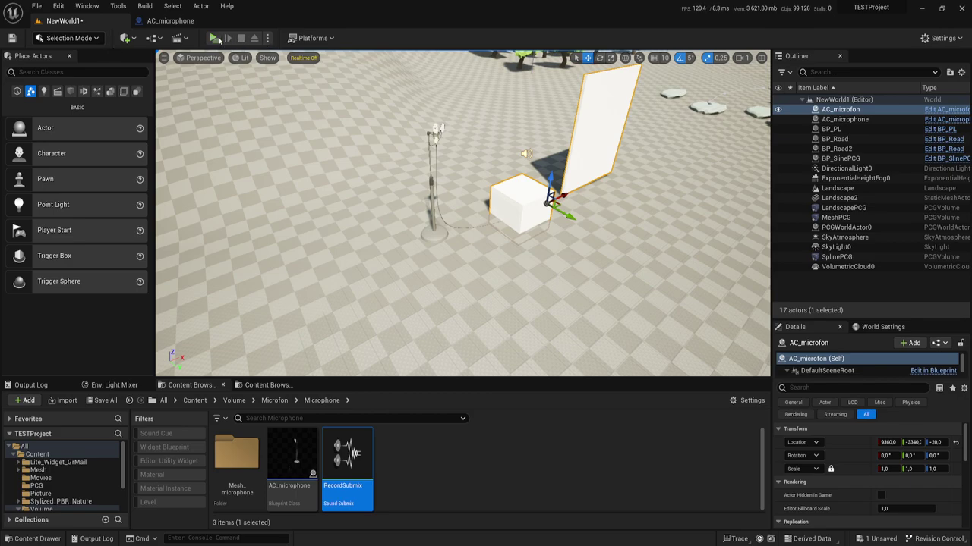
{"action": "right_click_drag", "start_coordinate": [463, 212], "coordinate": [394, 212]}
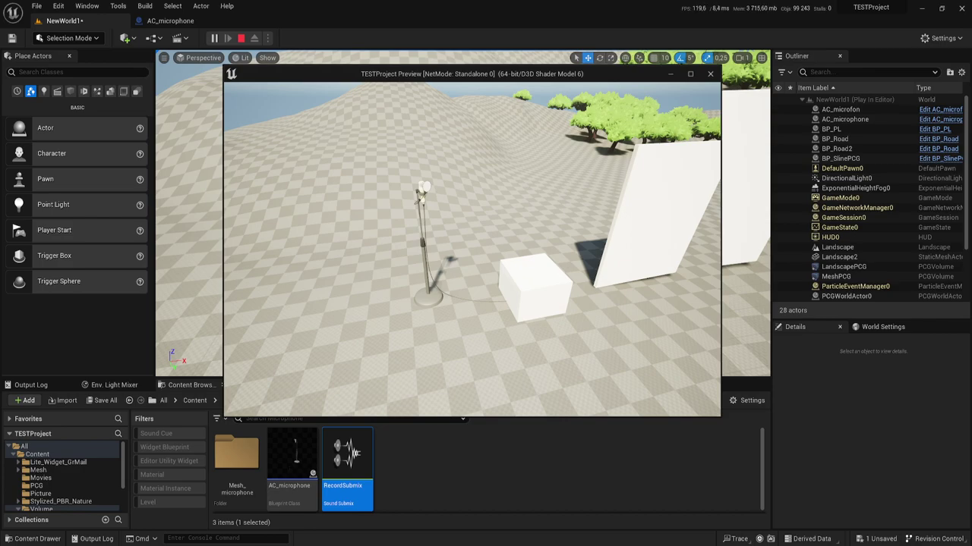
{"action": "key", "text": "Escape"}
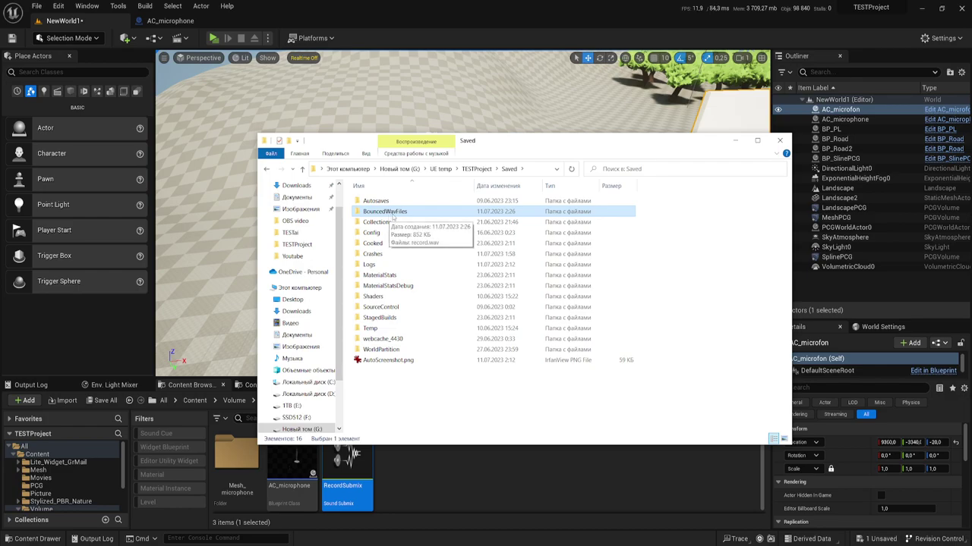
Open the BouncedWavFiles folder and bring its Explorer window back to the front.
{"action": "double_click", "coordinate": [394, 214]}
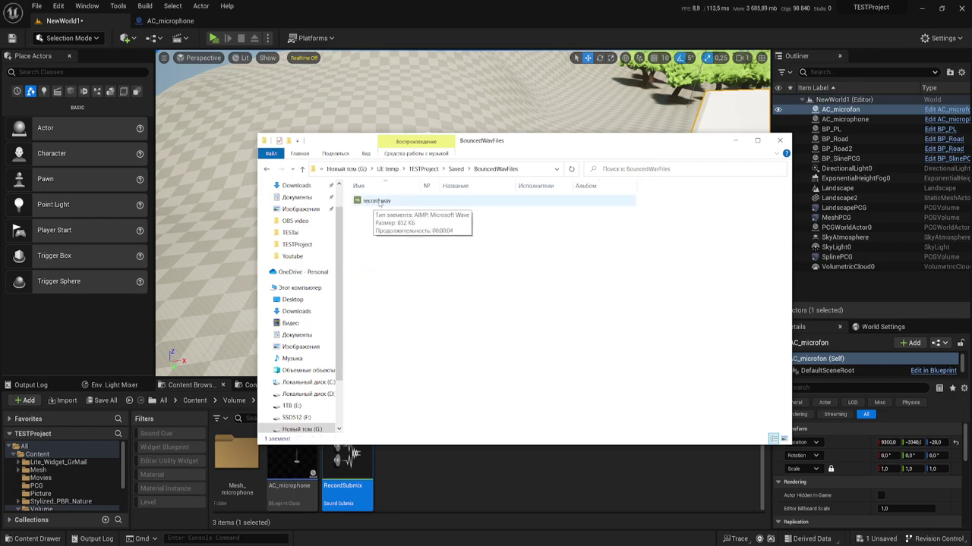
{"action": "left_click", "coordinate": [170, 21]}
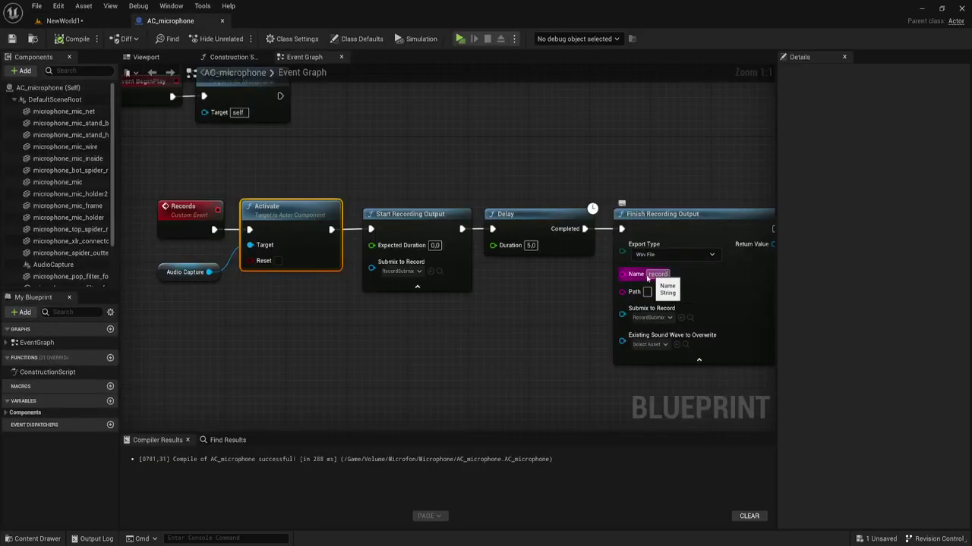
{"action": "key", "text": "alt+Tab"}
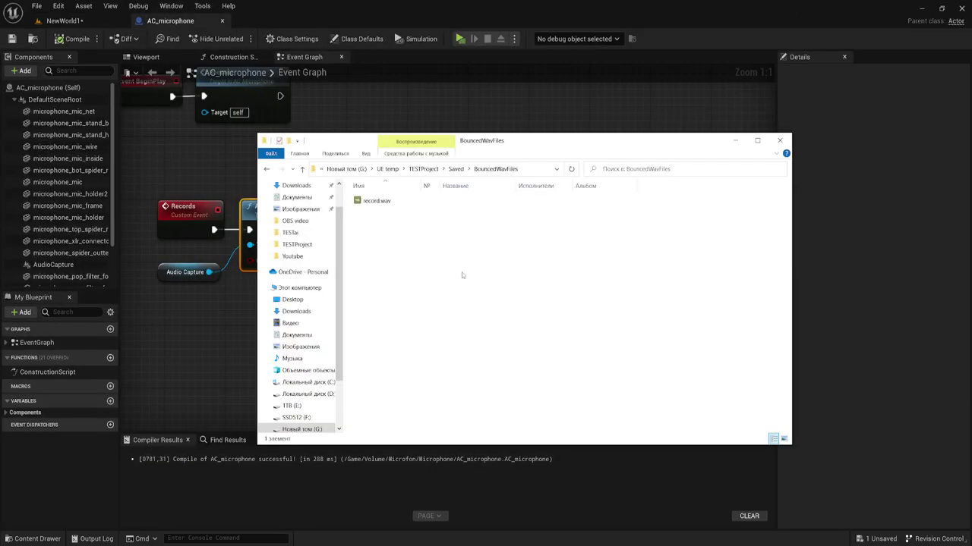
Play record.wav in AIMP to confirm the 5-second recording, then minimise Explorer.
{"action": "left_click", "coordinate": [375, 202]}
{"action": "double_click", "coordinate": [375, 202]}
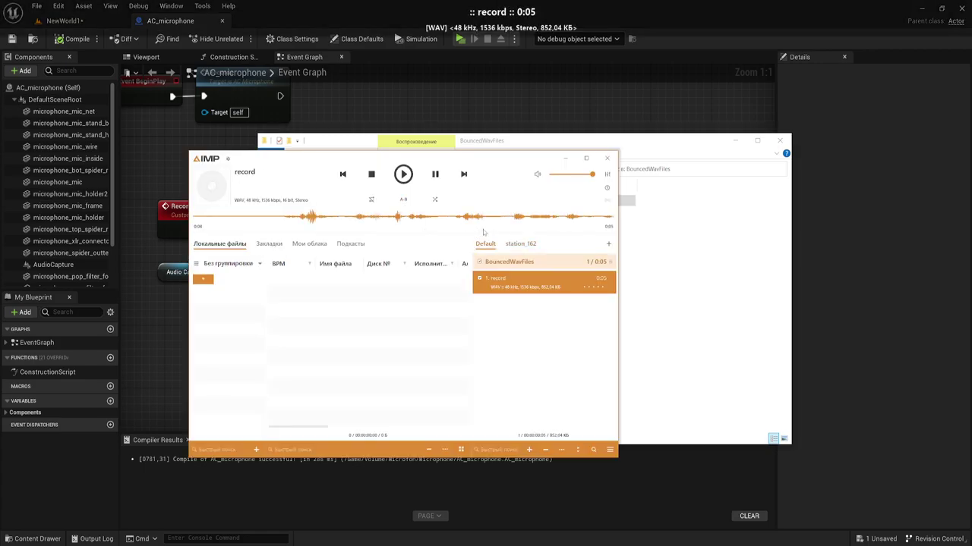
{"action": "left_click", "coordinate": [606, 158]}
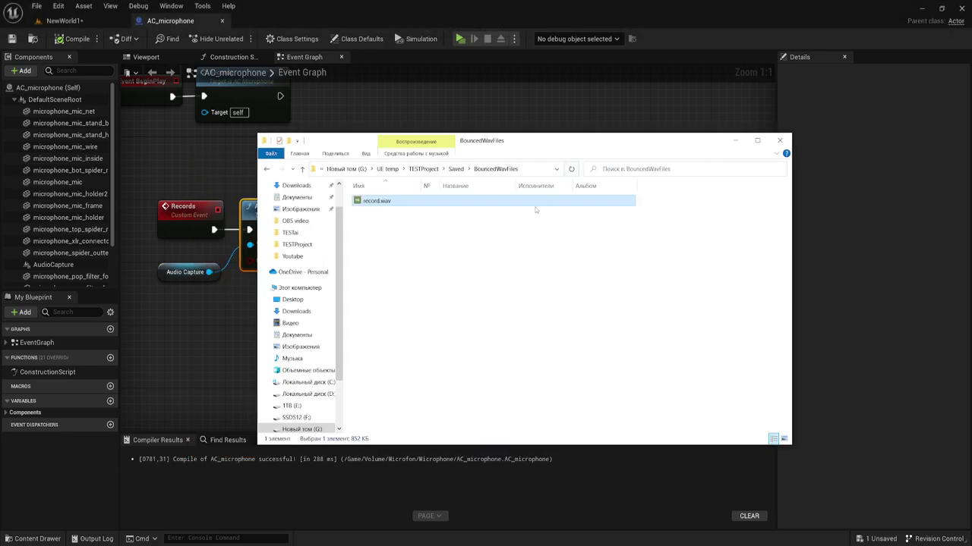
{"action": "left_click", "coordinate": [734, 143]}
{"action": "mouse_move", "coordinate": [563, 337]}
{"action": "right_mouse_down"}
{"action": "mouse_move", "coordinate": [445, 290]}
{"action": "mouse_move", "coordinate": [458, 333]}
{"action": "mouse_move", "coordinate": [381, 304]}
{"action": "right_mouse_up"}
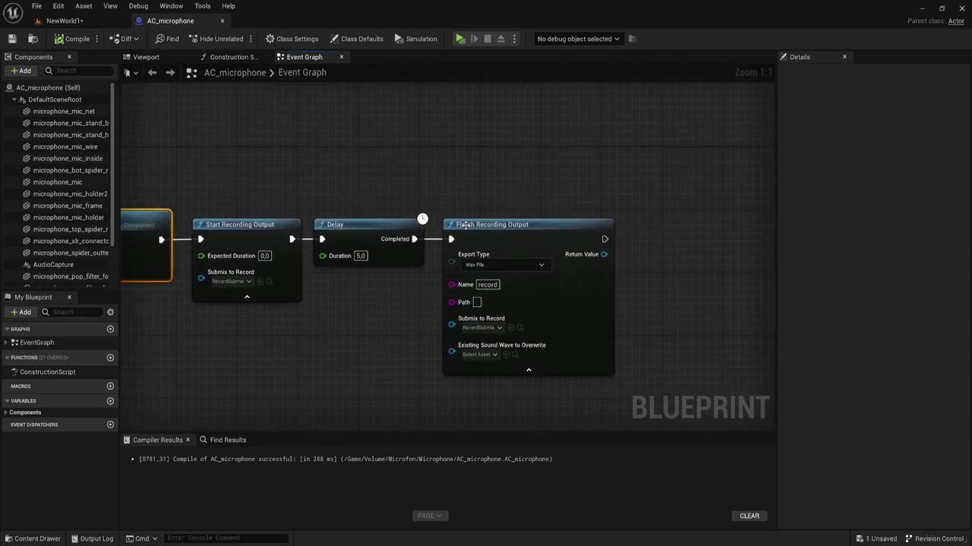
Move Finish Recording Output further right, leaving room after the Delay.
{"action": "left_click_drag", "start_coordinate": [466, 226], "coordinate": [664, 228]}
{"action": "right_click_drag", "start_coordinate": [664, 228], "coordinate": [513, 242]}
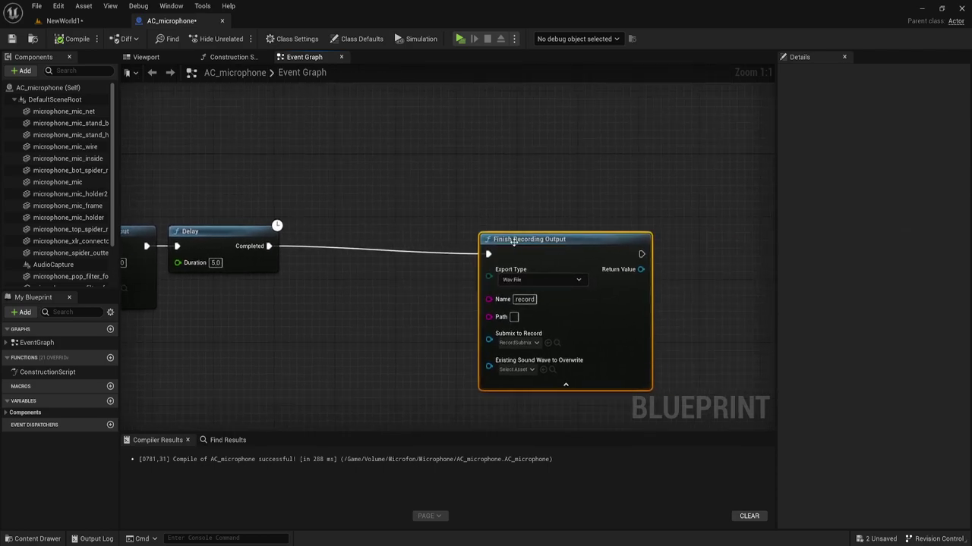
{"action": "left_click_drag", "start_coordinate": [514, 241], "coordinate": [552, 233]}
{"action": "right_click_drag", "start_coordinate": [265, 245], "coordinate": [344, 259]}
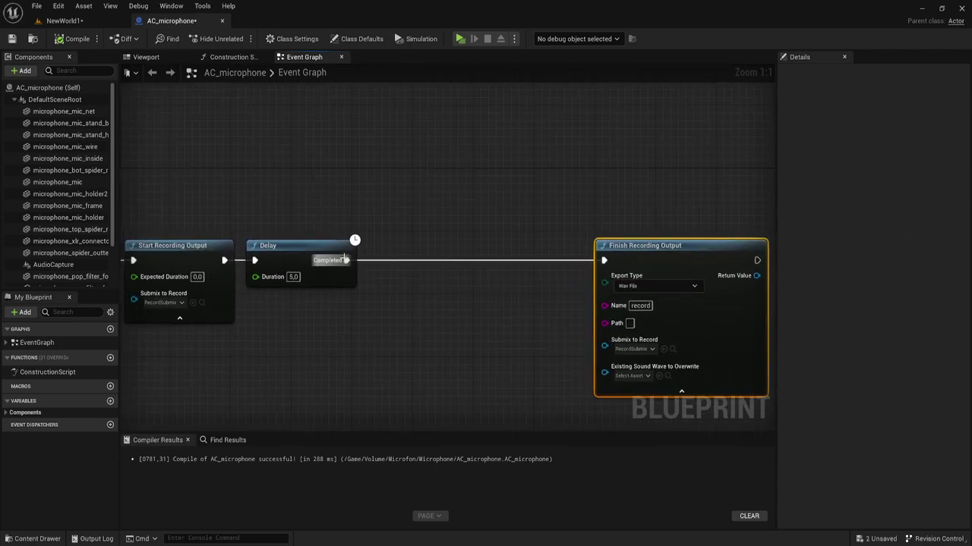
Add Pause Recording Output after Delay's Completed pin, with Submix to Pause set to RecordSubmix.
{"action": "left_click_drag", "start_coordinate": [351, 262], "coordinate": [408, 141]}
{"action": "left_click_drag", "start_coordinate": [408, 141], "coordinate": [408, 141]}
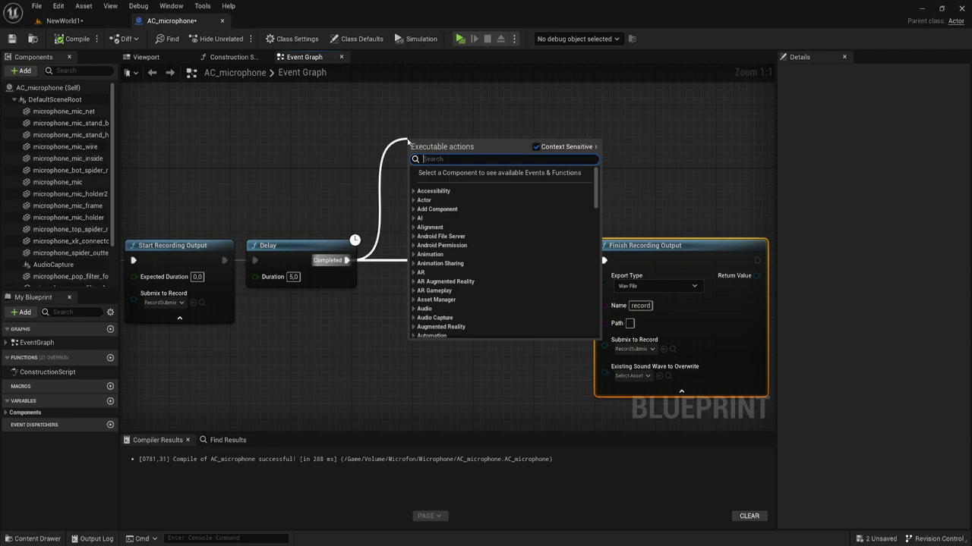
{"action": "type", "text": "p"}
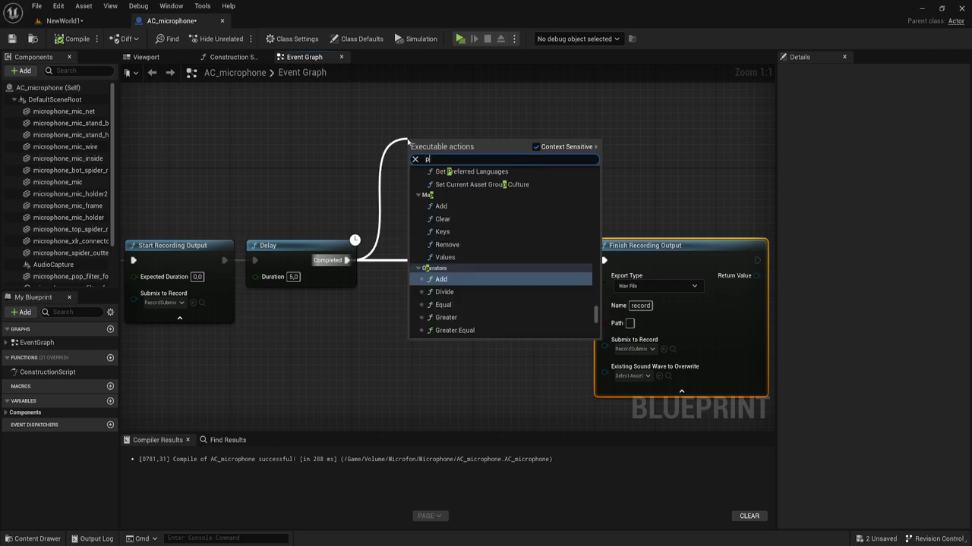
{"action": "type", "text": "ause"}
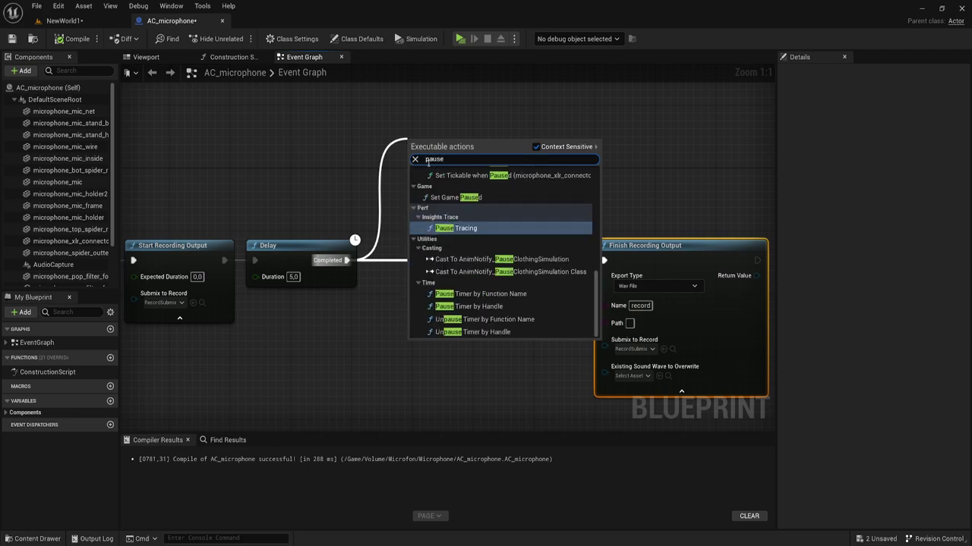
{"action": "type", "text": " re"}
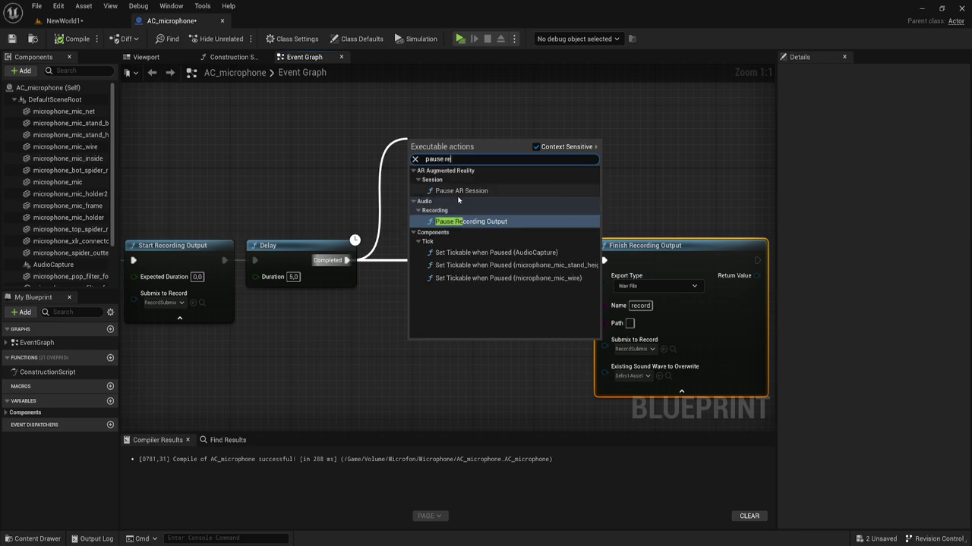
{"action": "left_click", "coordinate": [471, 229]}
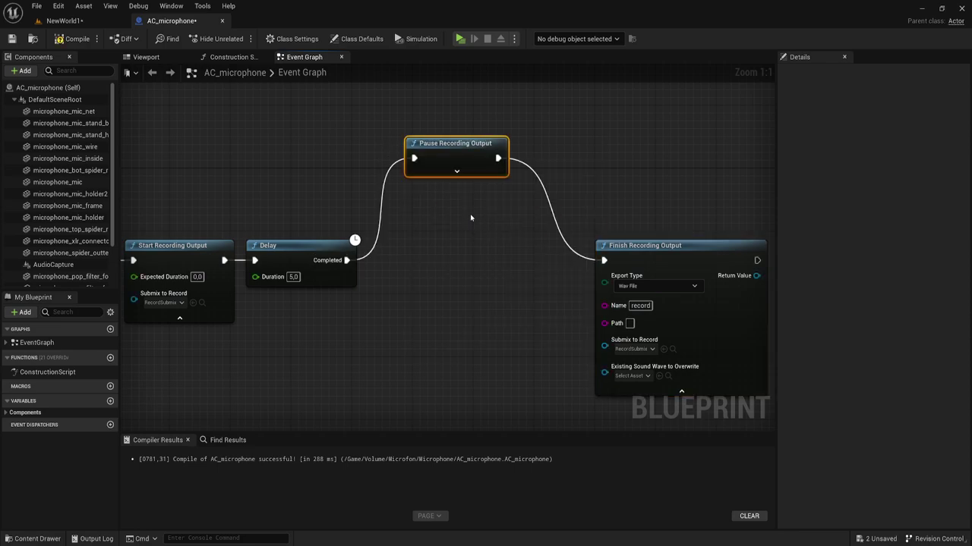
{"action": "left_click", "coordinate": [458, 172]}
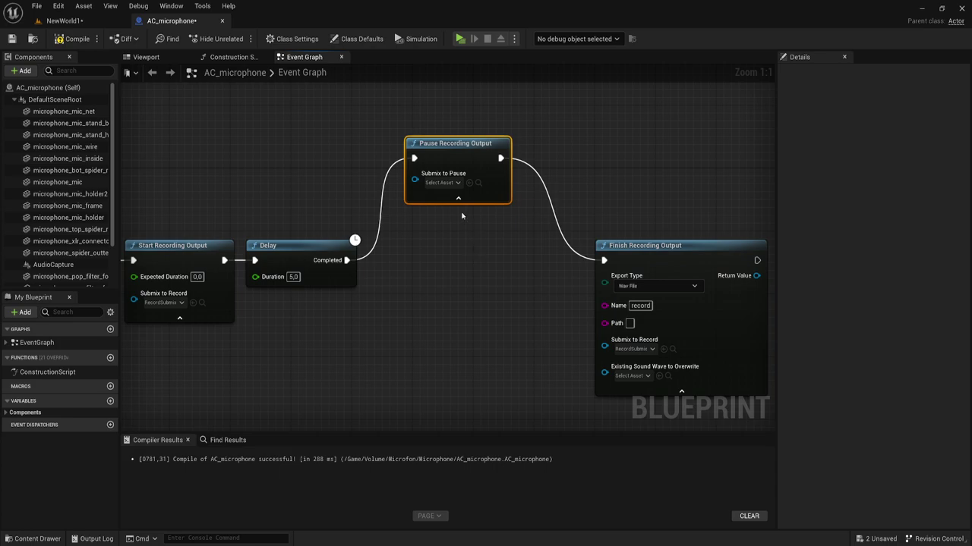
{"action": "left_click", "coordinate": [458, 183]}
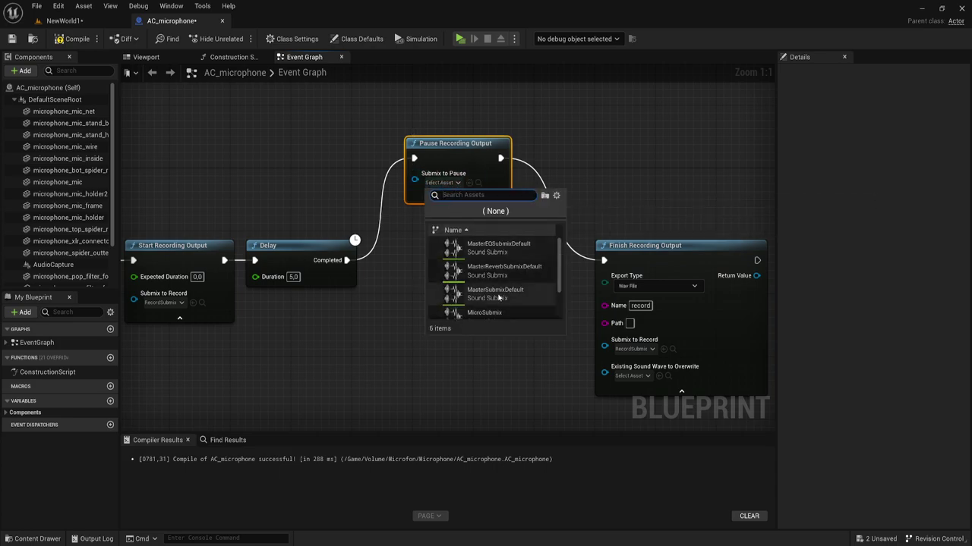
{"action": "left_click", "coordinate": [491, 284]}
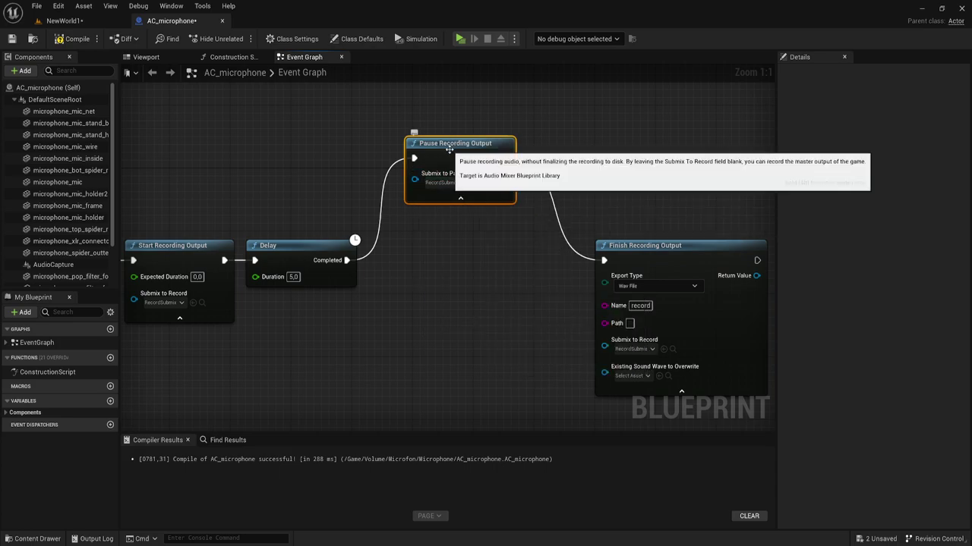
Rearrange the chain, moving Finish Recording Output right, and drag a wire from the pause node.
{"action": "left_click_drag", "start_coordinate": [432, 194], "coordinate": [424, 193]}
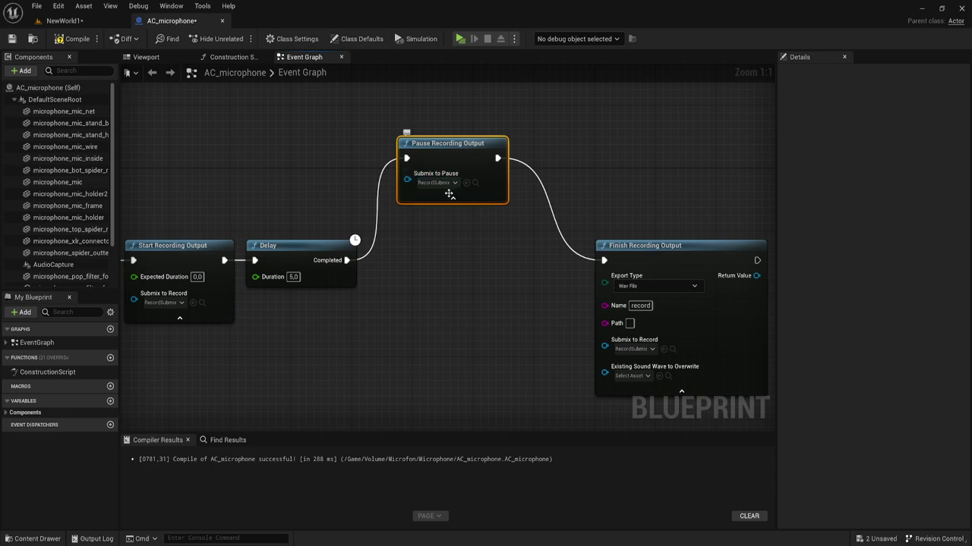
{"action": "right_click_drag", "start_coordinate": [253, 301], "coordinate": [329, 268]}
{"action": "right_click_drag", "start_coordinate": [541, 273], "coordinate": [513, 298]}
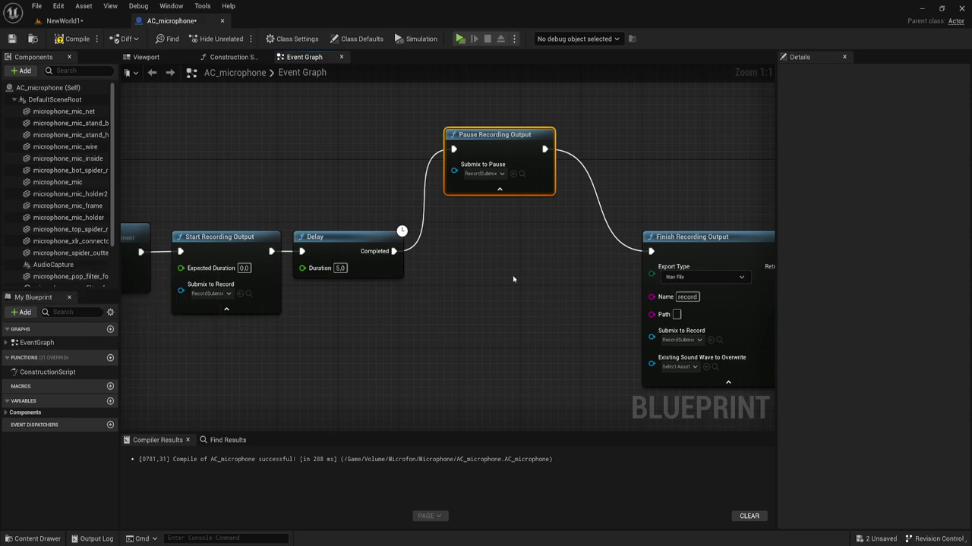
{"action": "mouse_move", "coordinate": [519, 249]}
{"action": "right_mouse_down"}
{"action": "mouse_move", "coordinate": [437, 239]}
{"action": "mouse_move", "coordinate": [381, 208]}
{"action": "right_mouse_up"}
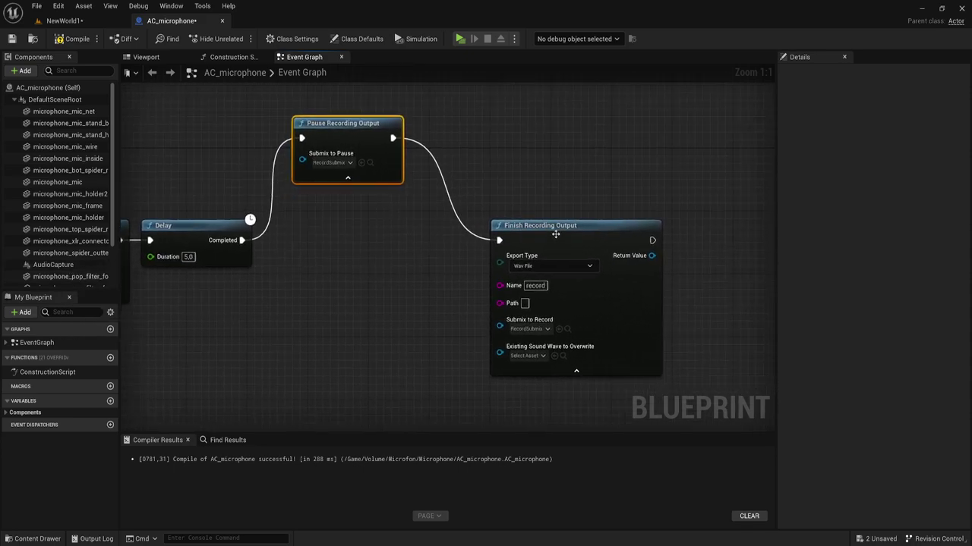
{"action": "left_click_drag", "start_coordinate": [556, 235], "coordinate": [653, 237]}
{"action": "right_click_drag", "start_coordinate": [424, 200], "coordinate": [363, 208]}
{"action": "left_click_drag", "start_coordinate": [329, 144], "coordinate": [370, 155]}
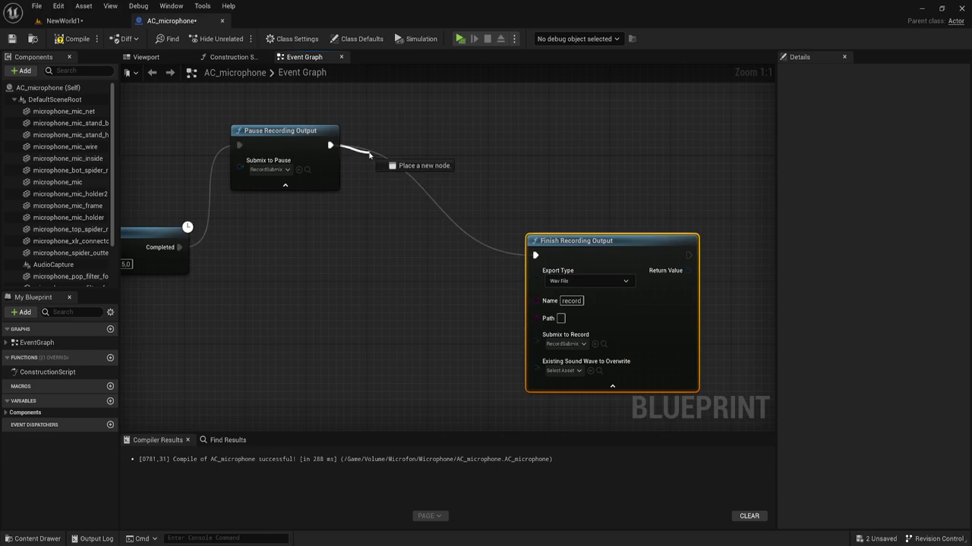
Add a Delay after Pause Recording Output with Duration 2.0.
{"action": "type", "text": "delay"}
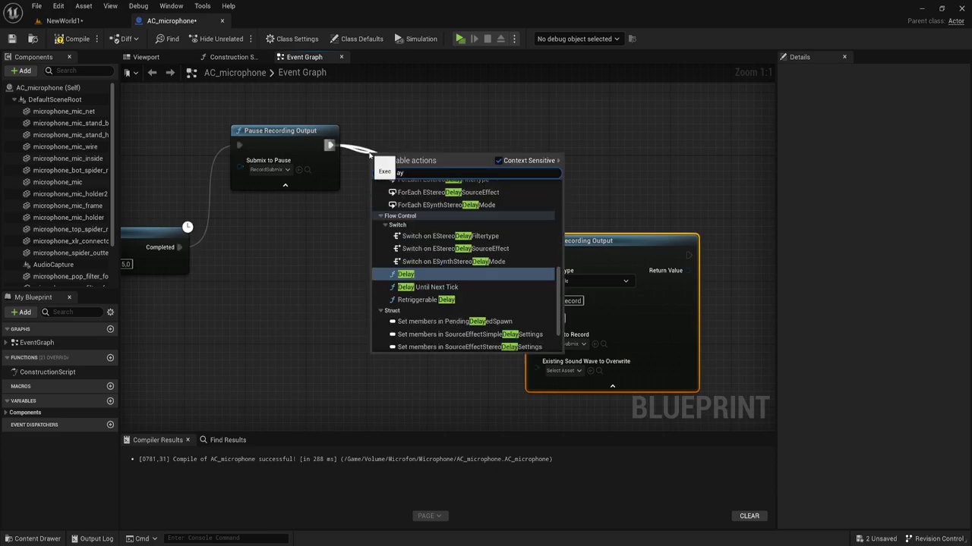
{"action": "left_click", "coordinate": [404, 274]}
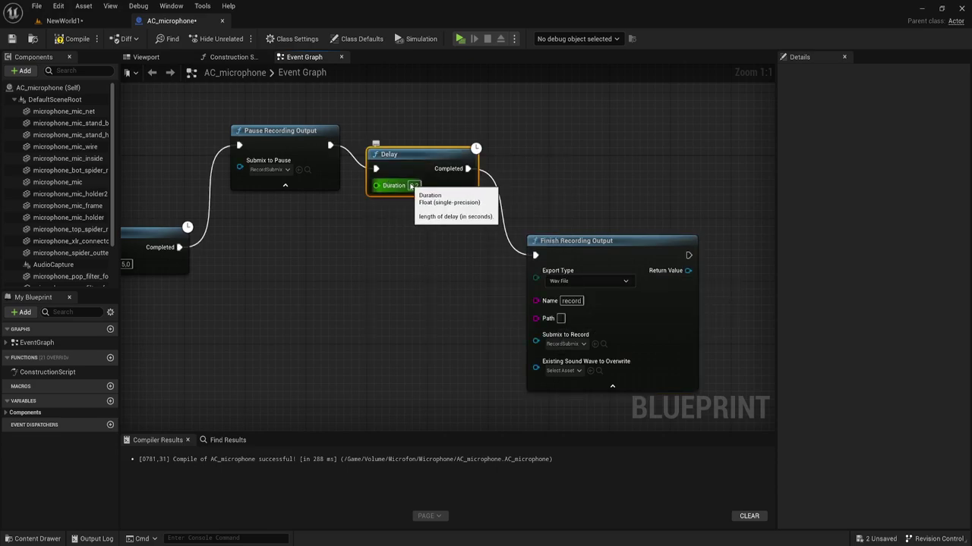
{"action": "left_click", "coordinate": [414, 185]}
{"action": "type", "text": "2"}
{"action": "left_click", "coordinate": [434, 236]}
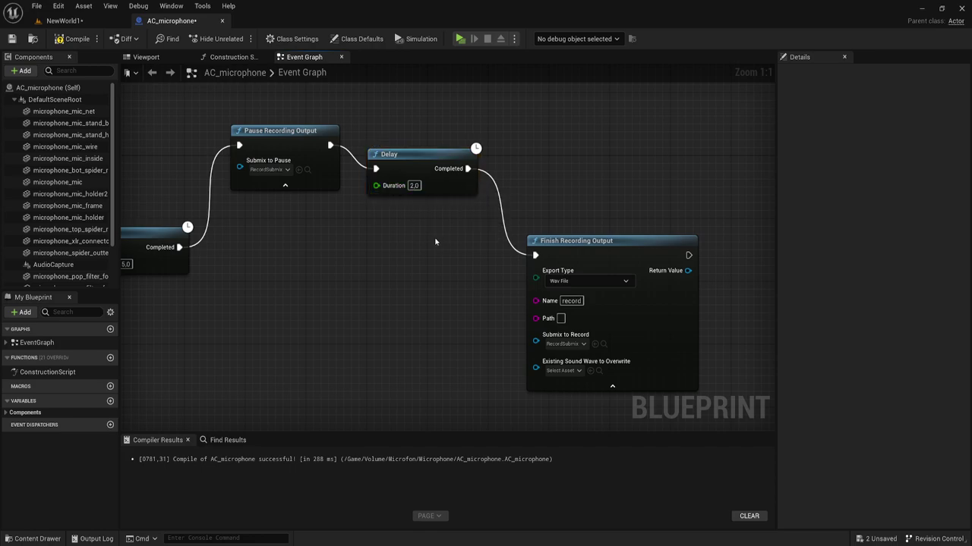
{"action": "right_click_drag", "start_coordinate": [434, 237], "coordinate": [401, 211]}
Reposition the Delay and Finish Recording Output, then search 'resume' from the Delay's Completed pin.
{"action": "left_click_drag", "start_coordinate": [531, 224], "coordinate": [622, 233]}
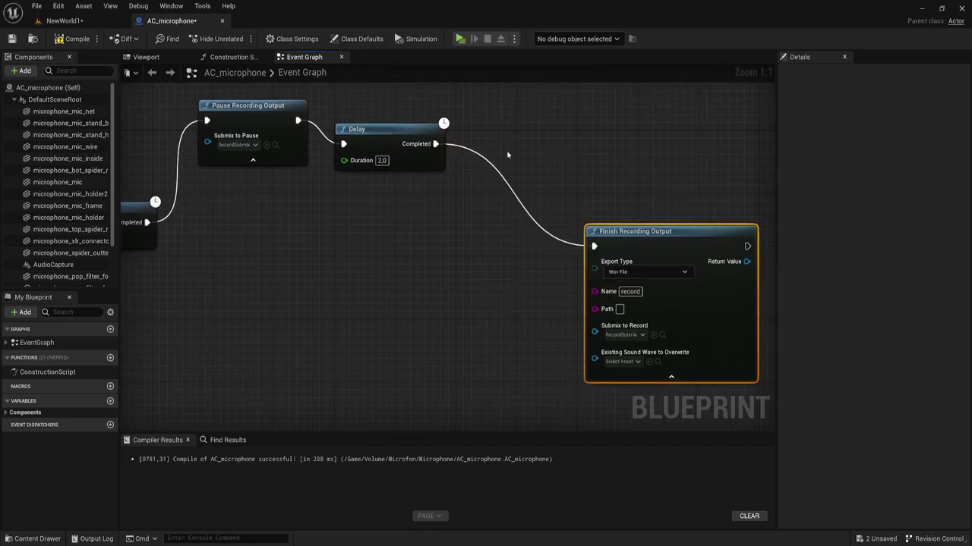
{"action": "right_click_drag", "start_coordinate": [371, 135], "coordinate": [427, 165]}
{"action": "left_click_drag", "start_coordinate": [428, 166], "coordinate": [404, 142]}
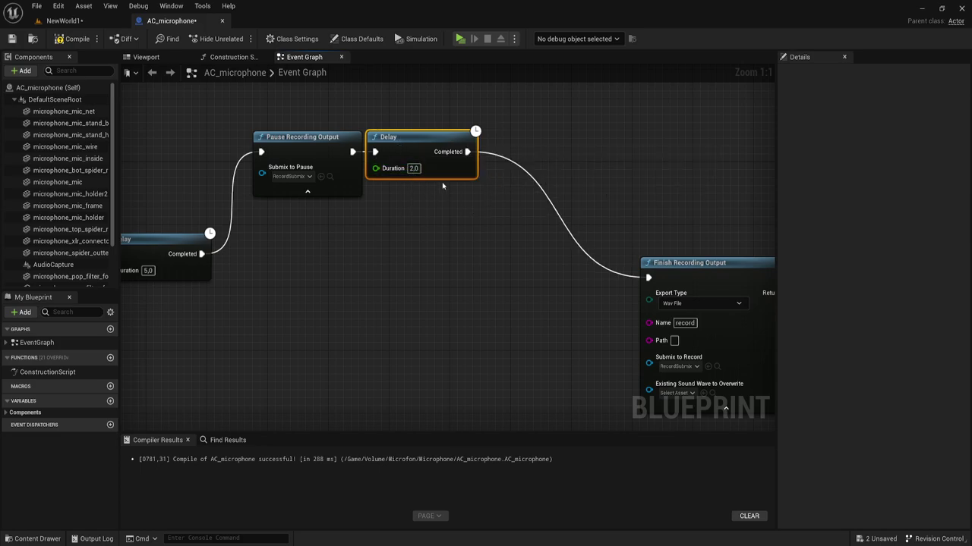
{"action": "left_click_drag", "start_coordinate": [468, 152], "coordinate": [505, 148]}
{"action": "type", "text": "r"}
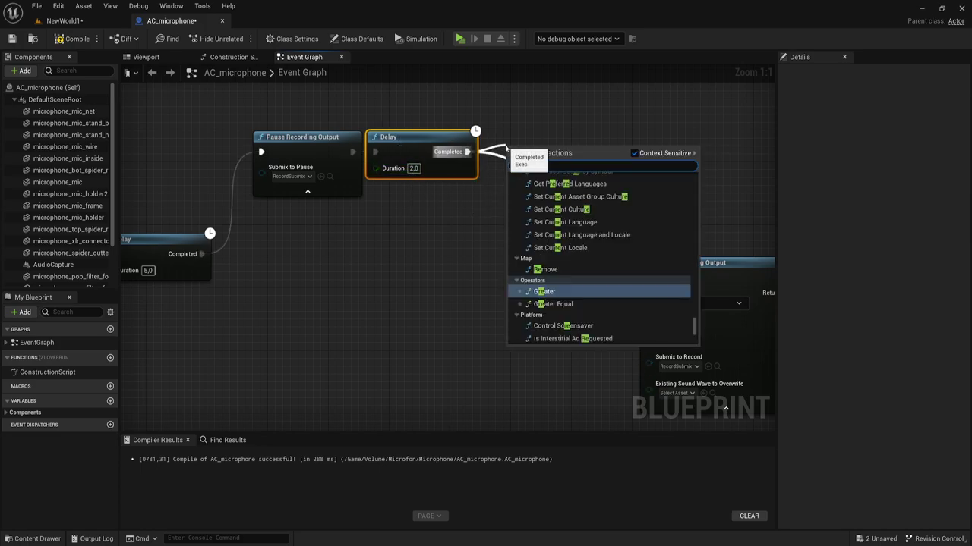
{"action": "type", "text": "esum"}
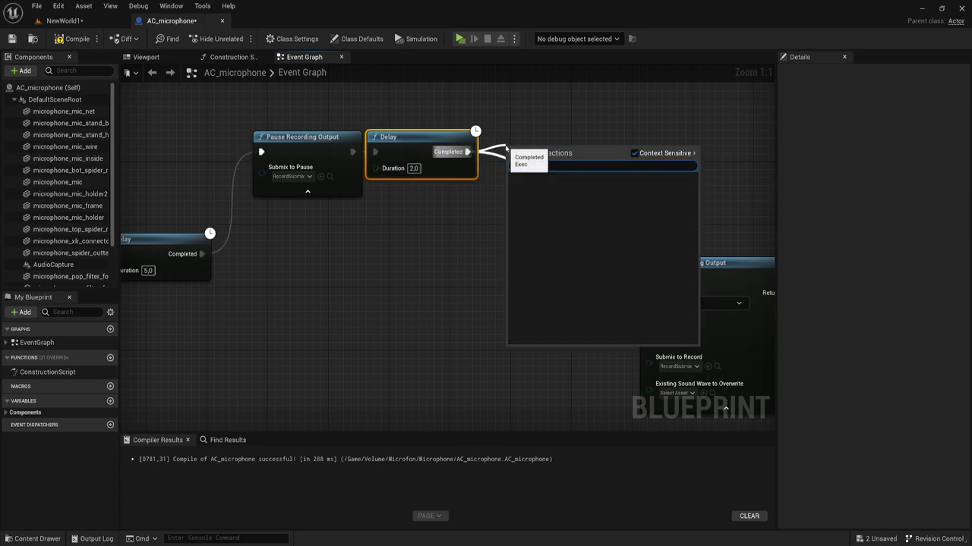
Add Resume Recording Output after the 2-second Delay, resuming RecordSubmix.
{"action": "left_click", "coordinate": [559, 199]}
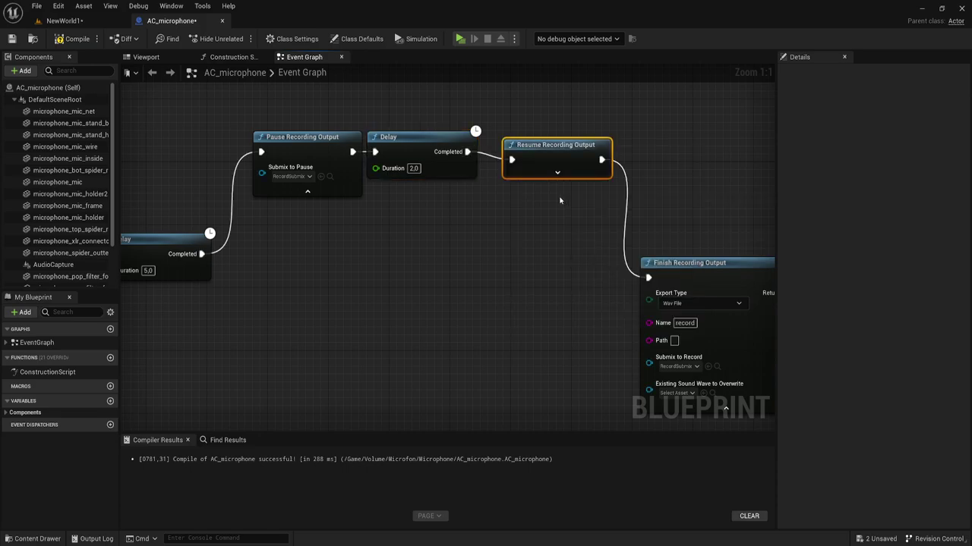
{"action": "left_click", "coordinate": [557, 173]}
{"action": "left_click", "coordinate": [555, 185]}
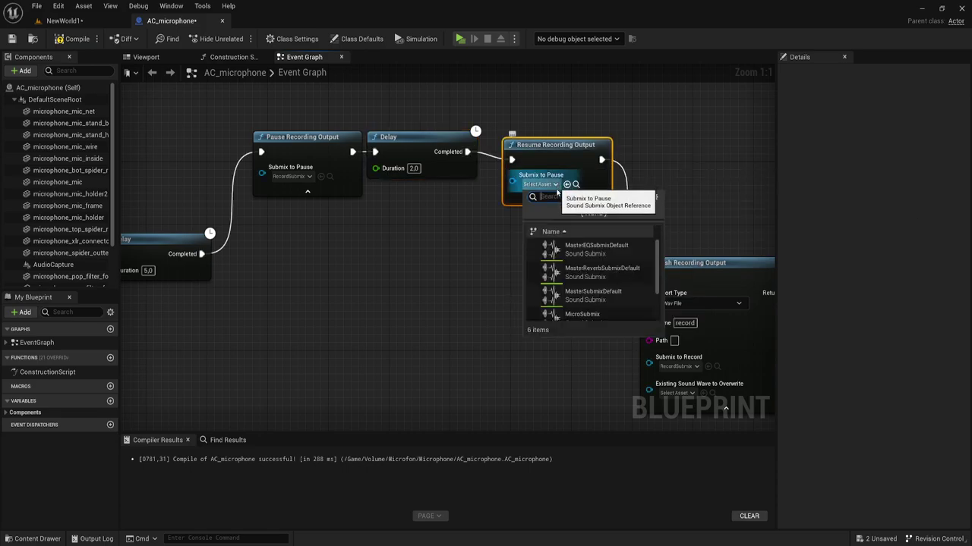
{"action": "scroll", "coordinate": [584, 297], "scroll_direction": "down", "scroll_amount": 1}
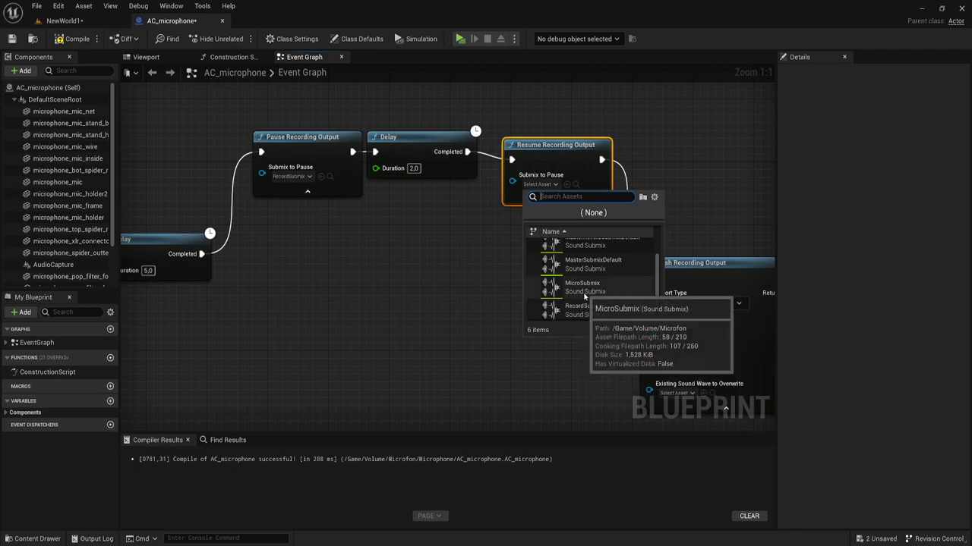
{"action": "left_click", "coordinate": [581, 309]}
{"action": "right_click_drag", "start_coordinate": [532, 243], "coordinate": [411, 241]}
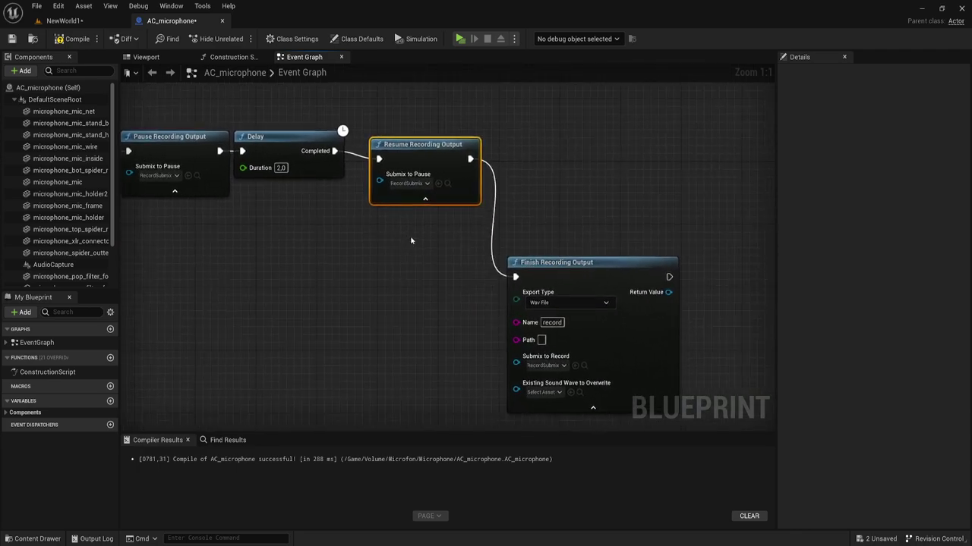
Add a 3.0-second Delay after Resume Recording Output, lined up before Finish Recording Output.
{"action": "left_click_drag", "start_coordinate": [469, 158], "coordinate": [515, 150]}
{"action": "type", "text": "de"}
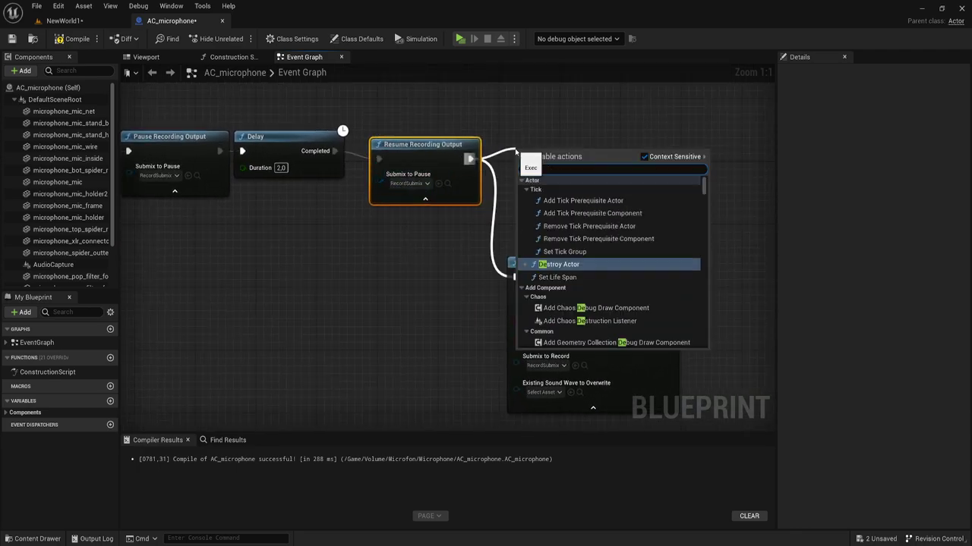
{"action": "type", "text": "la"}
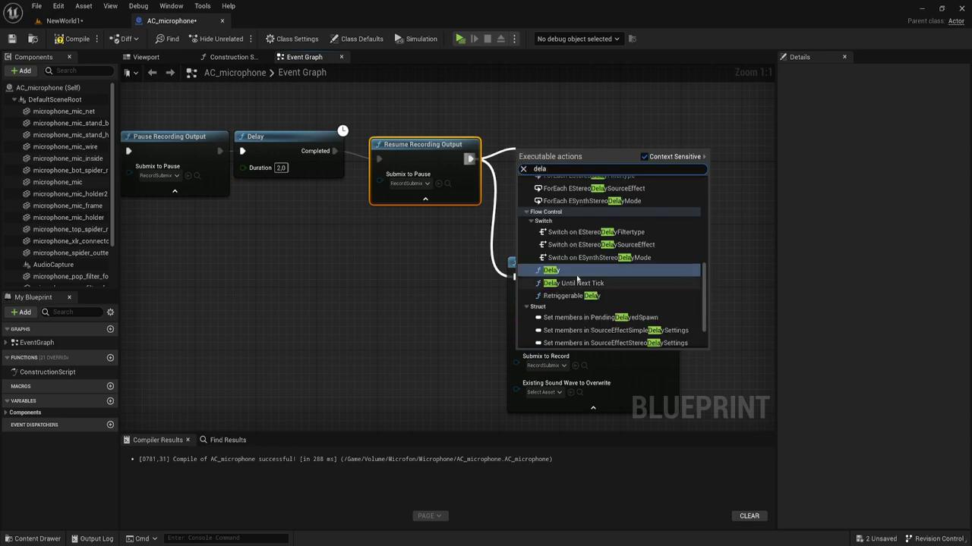
{"action": "left_click", "coordinate": [548, 270]}
{"action": "left_click", "coordinate": [562, 183]}
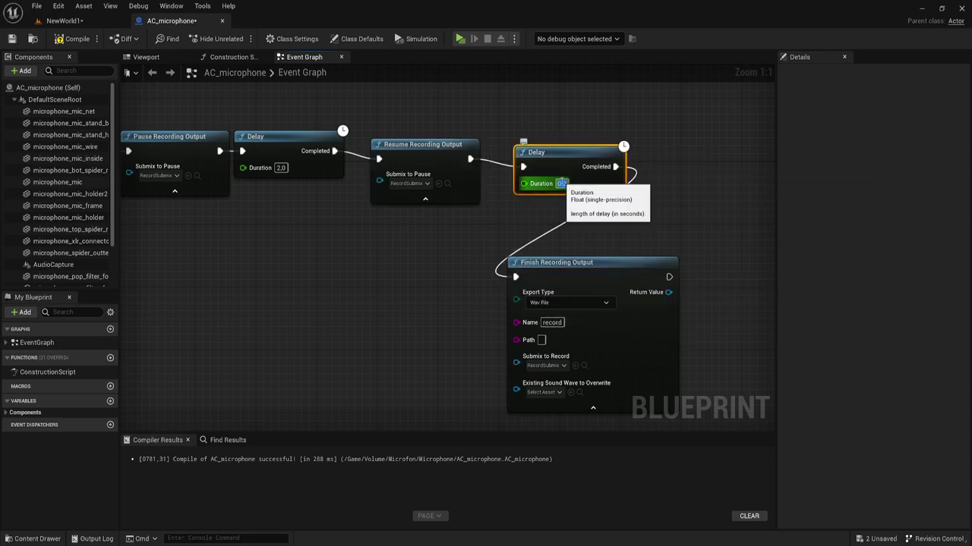
{"action": "type", "text": "3"}
{"action": "left_click", "coordinate": [623, 226]}
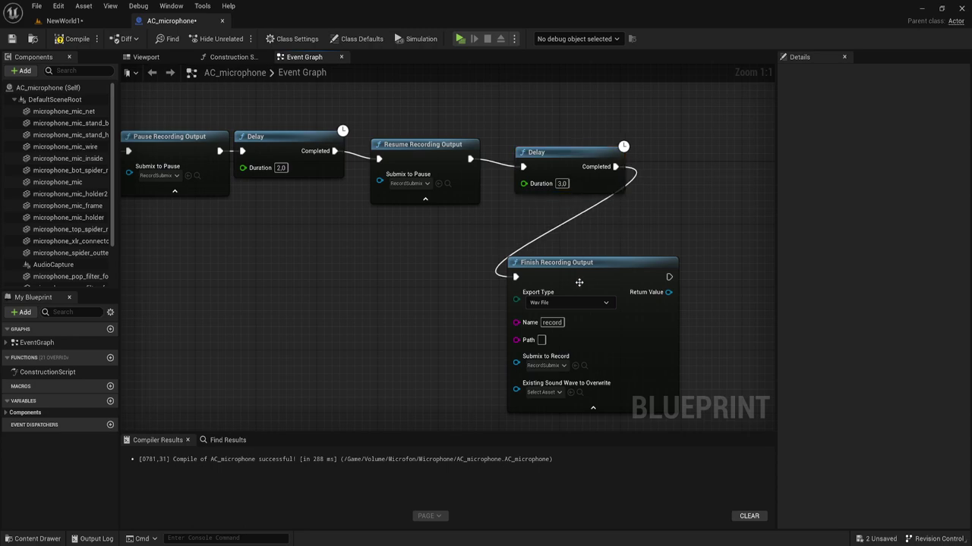
{"action": "mouse_move", "coordinate": [575, 276]}
{"action": "left_mouse_down"}
{"action": "mouse_move", "coordinate": [761, 227]}
{"action": "mouse_move", "coordinate": [714, 169]}
{"action": "left_mouse_up"}
{"action": "mouse_move", "coordinate": [609, 298]}
{"action": "right_mouse_down"}
{"action": "mouse_move", "coordinate": [500, 307]}
{"action": "mouse_move", "coordinate": [521, 284]}
{"action": "right_mouse_up"}
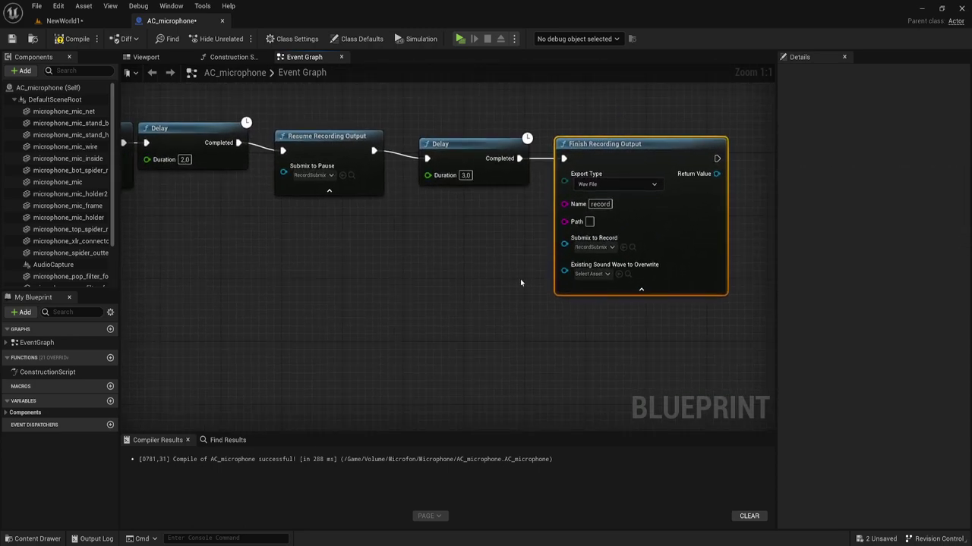
{"action": "left_click", "coordinate": [228, 545]}
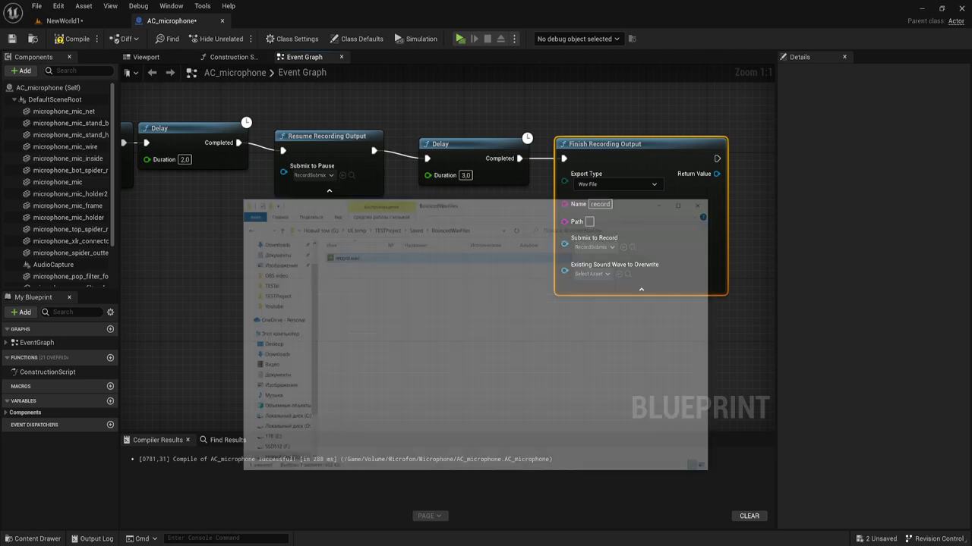
{"action": "left_click", "coordinate": [460, 169]}
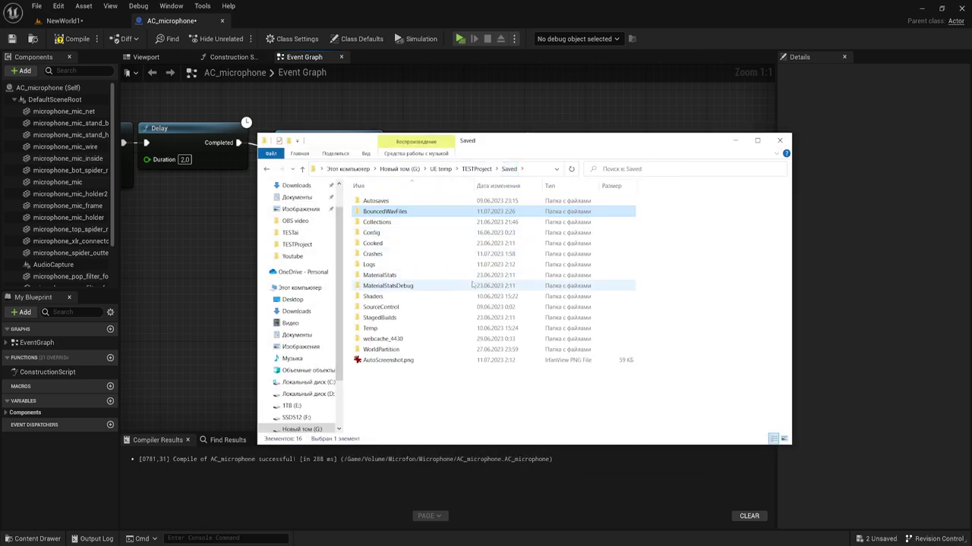
{"action": "left_click_drag", "start_coordinate": [372, 411], "coordinate": [426, 219]}
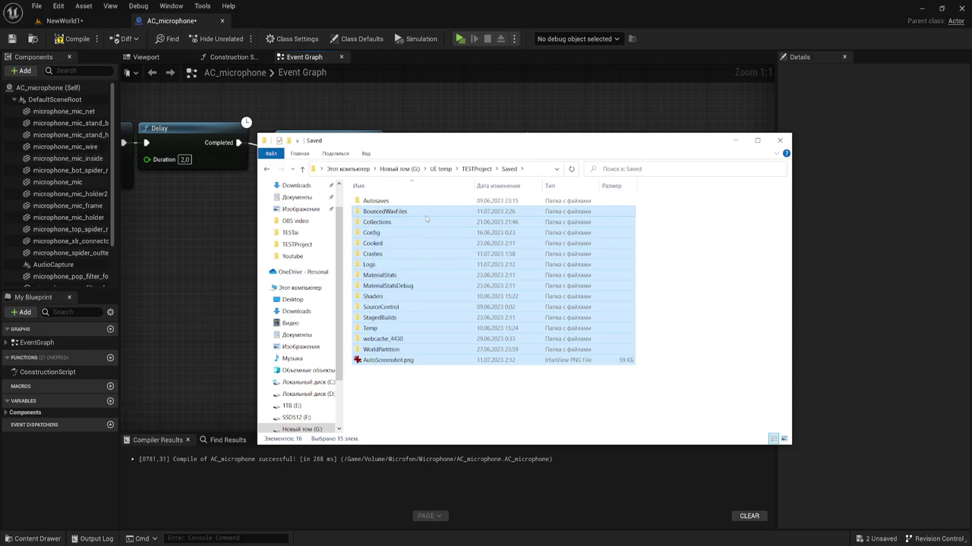
{"action": "left_click", "coordinate": [398, 407]}
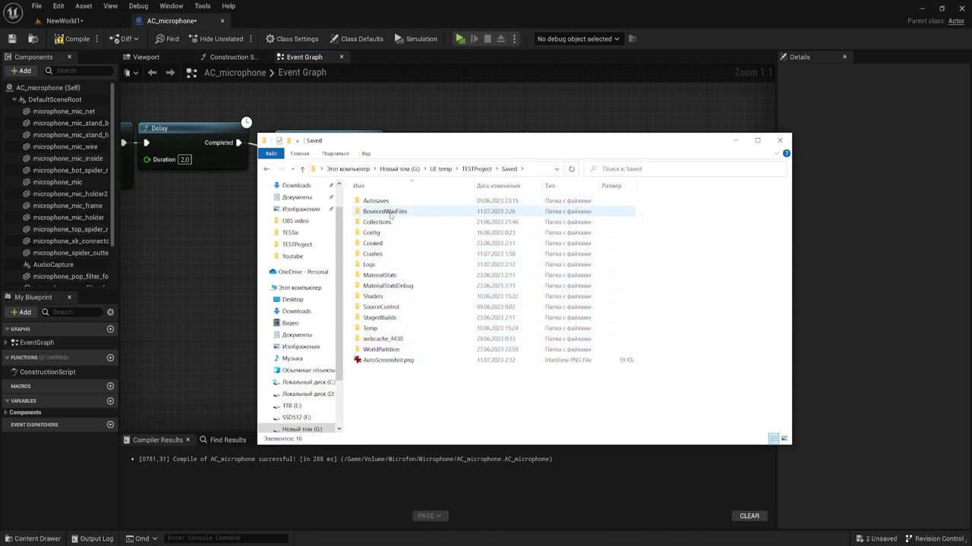
{"action": "left_click", "coordinate": [391, 215]}
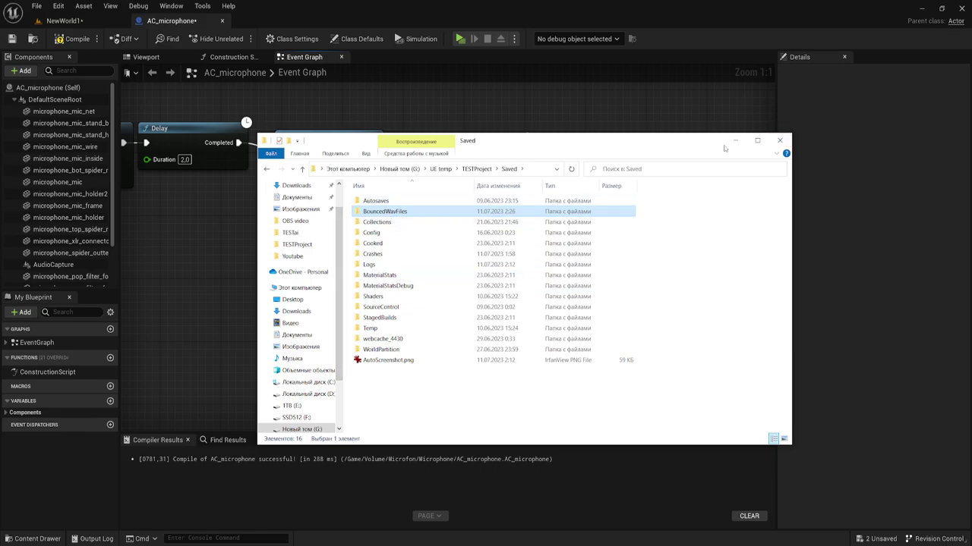
{"action": "left_click", "coordinate": [735, 141]}
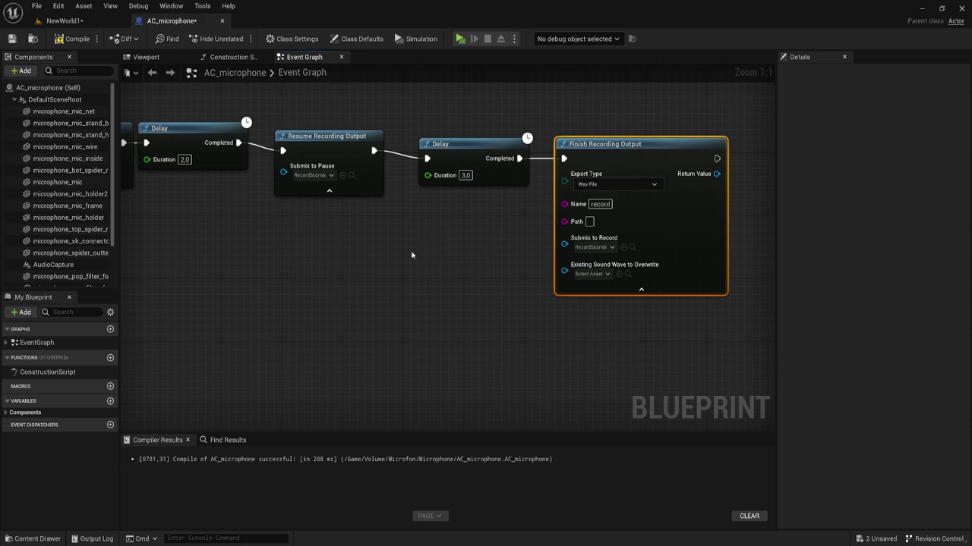
Add a Get Project Directory node via the 'get proje' search and place it below the Delay chain.
{"action": "right_click", "coordinate": [341, 263]}
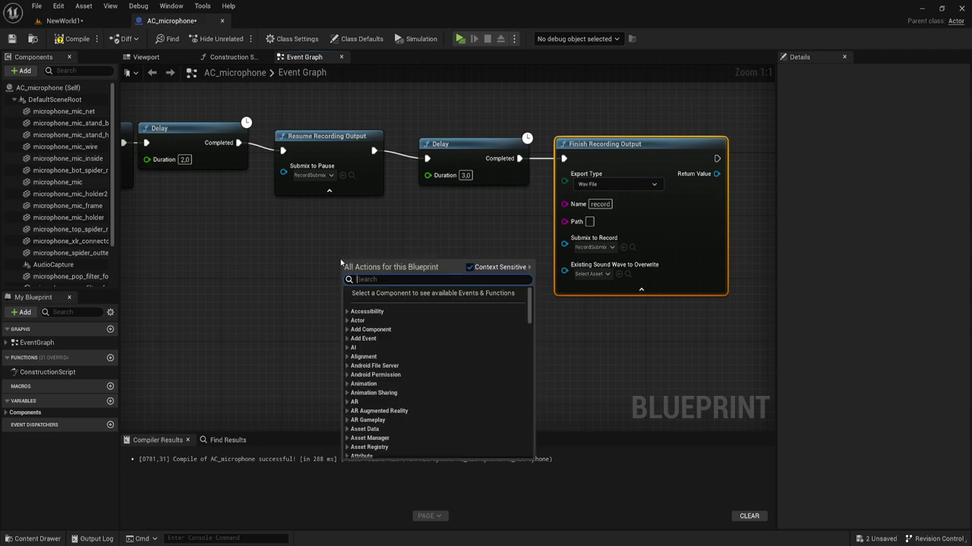
{"action": "type", "text": "get"}
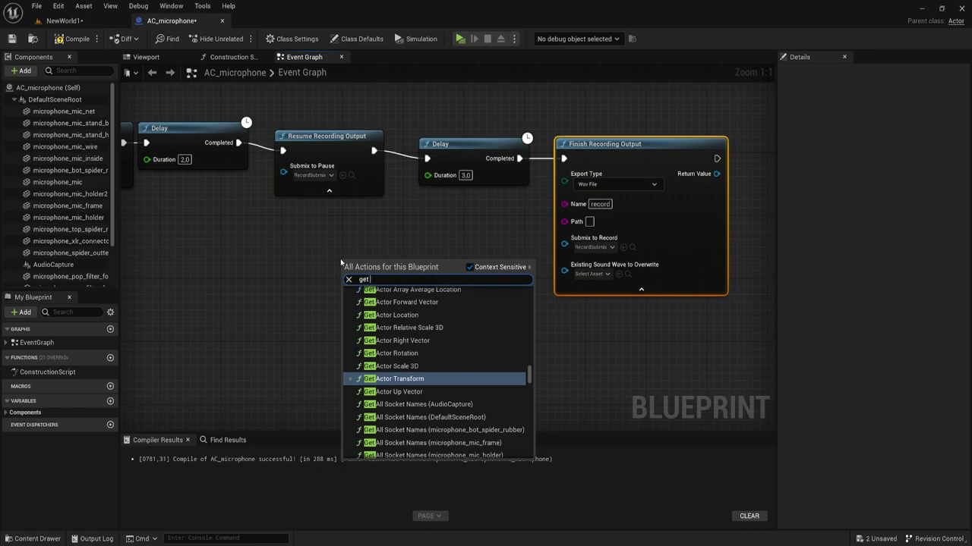
{"action": "type", "text": " pro"}
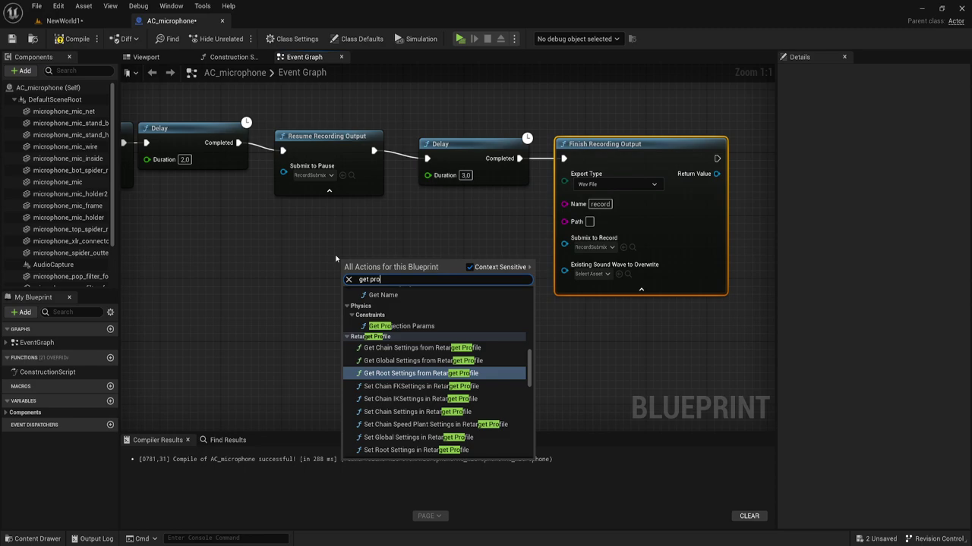
{"action": "type", "text": "je"}
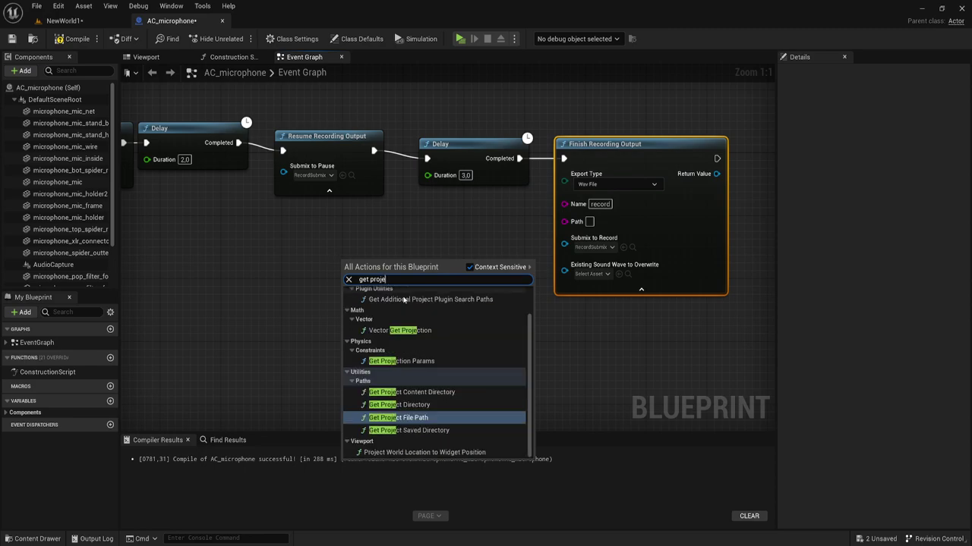
{"action": "left_click", "coordinate": [416, 407]}
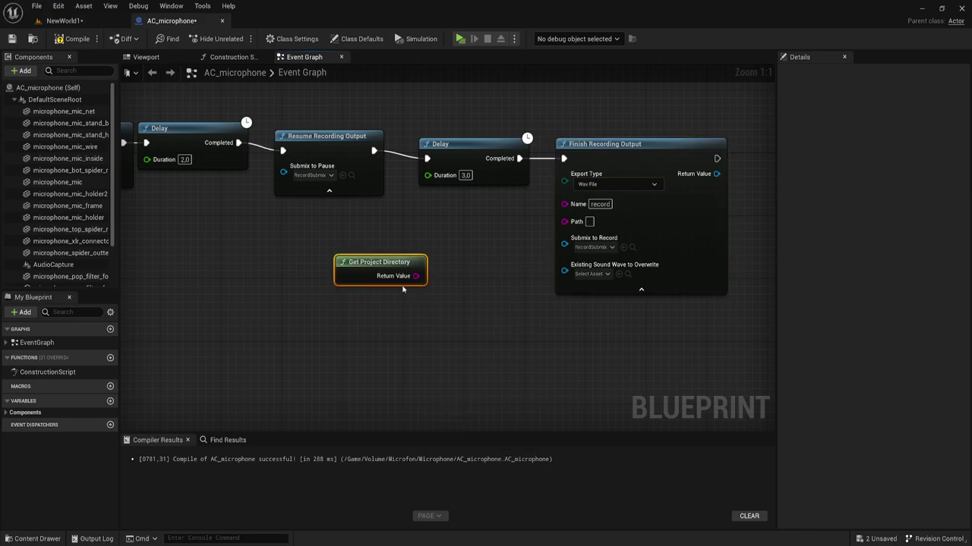
{"action": "left_click_drag", "start_coordinate": [386, 262], "coordinate": [371, 239]}
{"action": "left_click_drag", "start_coordinate": [294, 226], "coordinate": [430, 276]}
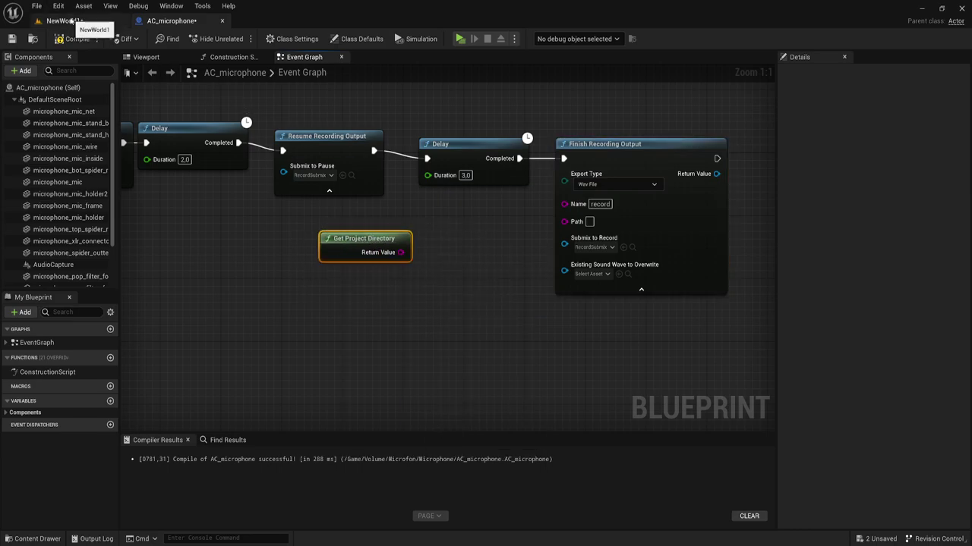
Browse File Explorer up to the TESTProject folder, then minimize it to reveal the Event Graph.
{"action": "key", "text": "alt+Tab"}
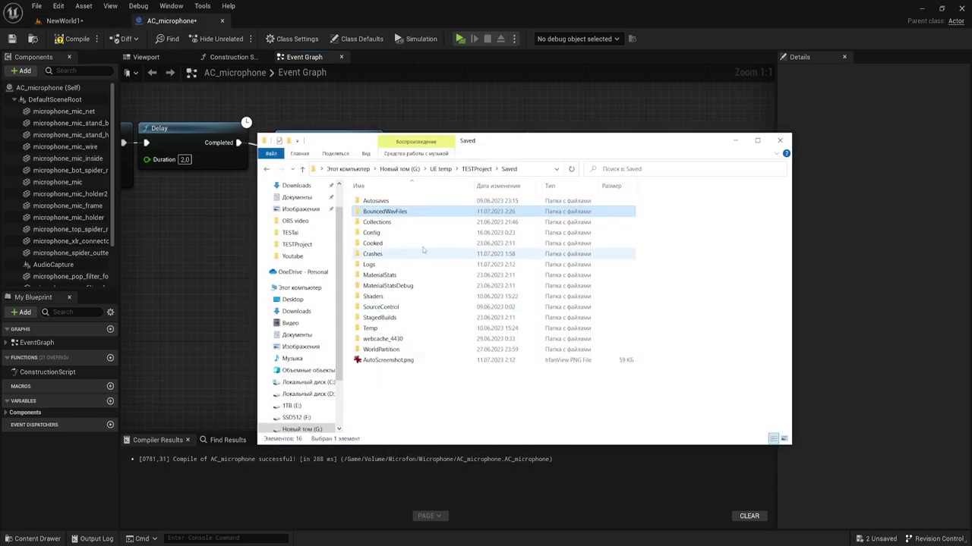
{"action": "key", "text": "s"}
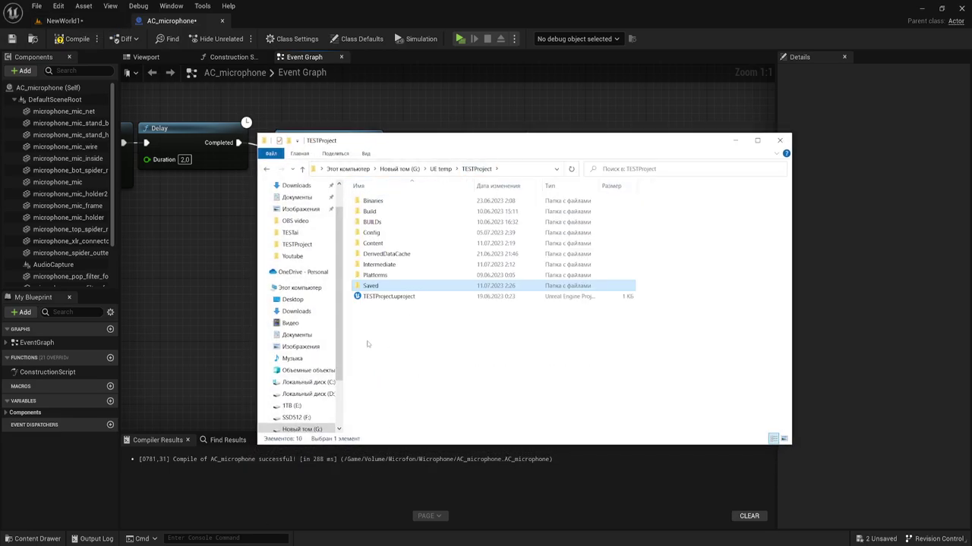
{"action": "left_click_drag", "start_coordinate": [367, 343], "coordinate": [518, 176]}
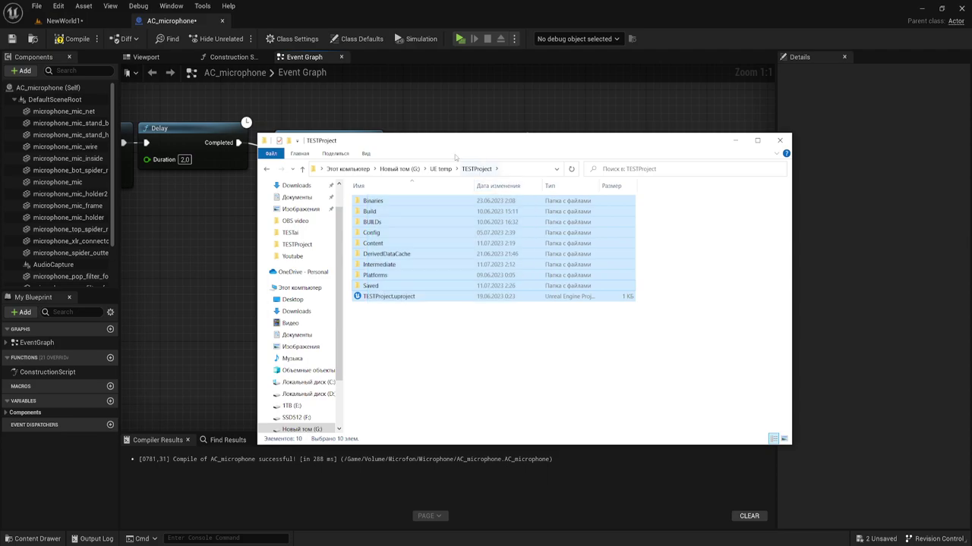
{"action": "left_click", "coordinate": [390, 327]}
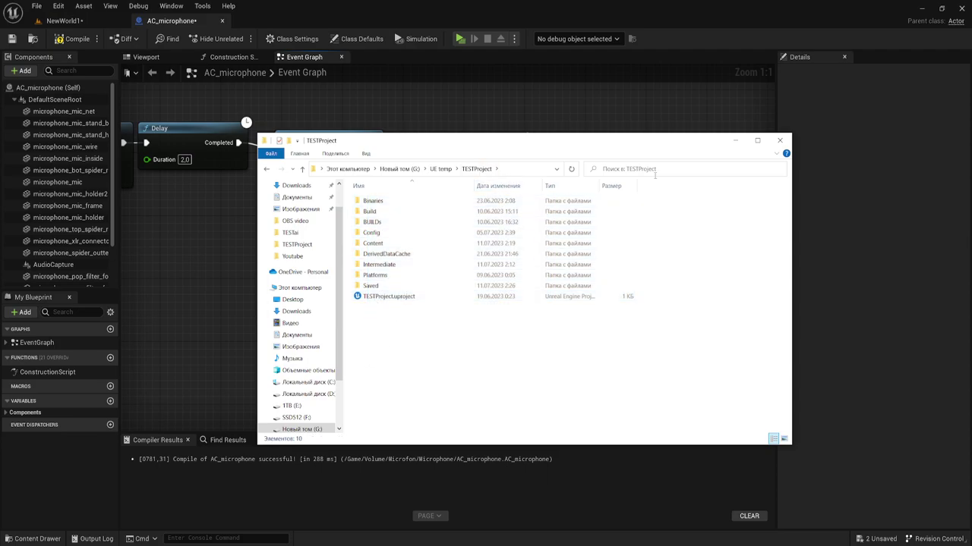
{"action": "left_click", "coordinate": [734, 140]}
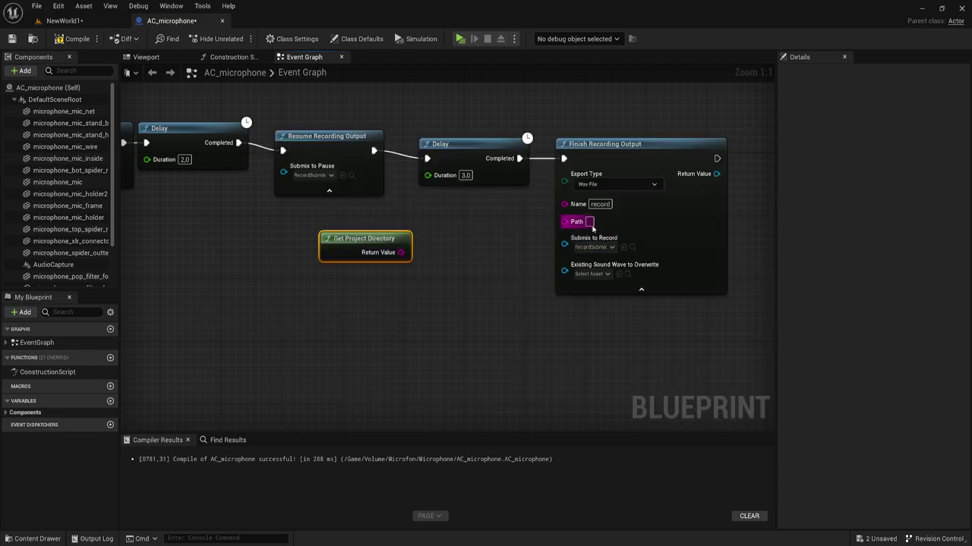
Create an Append node feeding Finish Recording Output's Path, with Get Project Directory wired into A.
{"action": "left_click_drag", "start_coordinate": [564, 222], "coordinate": [499, 249]}
{"action": "type", "text": "pp"}
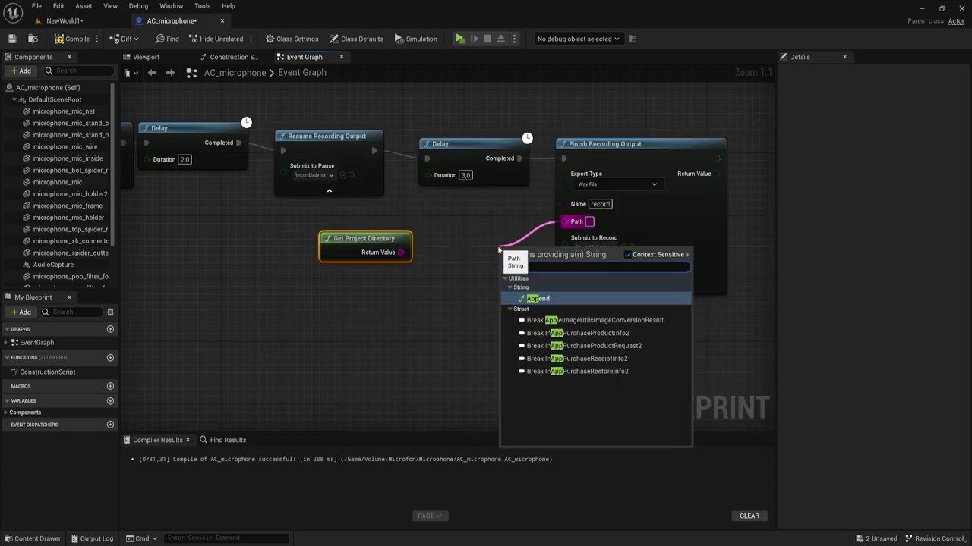
{"action": "left_click", "coordinate": [539, 299]}
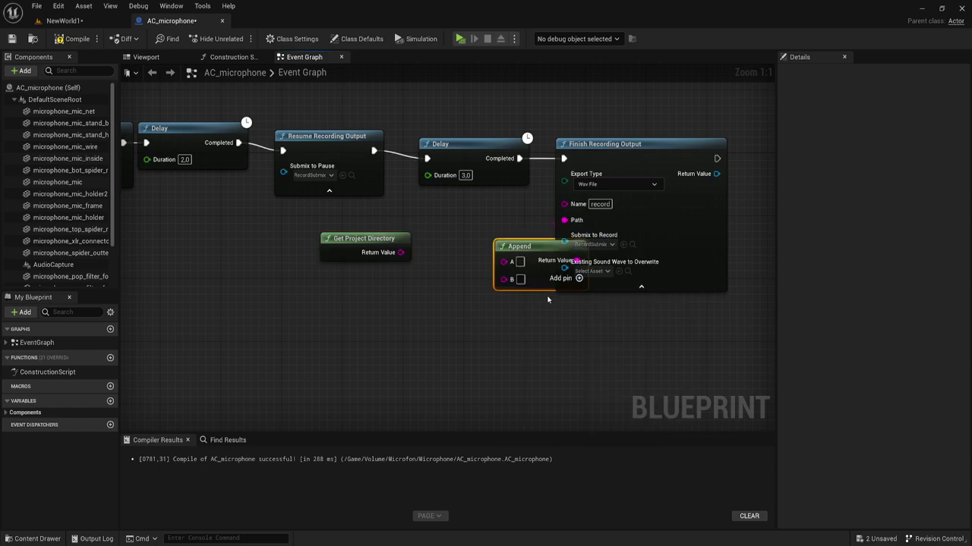
{"action": "mouse_move", "coordinate": [526, 244]}
{"action": "left_mouse_down"}
{"action": "mouse_move", "coordinate": [458, 251]}
{"action": "mouse_move", "coordinate": [425, 266]}
{"action": "mouse_move", "coordinate": [441, 271]}
{"action": "left_mouse_up"}
Add a C input to the Append node set to RECORD_path, and shift the nodes left.
{"action": "left_click", "coordinate": [510, 286]}
{"action": "type", "text": "\\"}
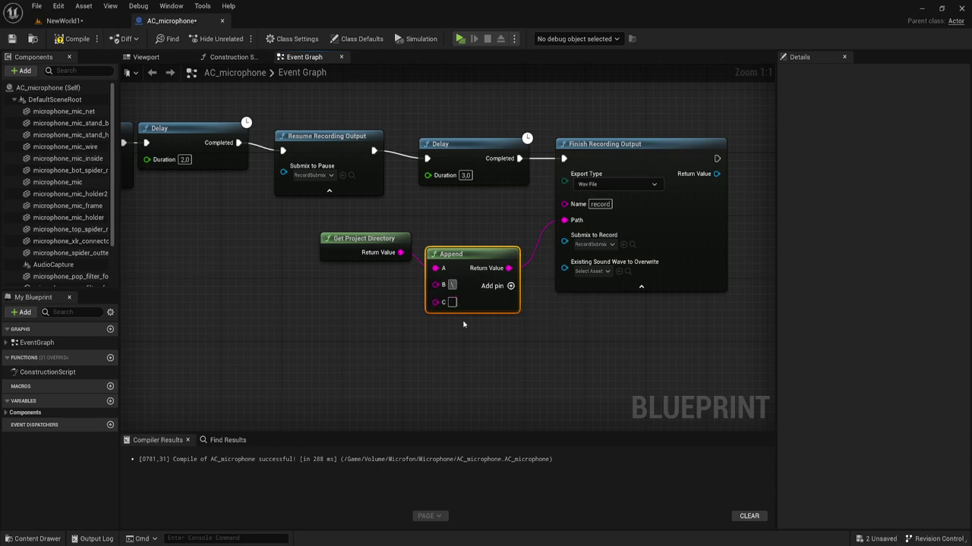
{"action": "left_click", "coordinate": [452, 302]}
{"action": "type", "text": ".wavcord"}
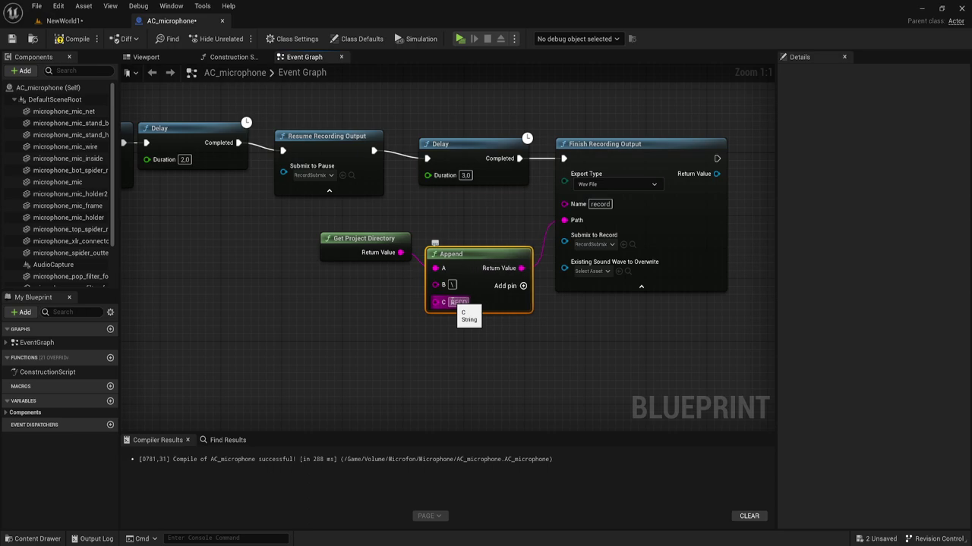
{"action": "type", "text": "rds"}
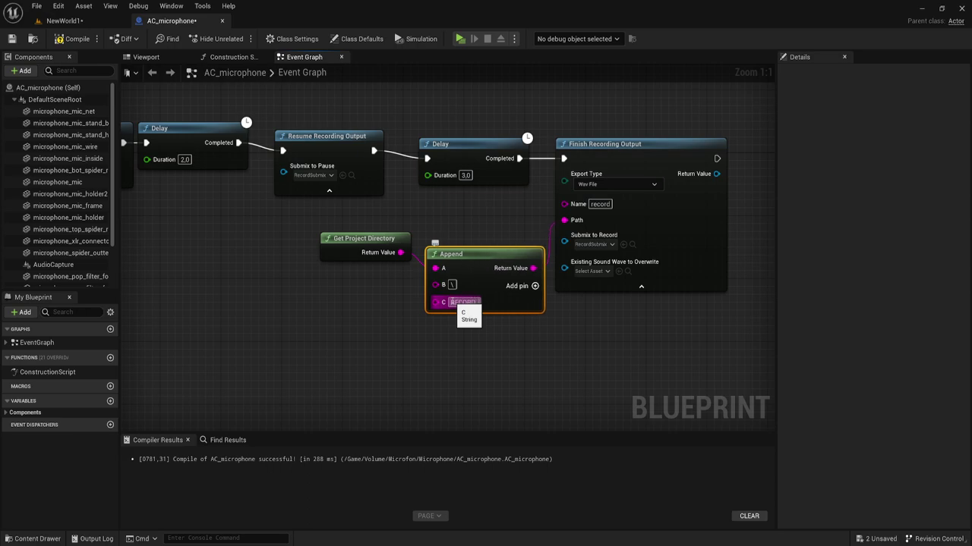
{"action": "type", "text": "wav"}
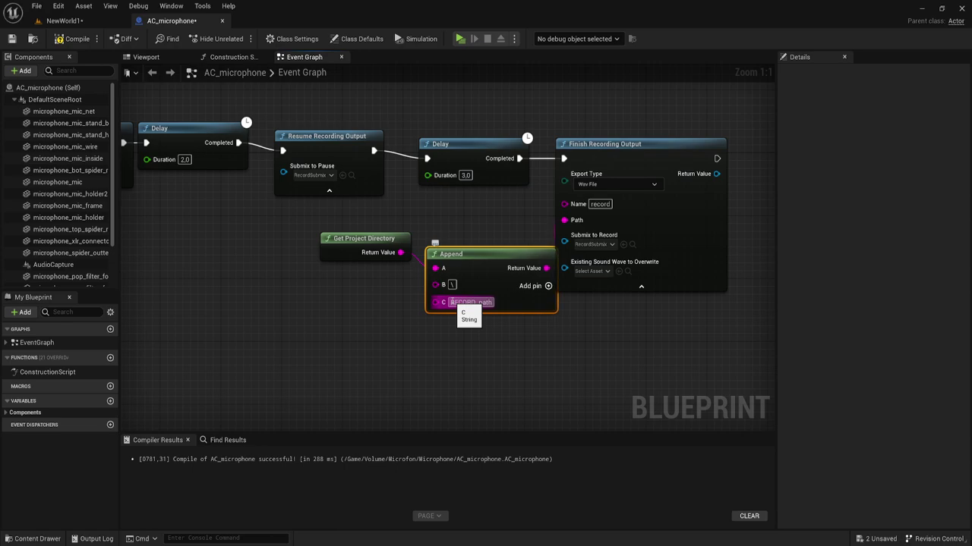
{"action": "left_click", "coordinate": [485, 345]}
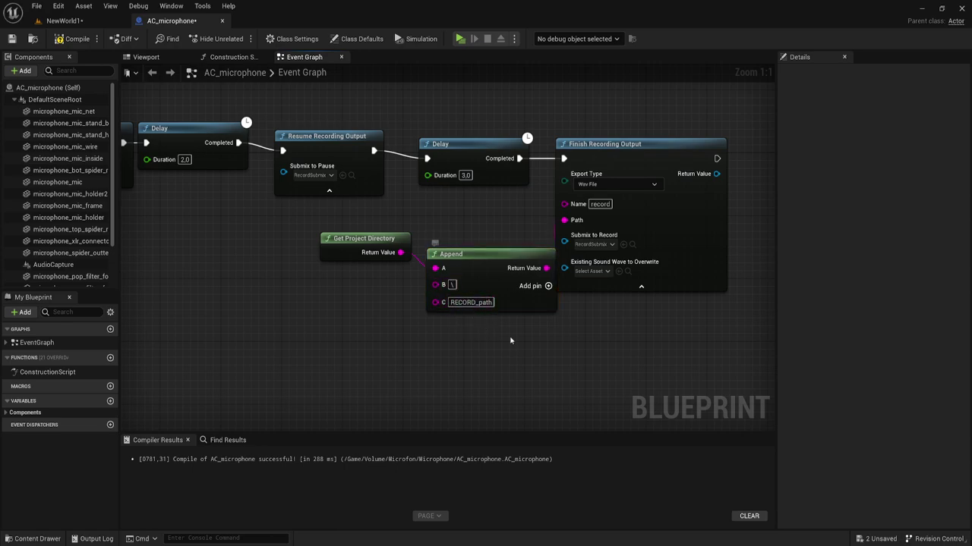
{"action": "left_click_drag", "start_coordinate": [566, 323], "coordinate": [315, 228]}
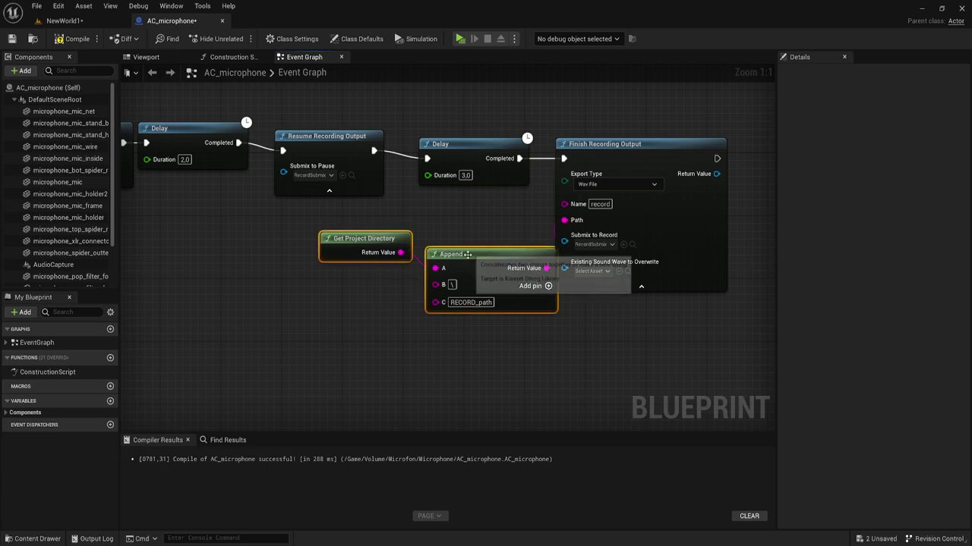
{"action": "left_click_drag", "start_coordinate": [467, 255], "coordinate": [427, 256]}
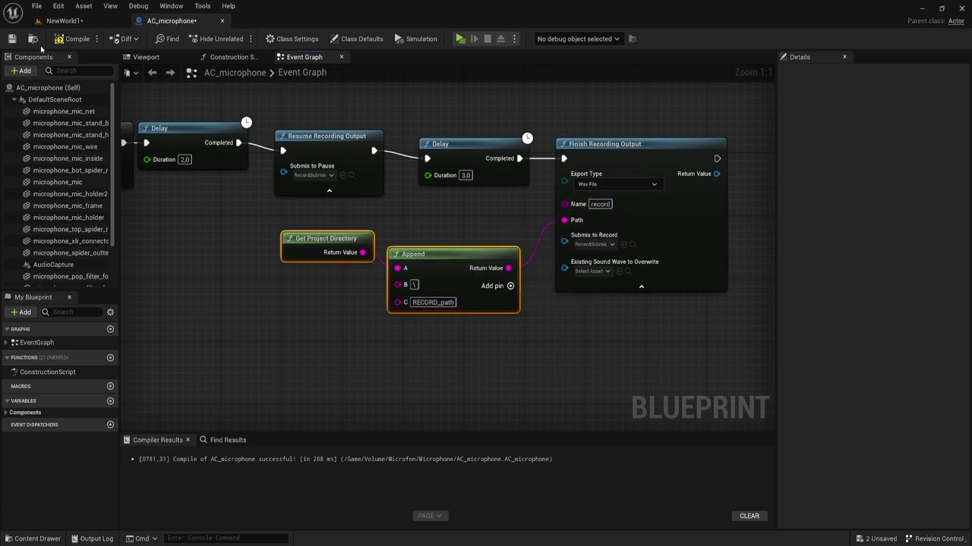
Compile the AC_microphone Blueprint and regroup Pause Recording Output with its delay.
{"action": "left_click", "coordinate": [68, 38]}
{"action": "right_click_drag", "start_coordinate": [270, 245], "coordinate": [378, 260]}
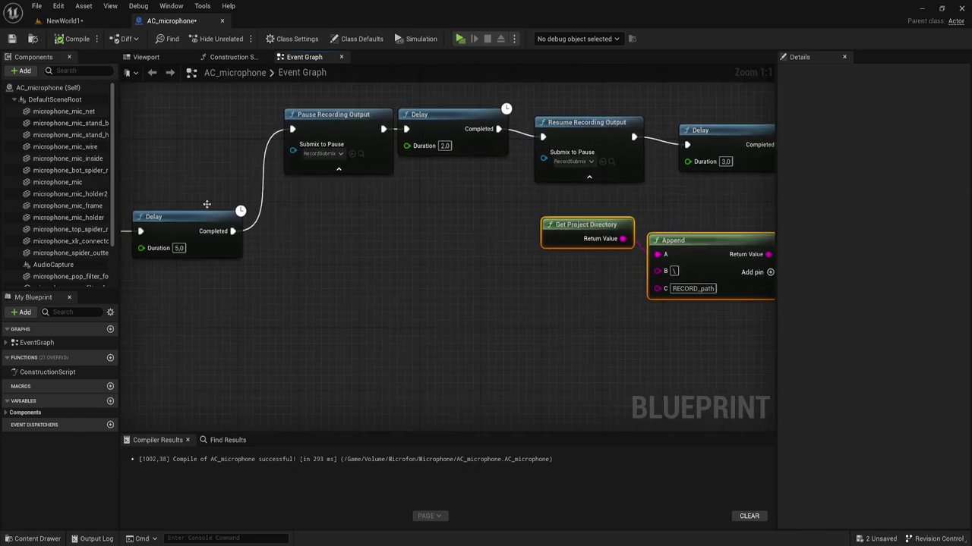
{"action": "right_click_drag", "start_coordinate": [317, 216], "coordinate": [365, 230]}
{"action": "left_click_drag", "start_coordinate": [365, 228], "coordinate": [515, 128]}
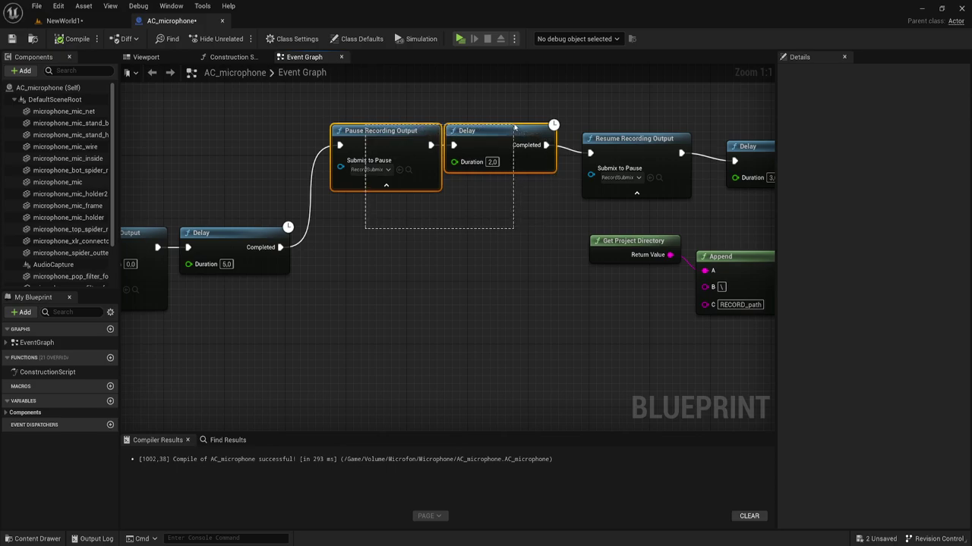
Regroup Resume Recording Output with its 3.0 delay, then return to the NewWorld1 level.
{"action": "right_click_drag", "start_coordinate": [514, 180], "coordinate": [282, 176]}
{"action": "mouse_move", "coordinate": [376, 207]}
{"action": "left_mouse_down"}
{"action": "mouse_move", "coordinate": [529, 116]}
{"action": "mouse_move", "coordinate": [571, 126]}
{"action": "left_mouse_up"}
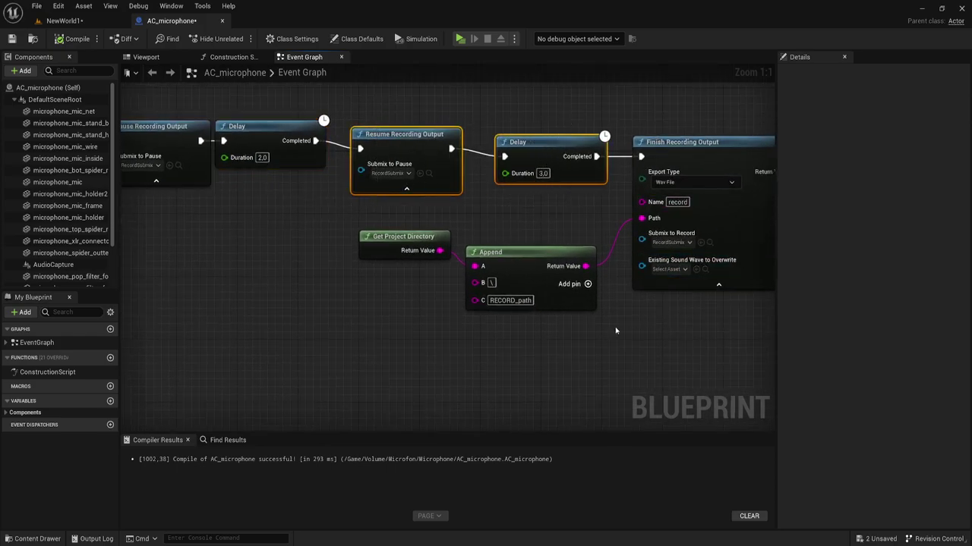
{"action": "right_click_drag", "start_coordinate": [470, 274], "coordinate": [451, 271]}
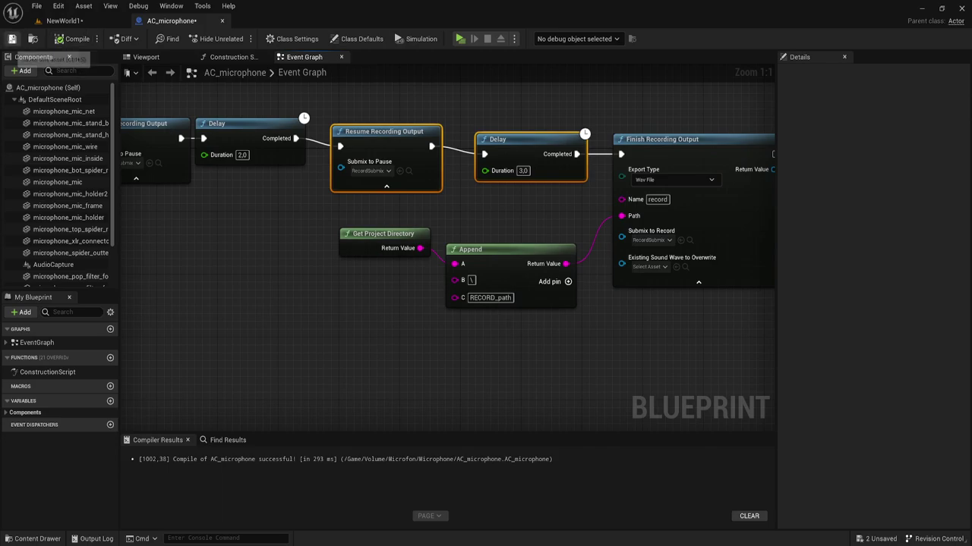
{"action": "left_click", "coordinate": [67, 21]}
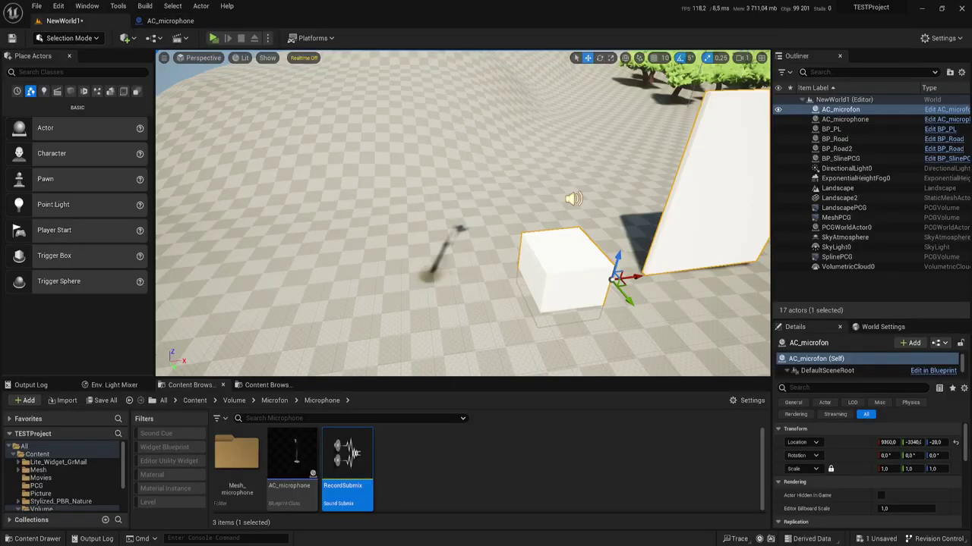
Play the NewWorld1 level to record microphone audio, stop it, and bring up the TESTProject folder.
{"action": "right_click_drag", "start_coordinate": [465, 230], "coordinate": [465, 230]}
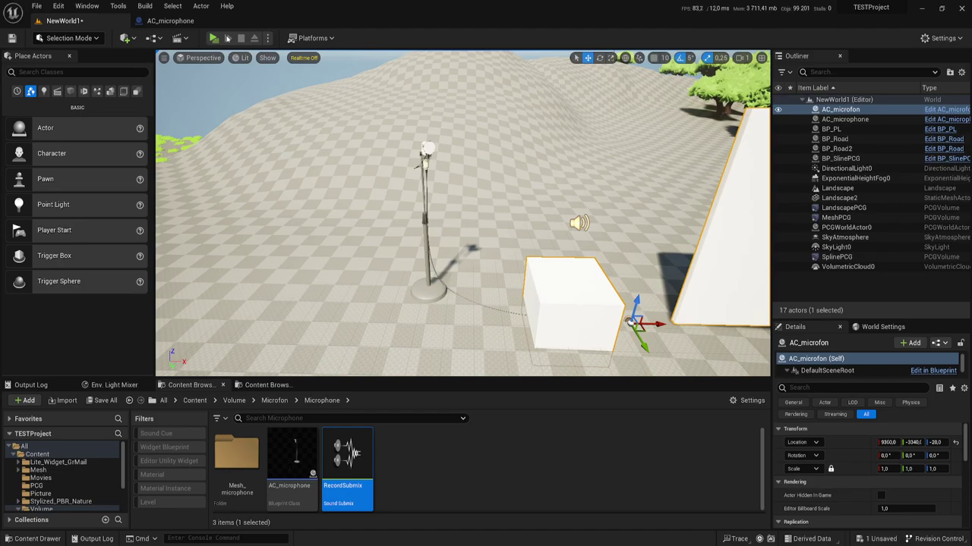
{"action": "left_click", "coordinate": [213, 38]}
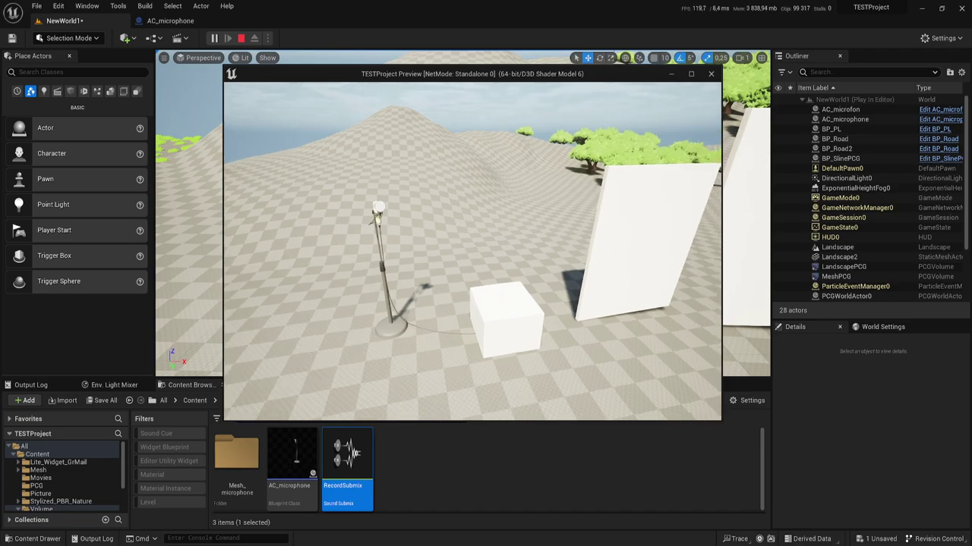
{"action": "key", "text": "Escape"}
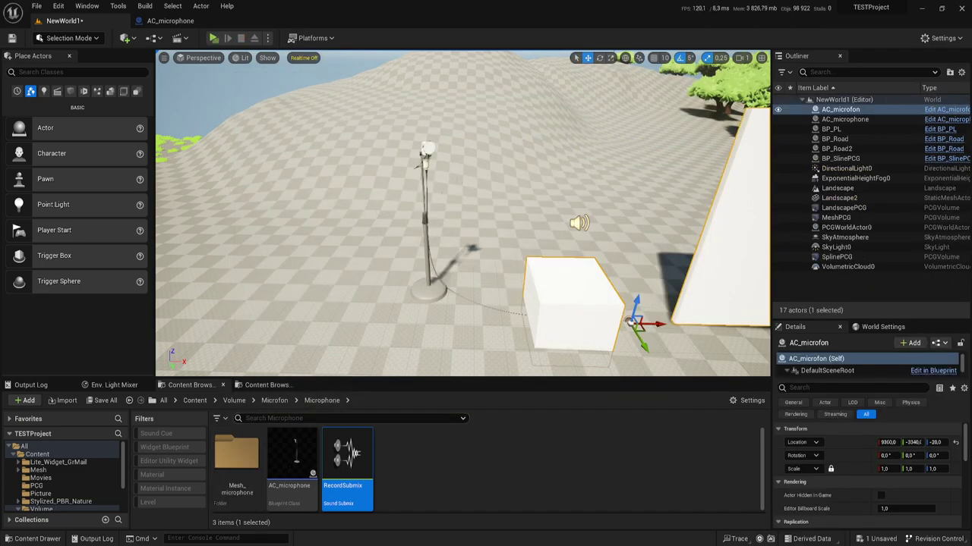
{"action": "key", "text": "alt+Tab"}
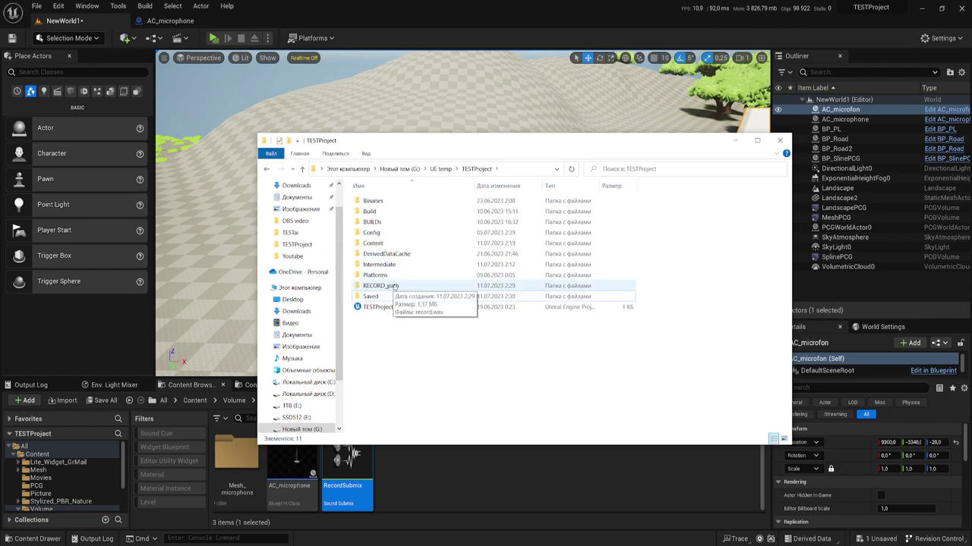
Open the RECORD_path folder and the record.wav file inside it.
{"action": "double_click", "coordinate": [405, 289]}
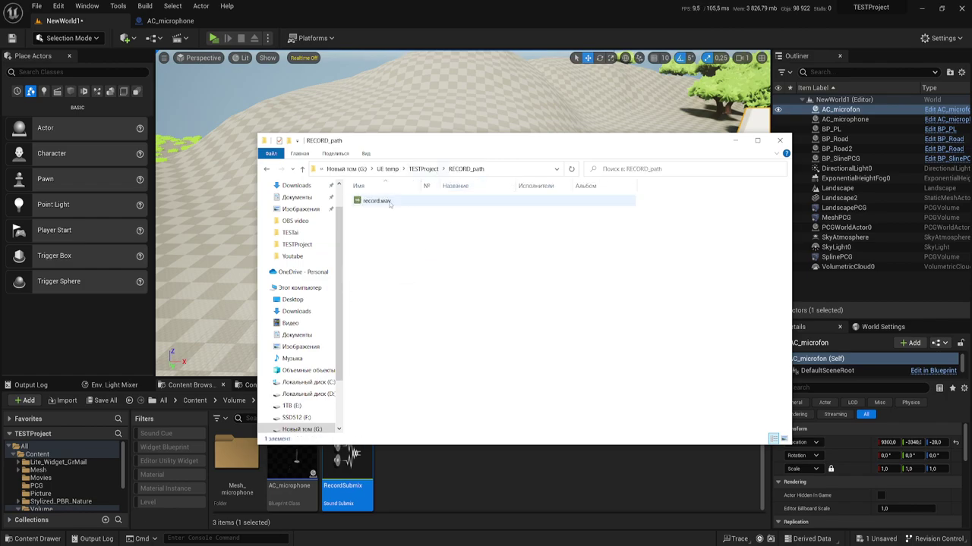
{"action": "left_click", "coordinate": [377, 203]}
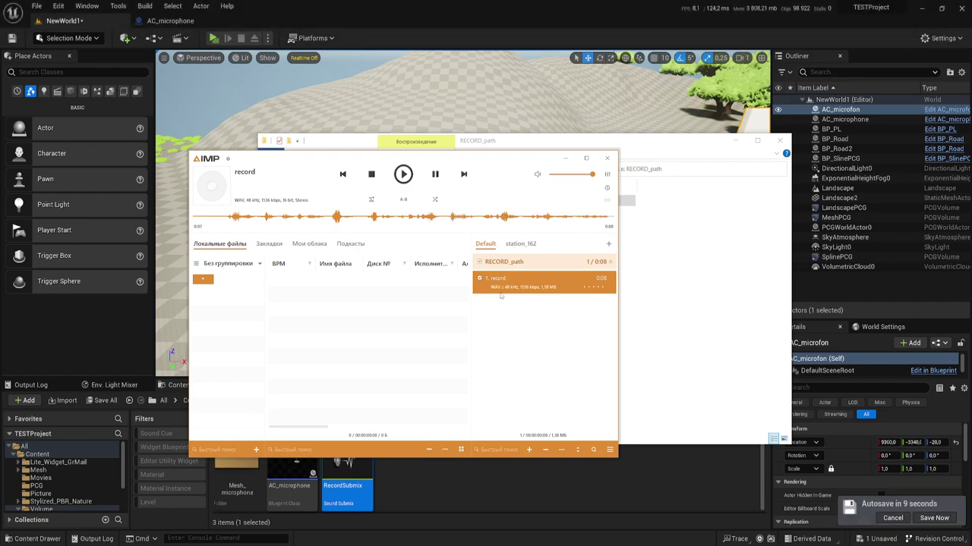
Play the record track in AIMP once, close it, and bring the RECORD_path folder back.
{"action": "double_click", "coordinate": [495, 284]}
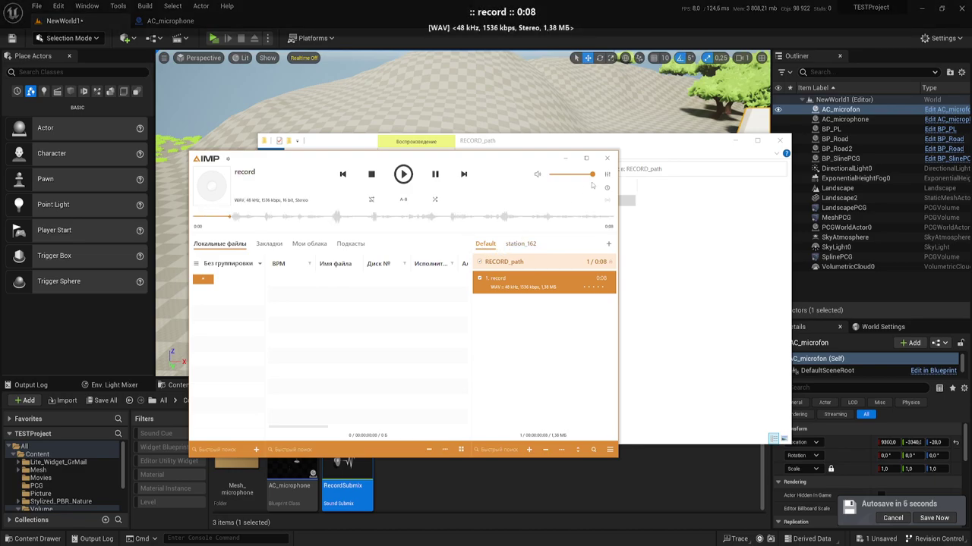
{"action": "left_click", "coordinate": [608, 160]}
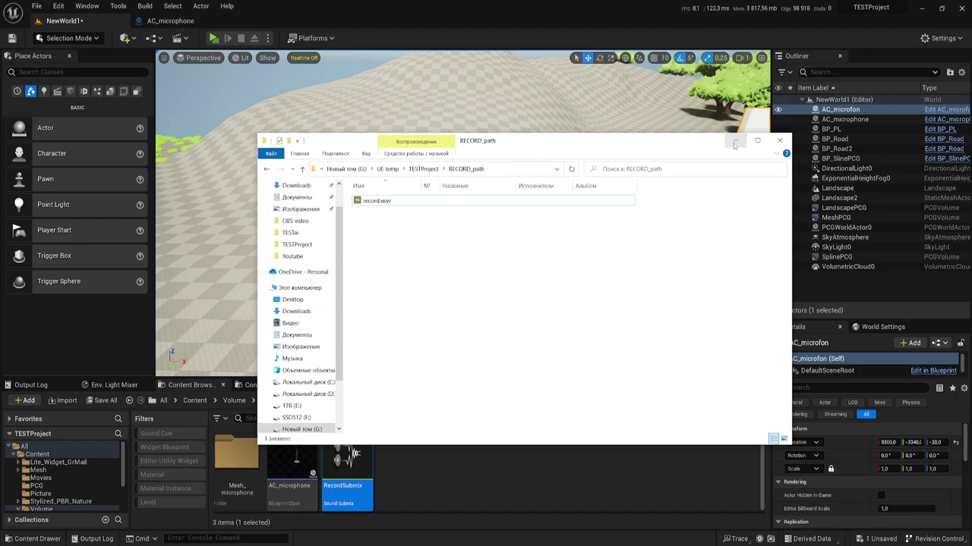
{"action": "left_click", "coordinate": [780, 141]}
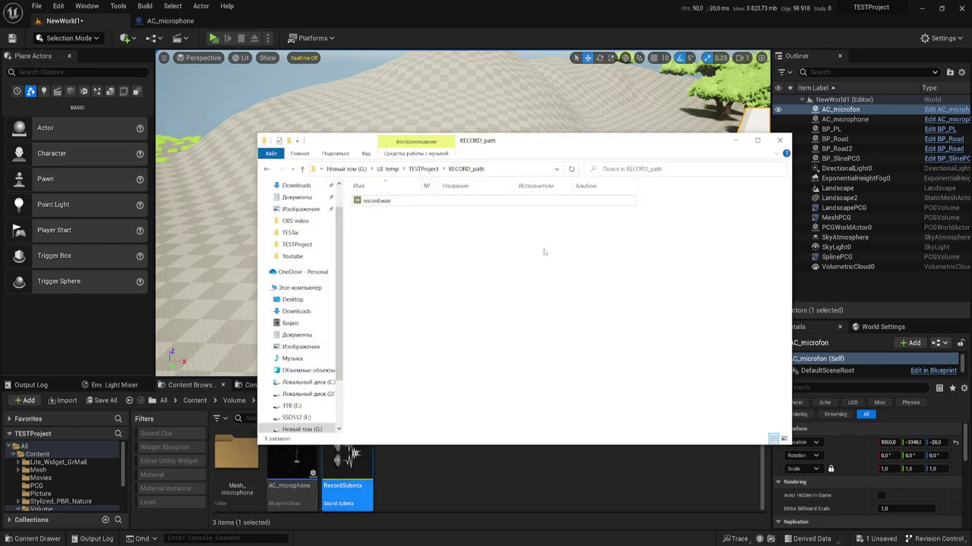
{"action": "left_click", "coordinate": [371, 203]}
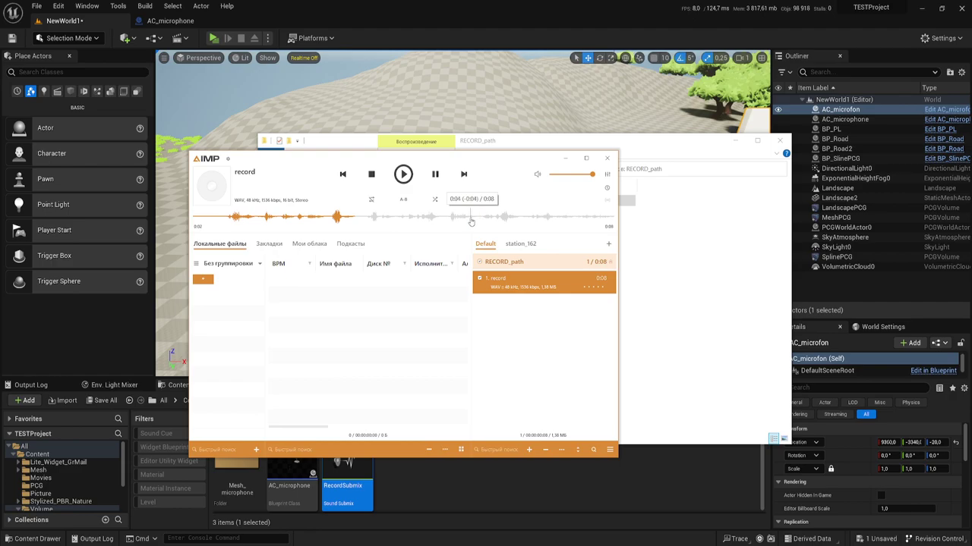
Skip to later in the 8-second recording, then close AIMP and the Explorer window.
{"action": "left_click", "coordinate": [477, 220]}
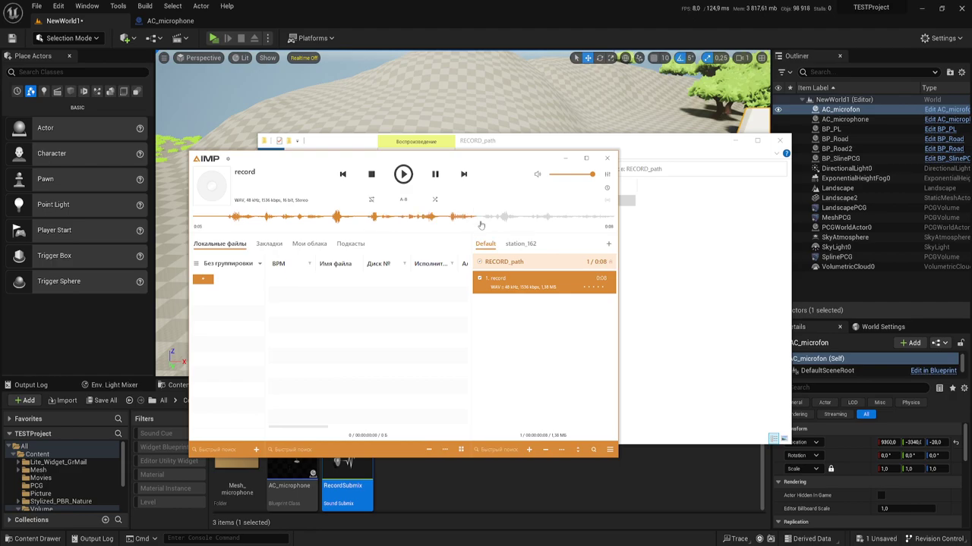
{"action": "left_click", "coordinate": [606, 159]}
{"action": "left_click", "coordinate": [537, 277]}
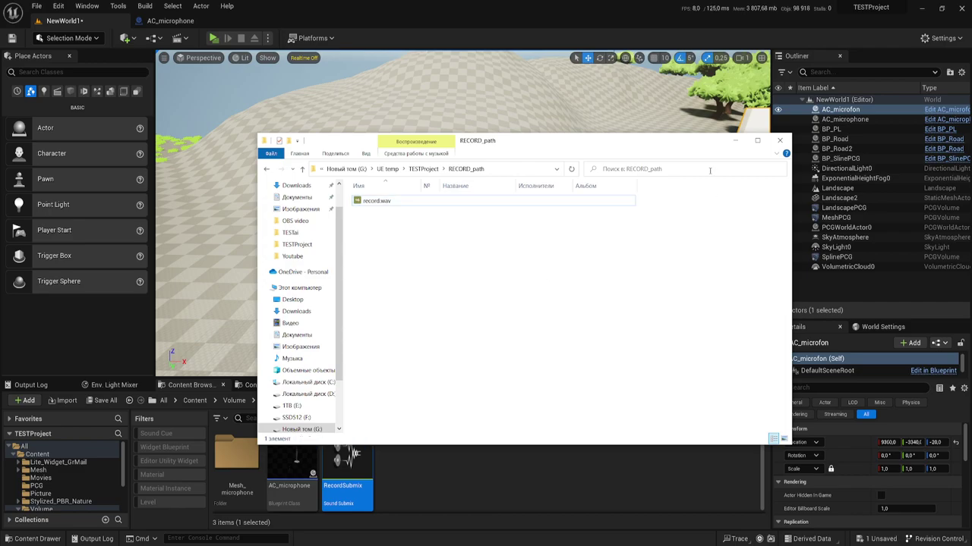
{"action": "left_click", "coordinate": [734, 140]}
Return to the AC_microphone graph and pan along to the Finish Recording Output nodes.
{"action": "left_click", "coordinate": [173, 21]}
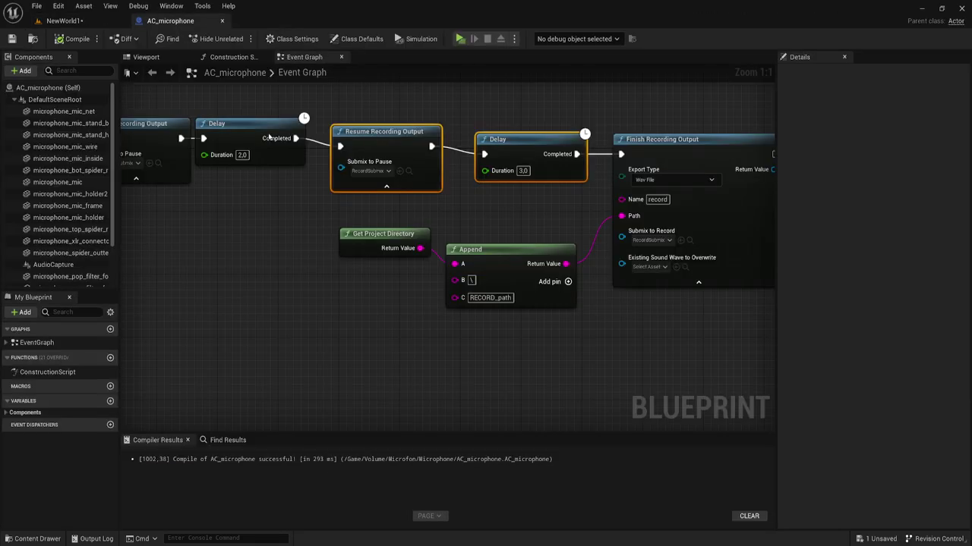
{"action": "scroll", "coordinate": [599, 243], "scroll_direction": "down", "scroll_amount": 4}
{"action": "scroll", "coordinate": [559, 253], "scroll_direction": "up", "scroll_amount": 1}
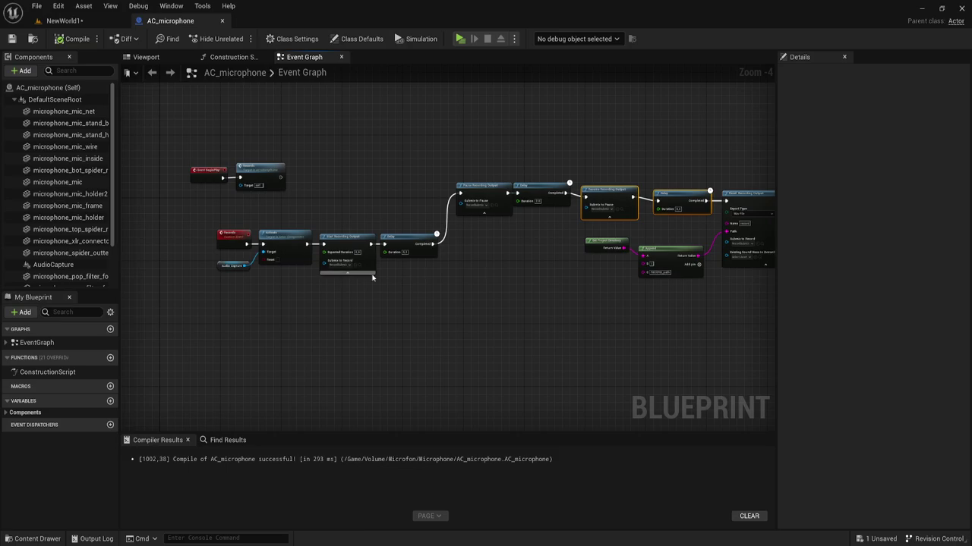
{"action": "scroll", "coordinate": [481, 282], "scroll_direction": "up", "scroll_amount": 2}
{"action": "mouse_move", "coordinate": [482, 282]}
{"action": "right_mouse_down"}
{"action": "mouse_move", "coordinate": [600, 269]}
{"action": "mouse_move", "coordinate": [420, 293]}
{"action": "right_mouse_up"}
{"action": "scroll", "coordinate": [432, 299], "scroll_direction": "down", "scroll_amount": 1}
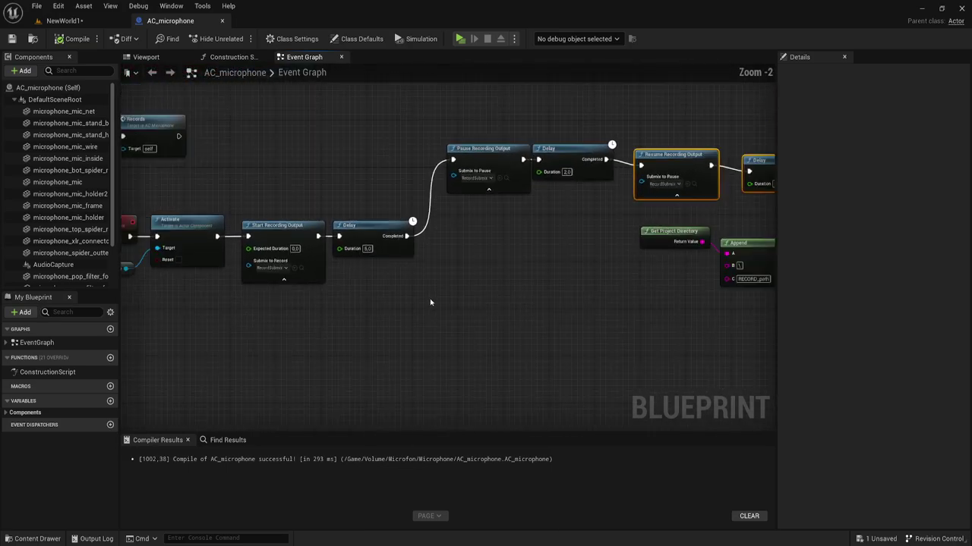
{"action": "scroll", "coordinate": [609, 265], "scroll_direction": "down", "scroll_amount": 1}
{"action": "scroll", "coordinate": [673, 219], "scroll_direction": "up", "scroll_amount": 3}
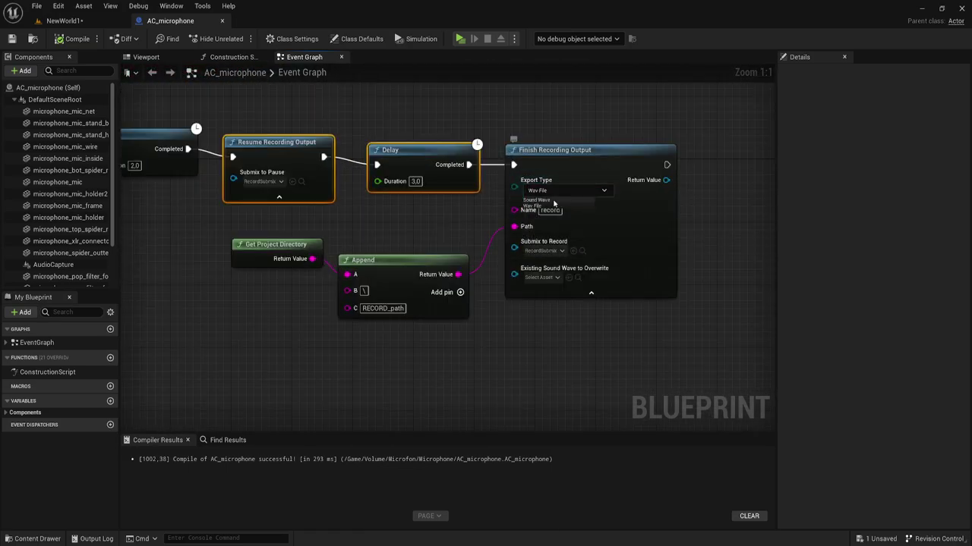
{"action": "right_click_drag", "start_coordinate": [458, 333], "coordinate": [515, 329]}
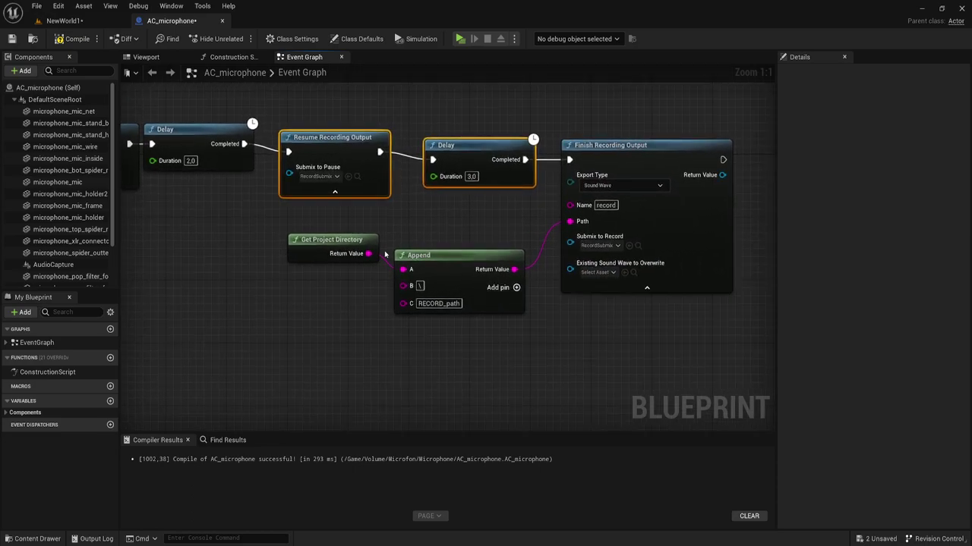
Compile with the Sound Wave export type and review the recording chain and path-building nodes.
{"action": "left_click", "coordinate": [74, 40]}
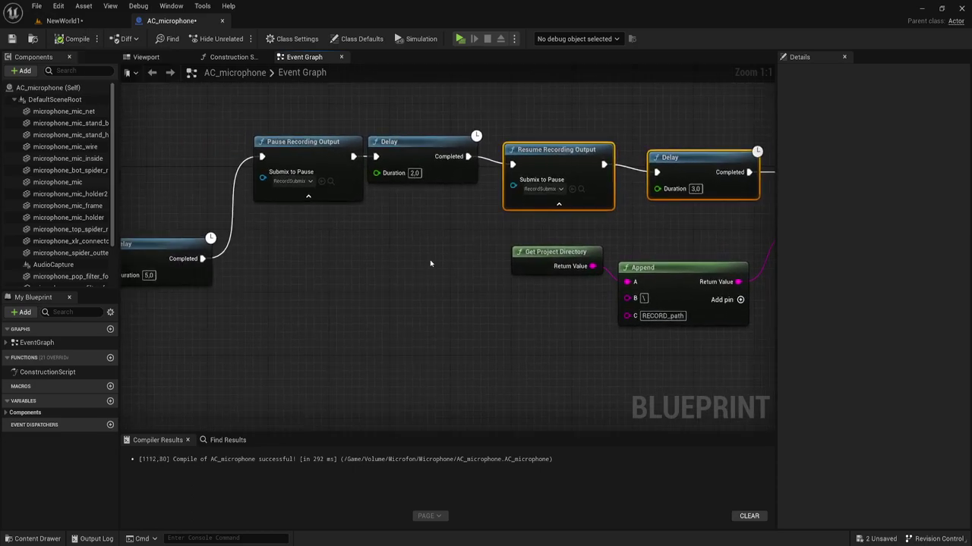
{"action": "mouse_move", "coordinate": [227, 227]}
{"action": "right_mouse_down"}
{"action": "mouse_move", "coordinate": [491, 224]}
{"action": "mouse_move", "coordinate": [543, 207]}
{"action": "right_mouse_up"}
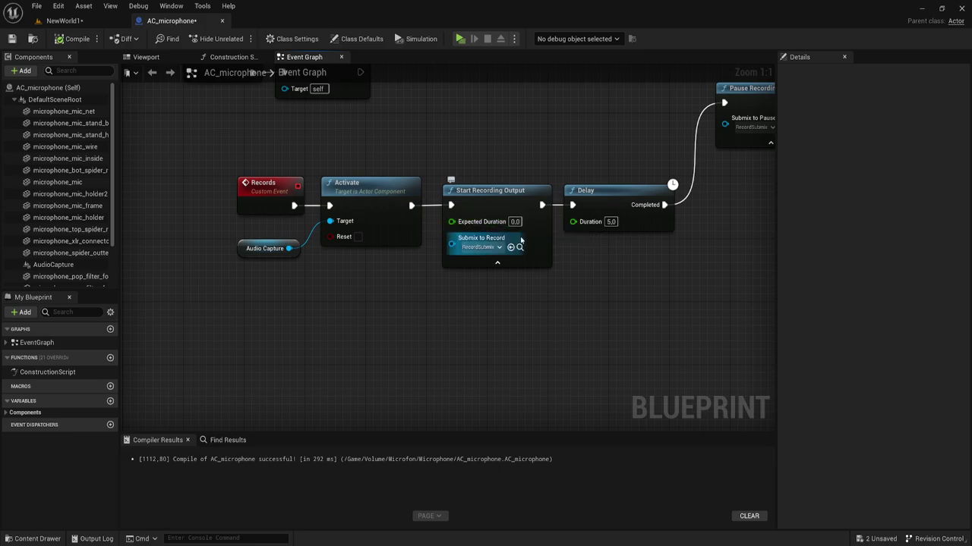
{"action": "right_click_drag", "start_coordinate": [542, 336], "coordinate": [514, 291]}
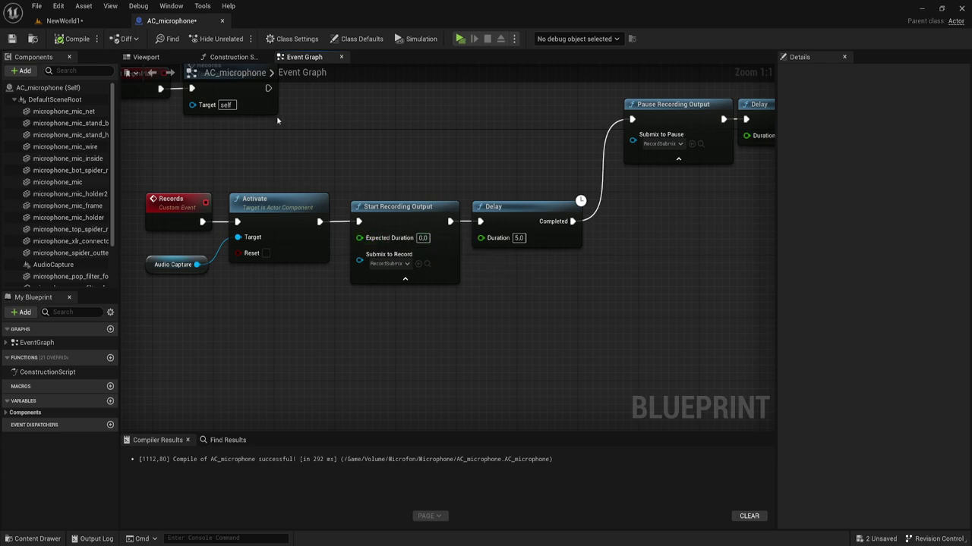
{"action": "mouse_move", "coordinate": [277, 120]}
{"action": "right_mouse_down"}
{"action": "mouse_move", "coordinate": [630, 229]}
{"action": "mouse_move", "coordinate": [444, 269]}
{"action": "right_mouse_up"}
Play NewWorld1, walking toward the microphone stand with W and S, then stop with Esc.
{"action": "left_click", "coordinate": [69, 21]}
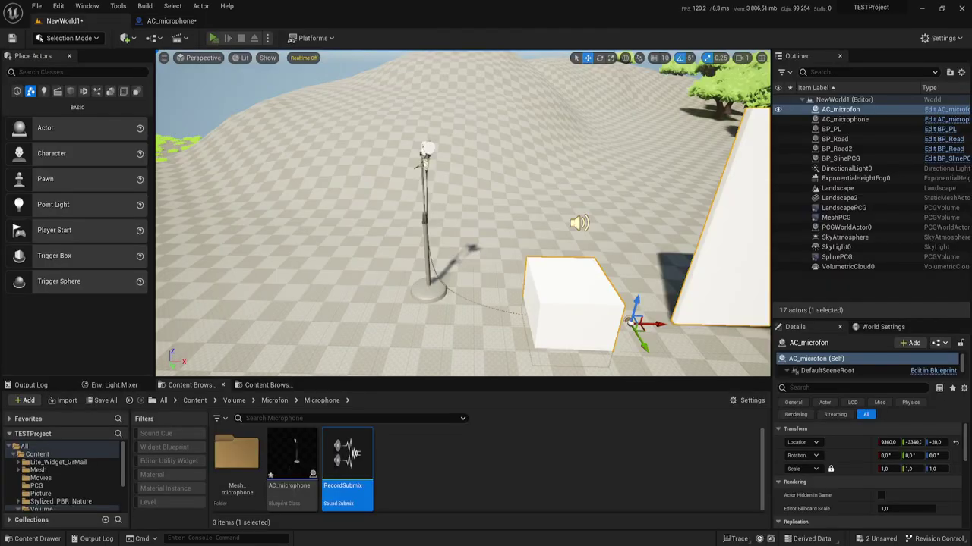
{"action": "left_click", "coordinate": [213, 38]}
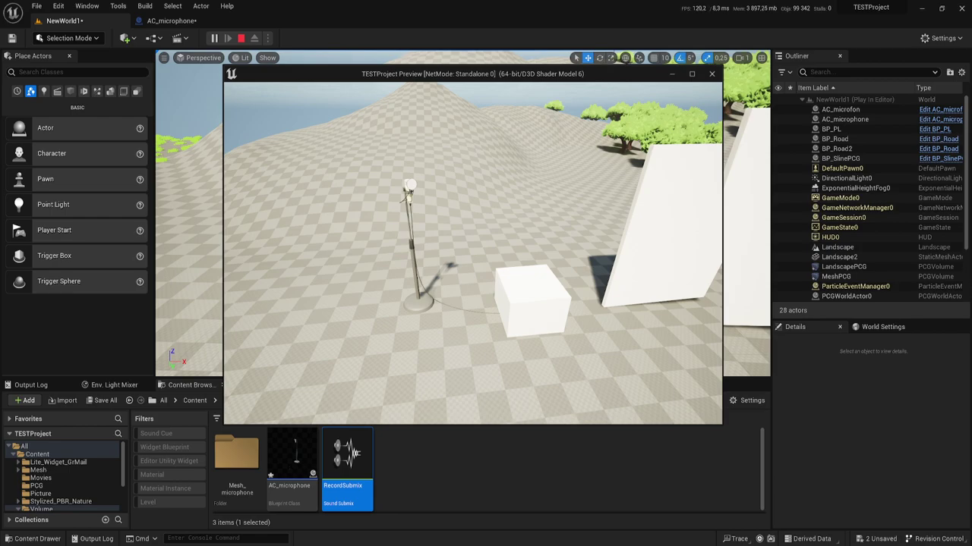
{"action": "key", "text": "w"}
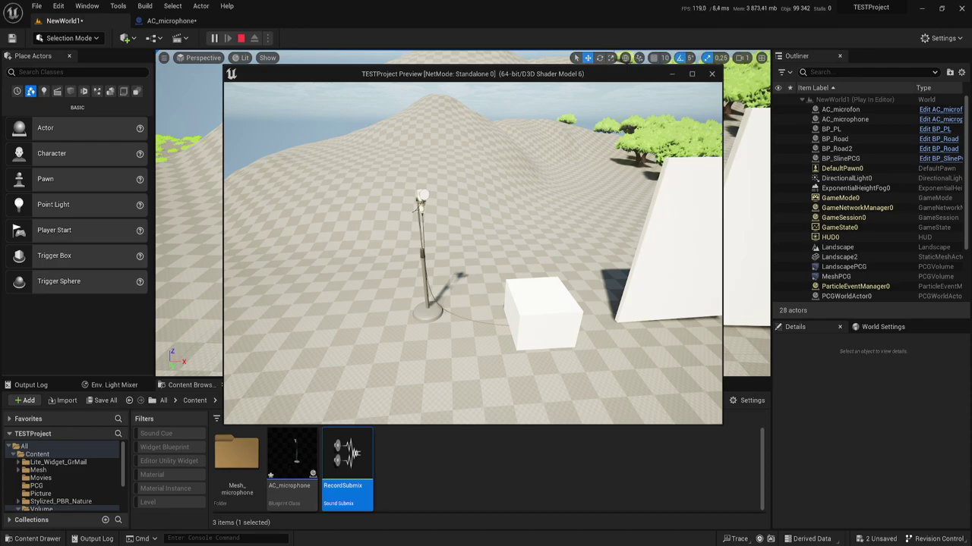
{"action": "key", "text": "w"}
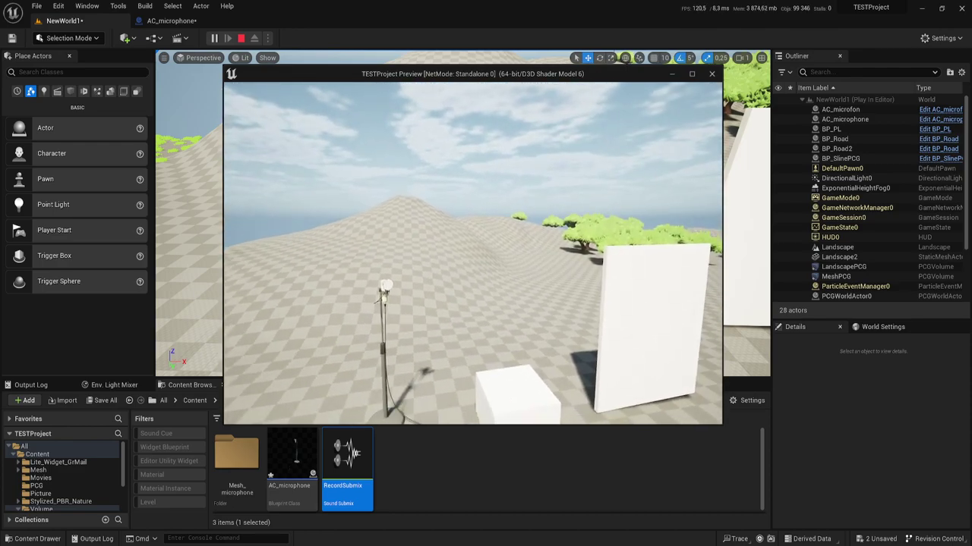
{"action": "key", "text": "s"}
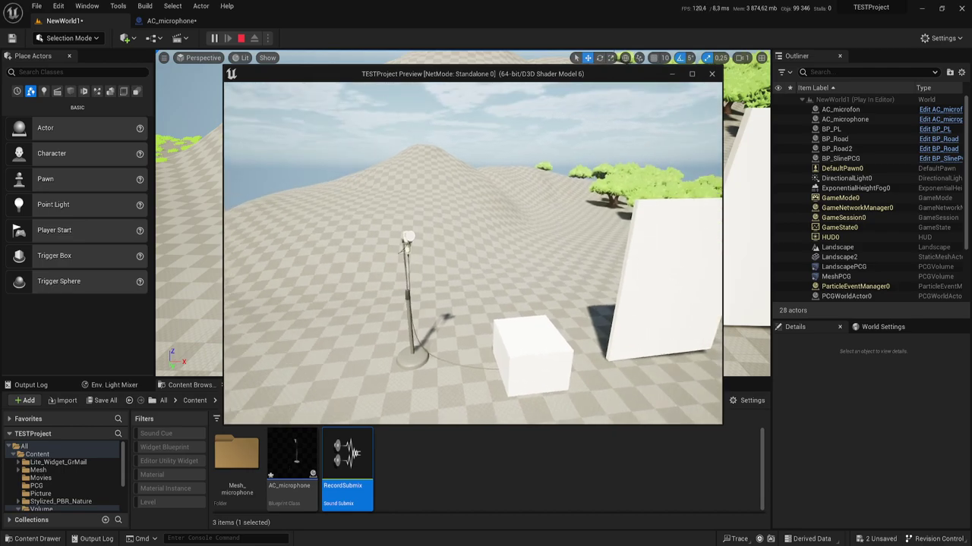
{"action": "key", "text": "Escape"}
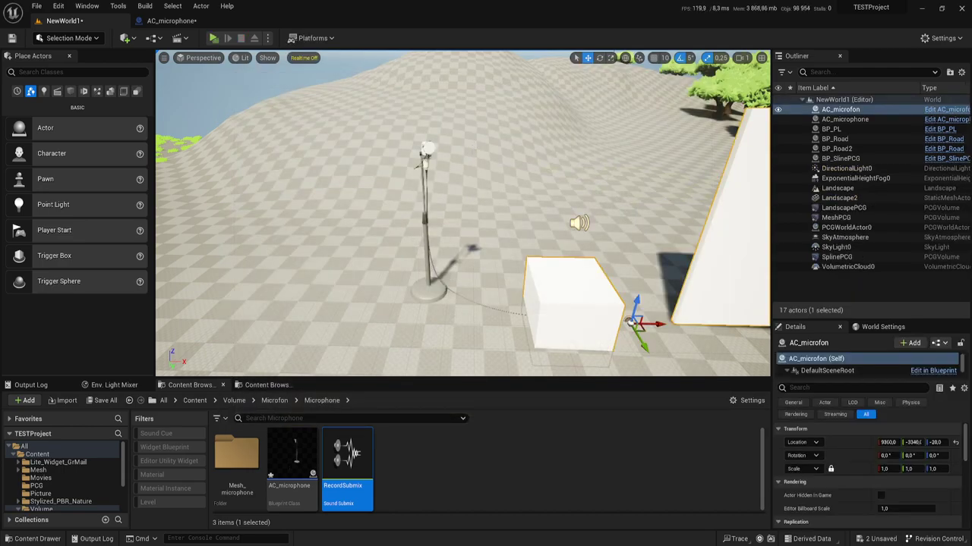
Refresh the RECORD_path folder to show record.wav, then return to the Finish Recording Output node.
{"action": "right_click", "coordinate": [383, 234]}
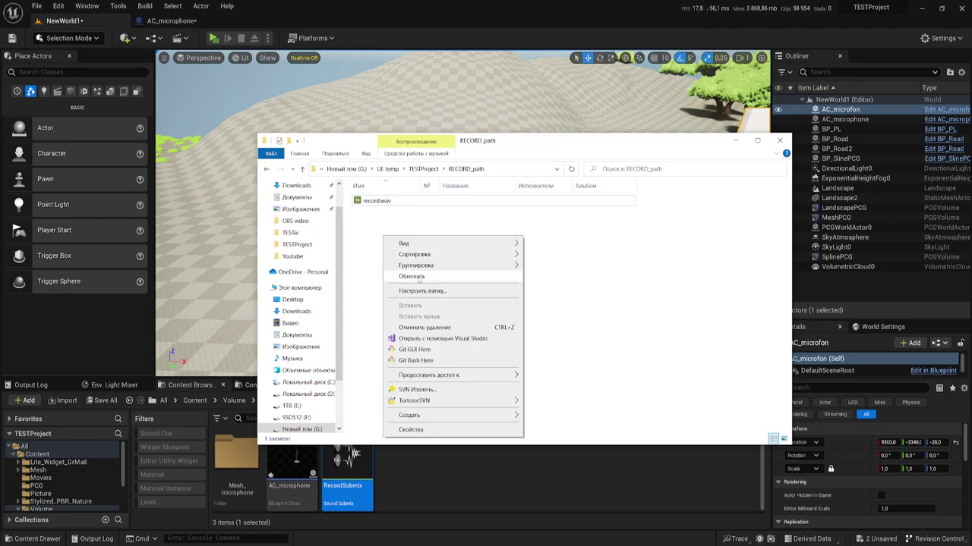
{"action": "key", "text": "Escape"}
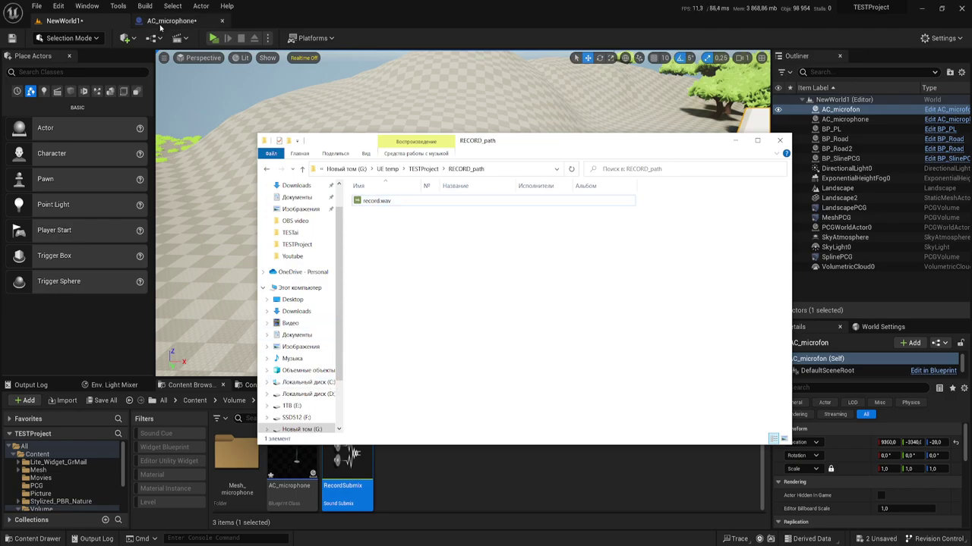
{"action": "left_click", "coordinate": [172, 20]}
{"action": "right_click_drag", "start_coordinate": [656, 201], "coordinate": [511, 193]}
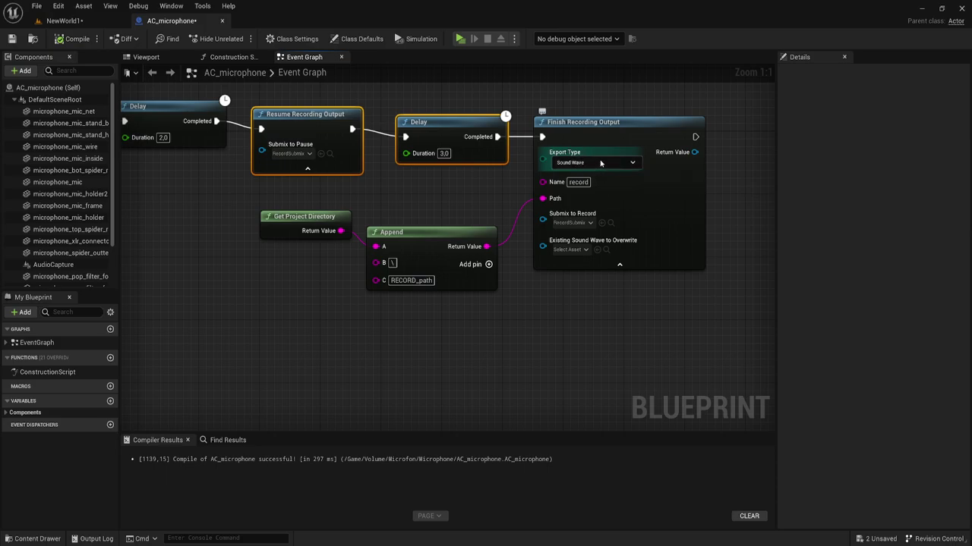
Check the Export Type choices without changing them and close the RECORD_path folder window.
{"action": "left_click", "coordinate": [577, 162]}
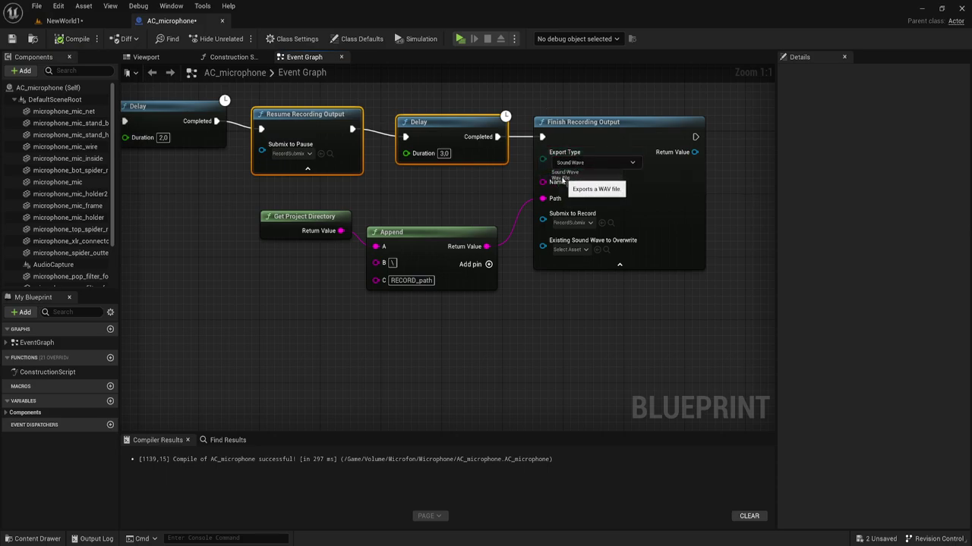
{"action": "left_click", "coordinate": [523, 211]}
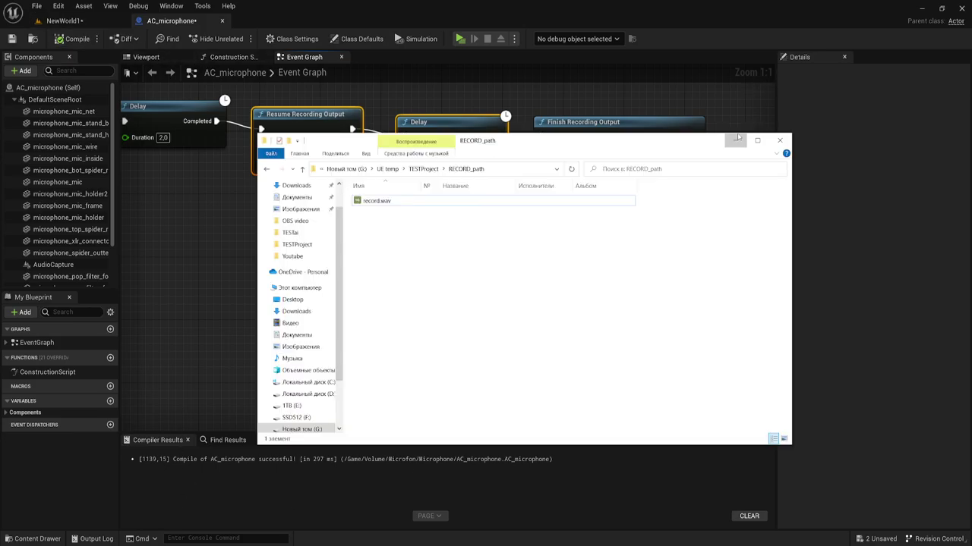
{"action": "left_click", "coordinate": [734, 140]}
Move the Records event and its recording chain up toward Event BeginPlay.
{"action": "scroll", "coordinate": [499, 299], "scroll_direction": "down", "scroll_amount": 3}
{"action": "mouse_move", "coordinate": [499, 299]}
{"action": "right_mouse_down"}
{"action": "mouse_move", "coordinate": [516, 250]}
{"action": "mouse_move", "coordinate": [572, 250]}
{"action": "right_mouse_up"}
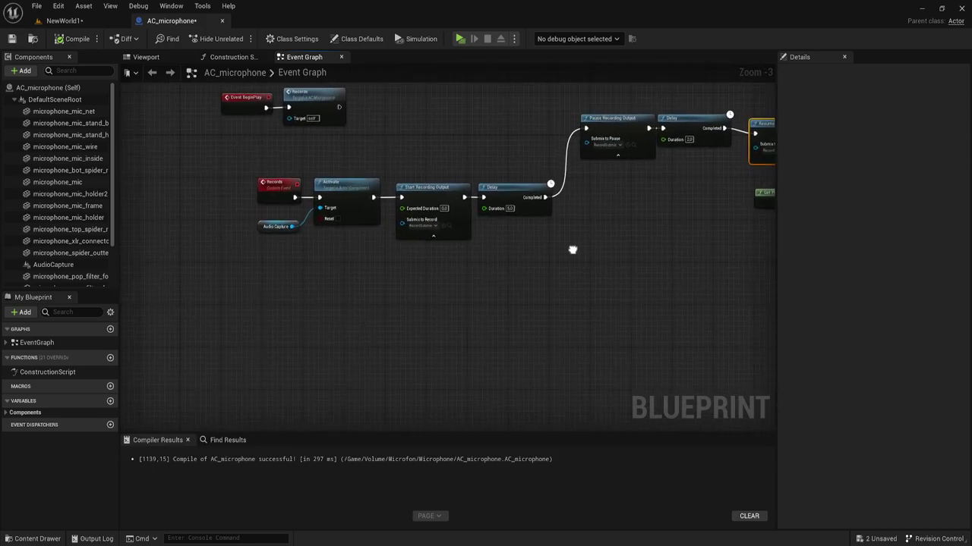
{"action": "left_click_drag", "start_coordinate": [197, 317], "coordinate": [471, 185]}
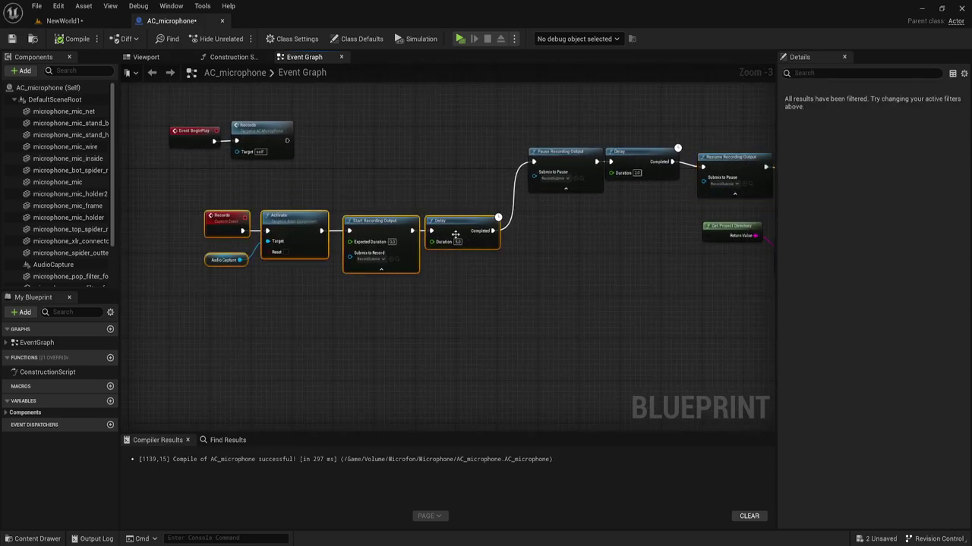
{"action": "left_click_drag", "start_coordinate": [459, 230], "coordinate": [418, 183]}
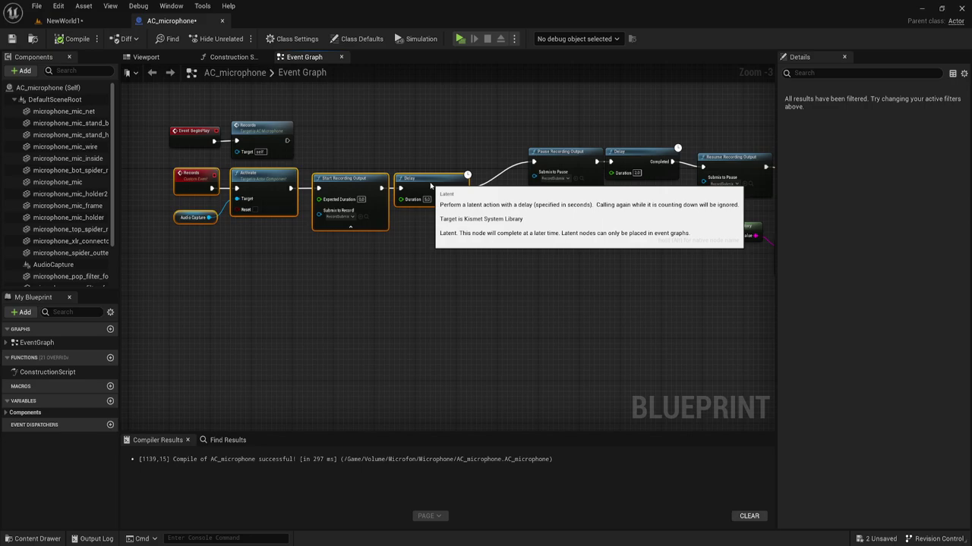
Line up the Pause through Finish Recording Output nodes with the rest of the chain.
{"action": "right_click_drag", "start_coordinate": [604, 262], "coordinate": [429, 267]}
{"action": "right_click_drag", "start_coordinate": [469, 314], "coordinate": [433, 301]}
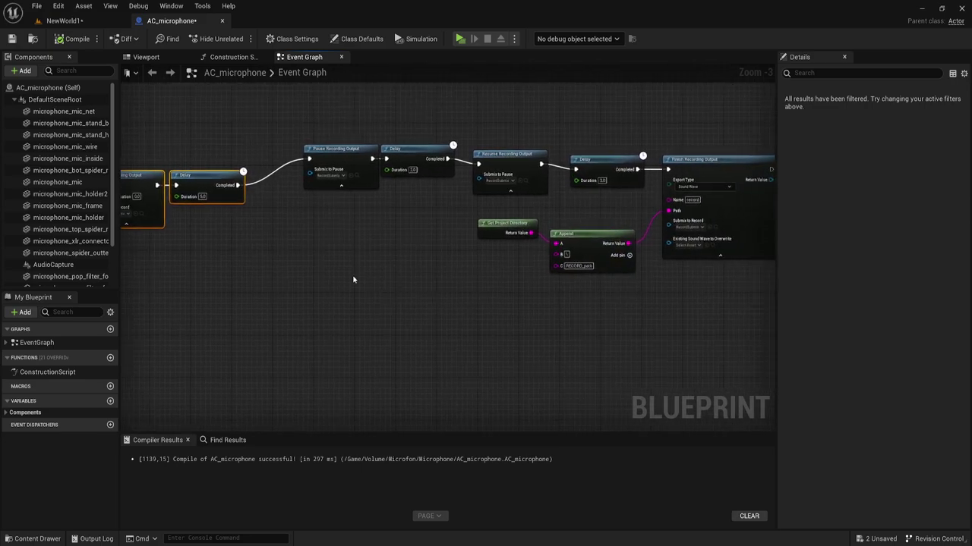
{"action": "left_click_drag", "start_coordinate": [354, 278], "coordinate": [770, 133]}
{"action": "right_click_drag", "start_coordinate": [609, 180], "coordinate": [576, 199]}
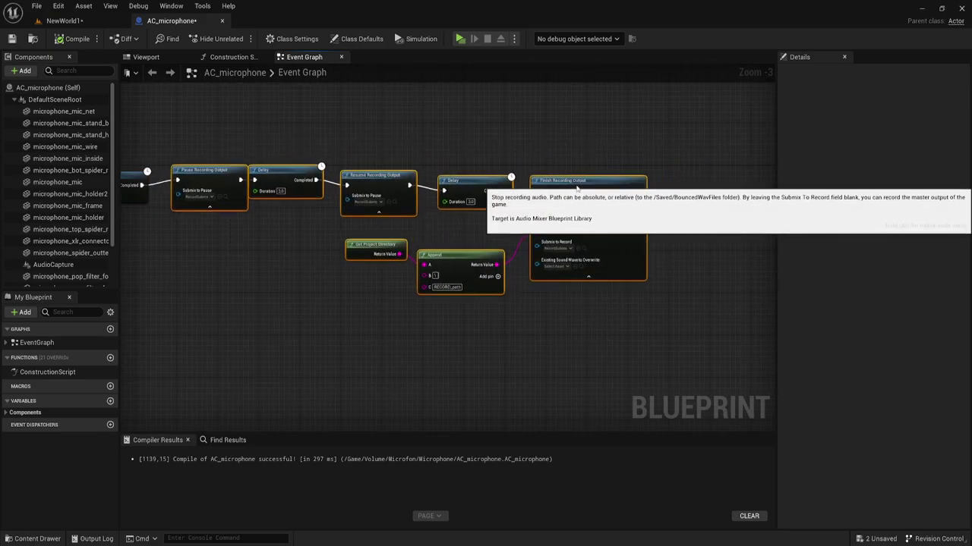
{"action": "scroll", "coordinate": [381, 224], "scroll_direction": "up", "scroll_amount": 1}
{"action": "scroll", "coordinate": [381, 224], "scroll_direction": "up", "scroll_amount": 1}
{"action": "right_click_drag", "start_coordinate": [381, 224], "coordinate": [733, 299]}
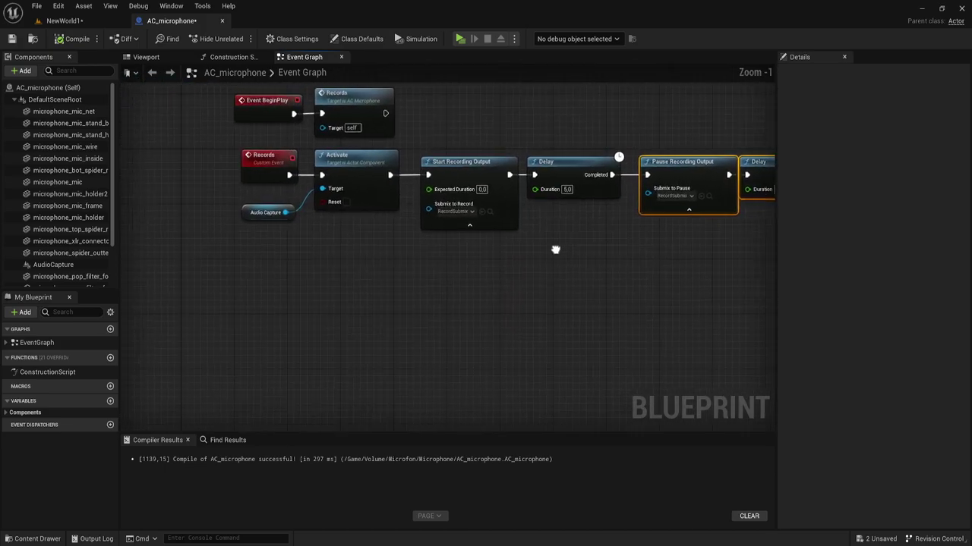